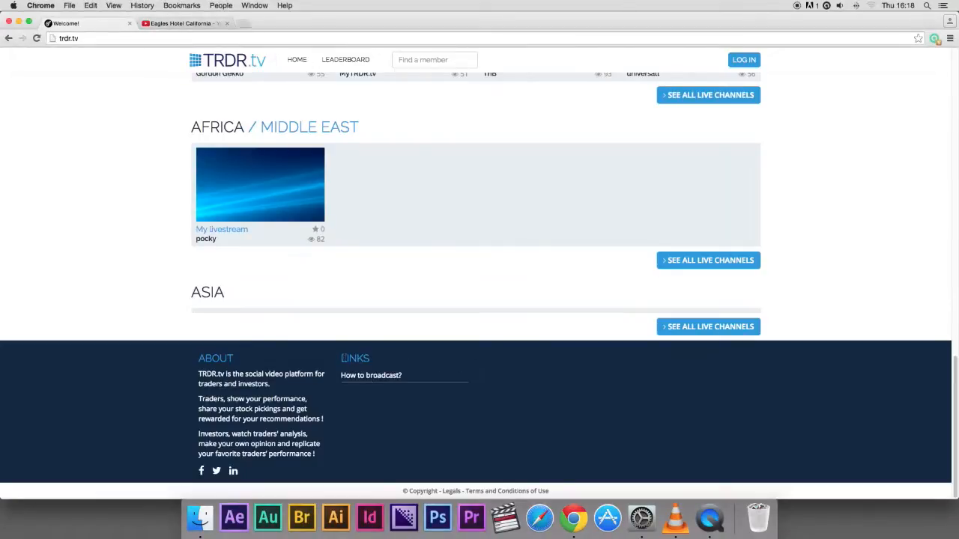
# Open the "How to broadcast?" guide and follow its link to the OBS download page
pyautogui.click(356, 377)
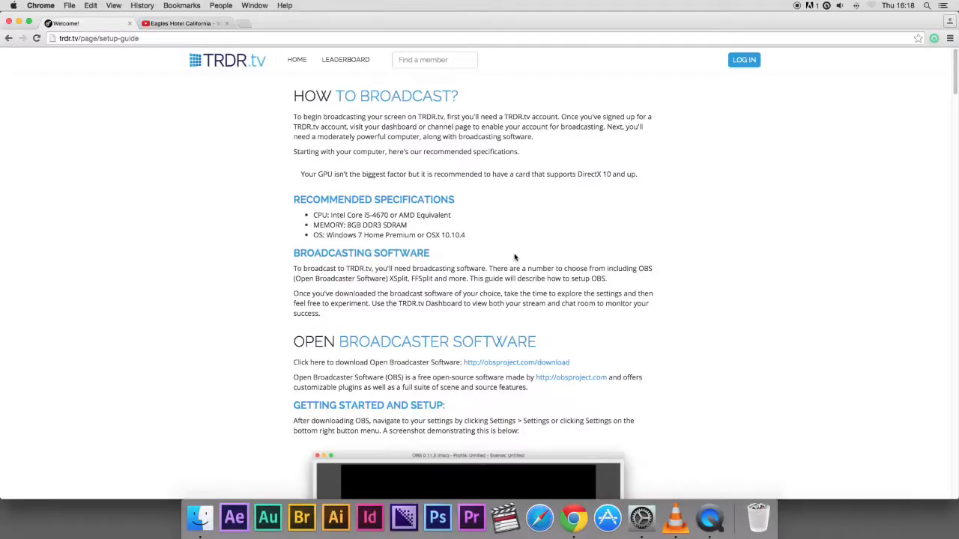
pyautogui.scroll(-5, 517, 264)
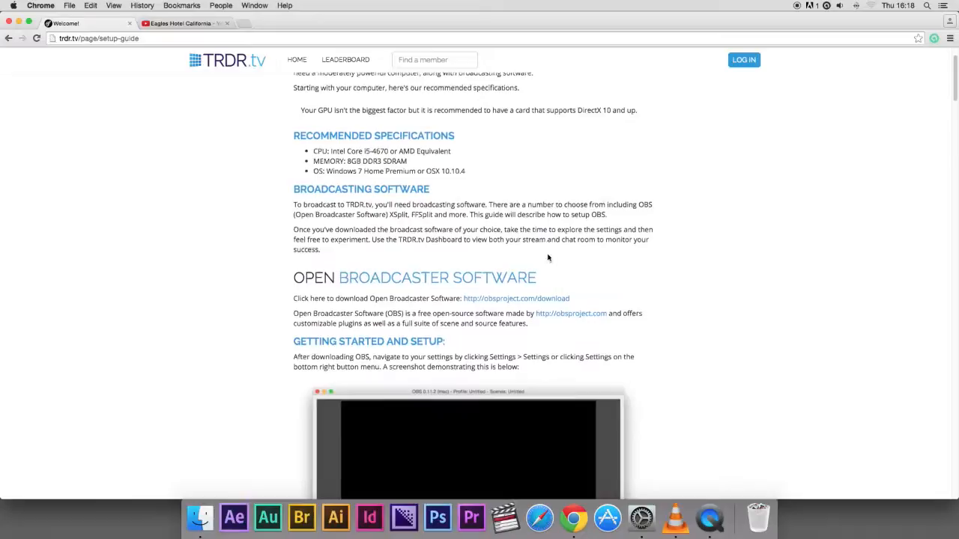
pyautogui.scroll(-2, 594, 264)
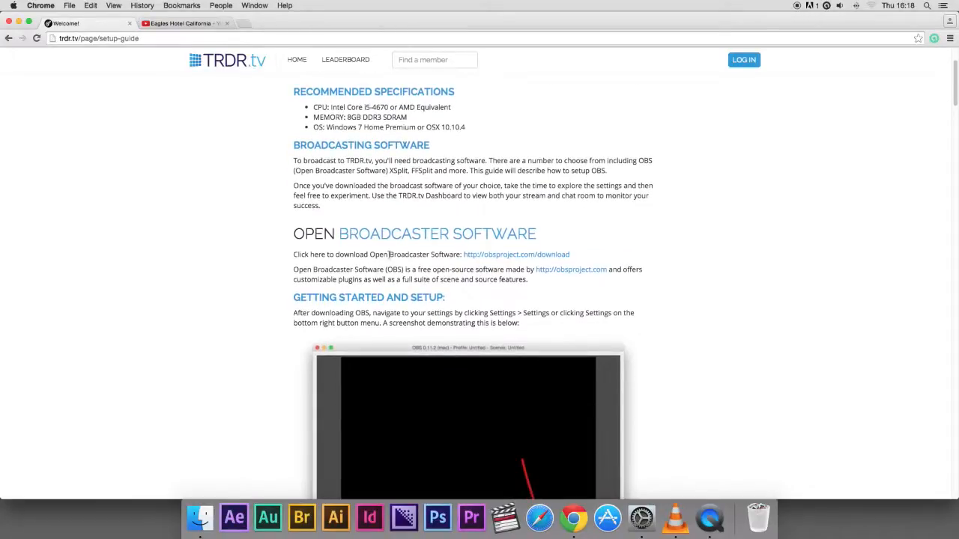
pyautogui.click(488, 256)
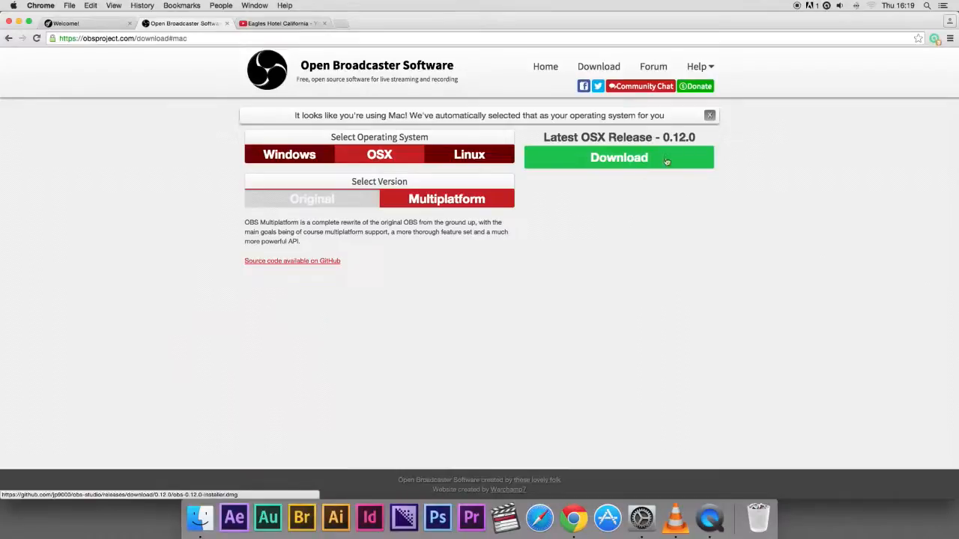
# Download the latest OSX release 0.12.0 of OBS and close the download tab
pyautogui.click(605, 159)
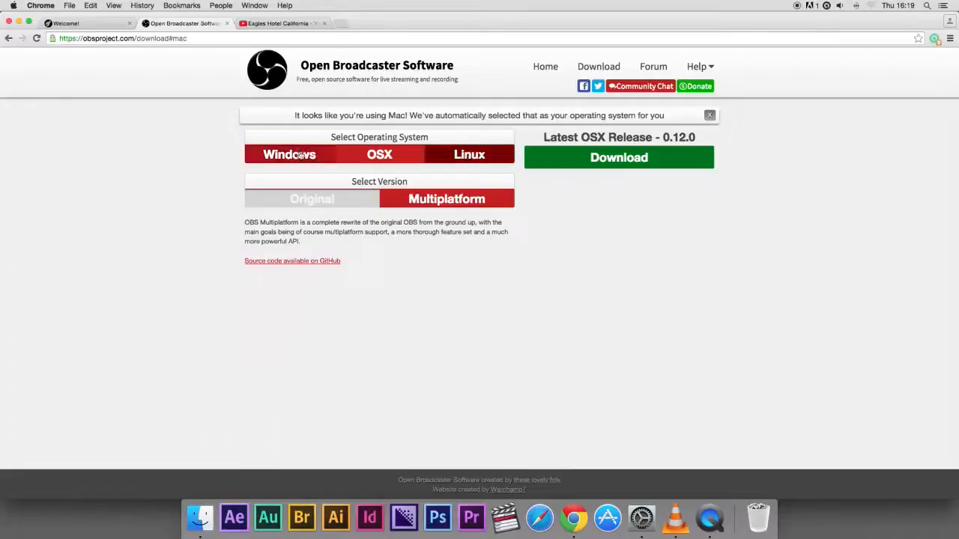
pyautogui.click(228, 24)
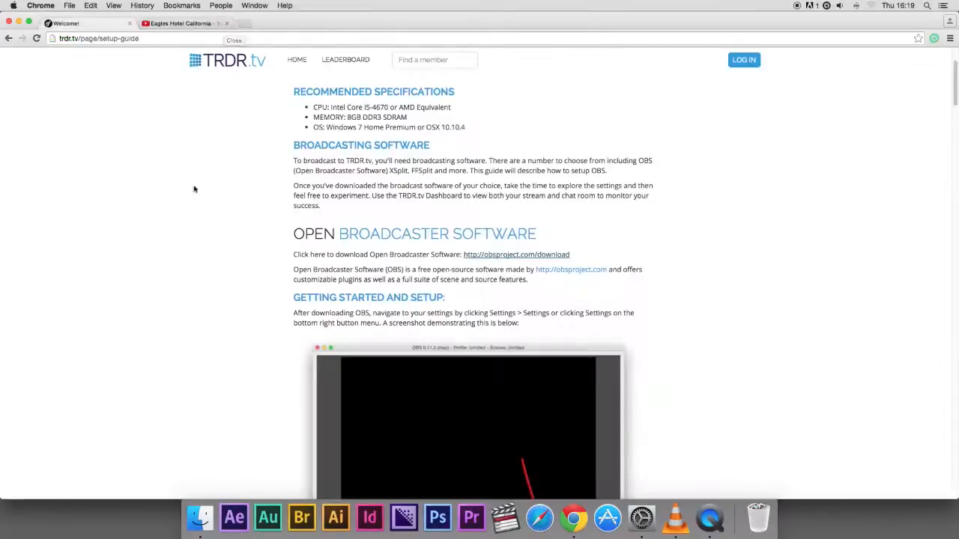
# Scroll through the guide's OBS settings sections and open the WavTap project link
pyautogui.scroll(-7, 225, 211)
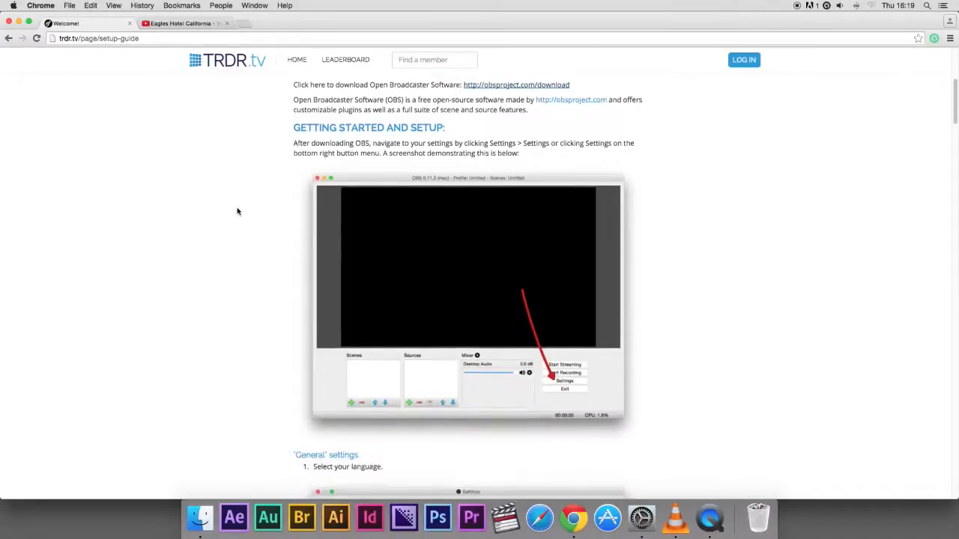
pyautogui.scroll(-14, 244, 218)
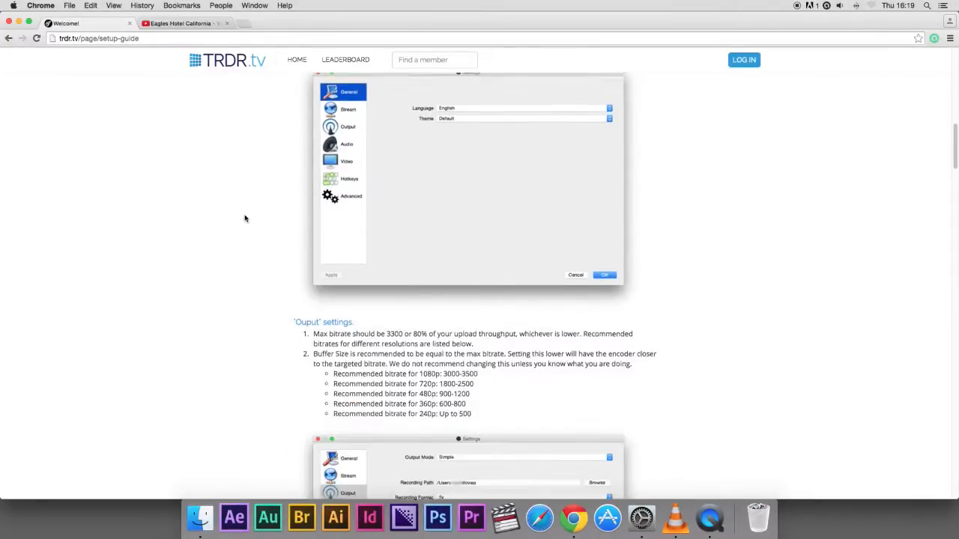
pyautogui.scroll(-14, 244, 218)
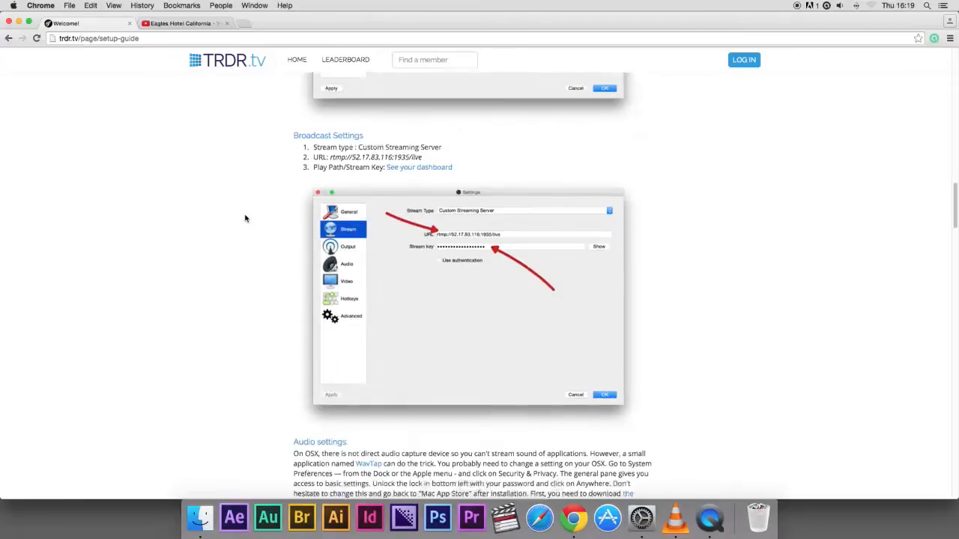
pyautogui.scroll(-4, 244, 218)
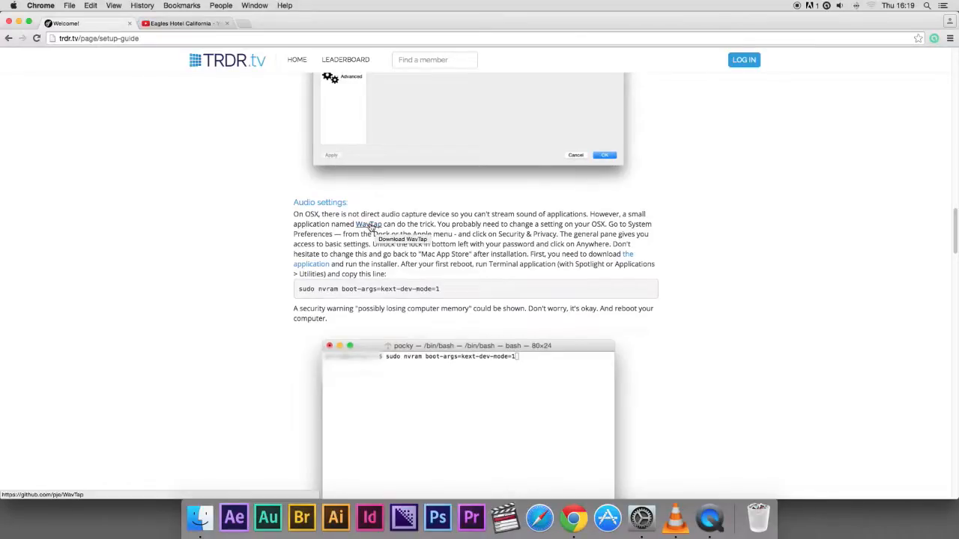
pyautogui.click(368, 225)
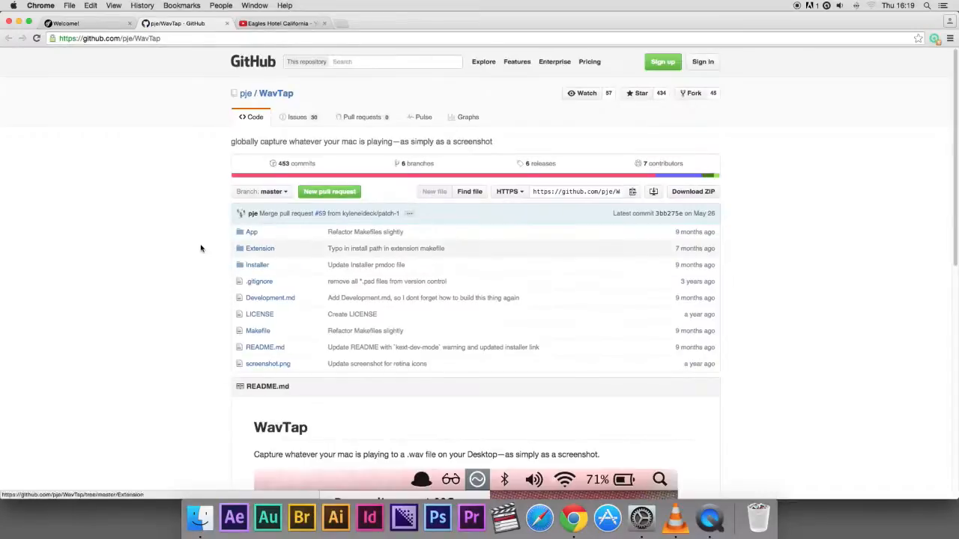
# Select the sudo nvram kext-dev-mode command in the WavTap installation notes
pyautogui.scroll(-10, 202, 251)
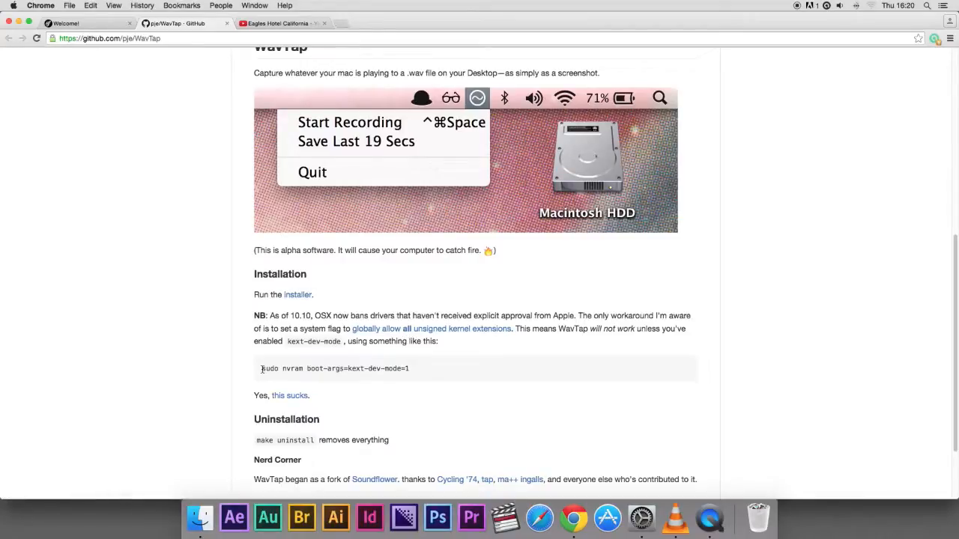
pyautogui.moveTo(262, 368); pyautogui.dragTo(422, 369)
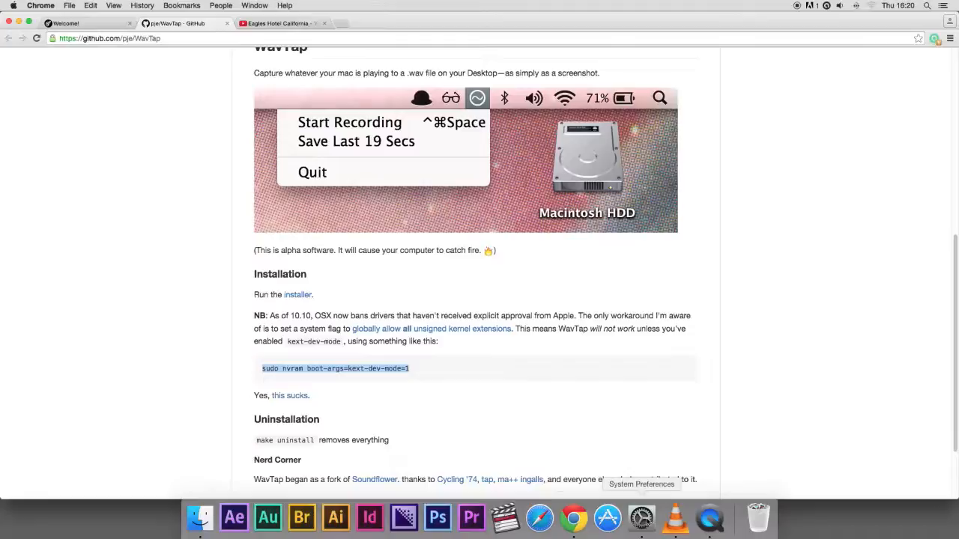
# Check the sound output devices in System Preferences and close it
pyautogui.click(641, 517)
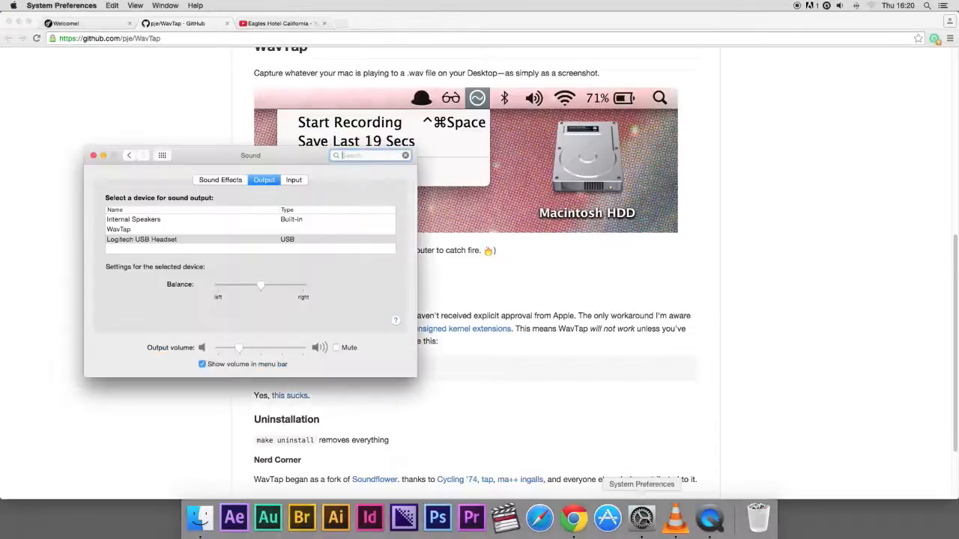
pyautogui.click(94, 156)
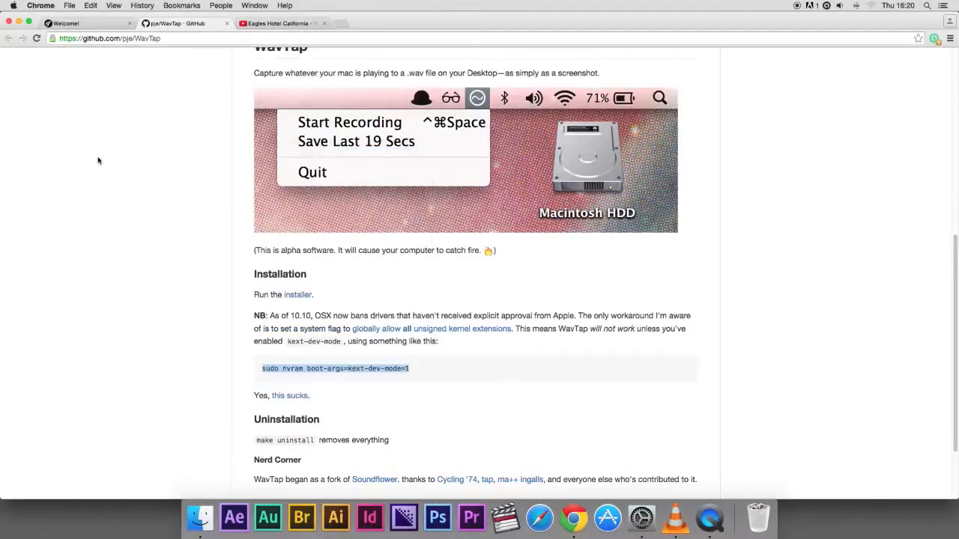
# Open Terminal from the Utilities folder inside Applications
pyautogui.click(201, 519)
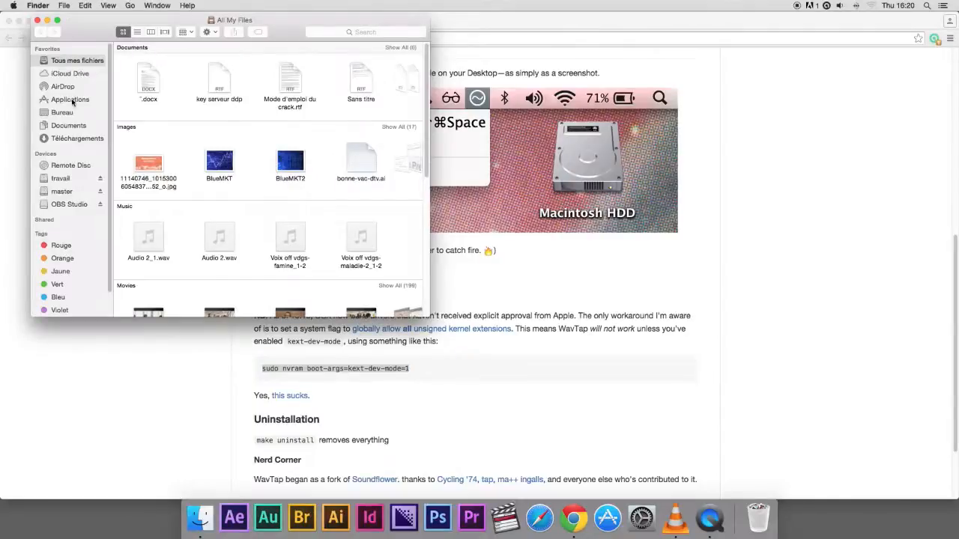
pyautogui.click(70, 100)
pyautogui.scroll(-3, 232, 202)
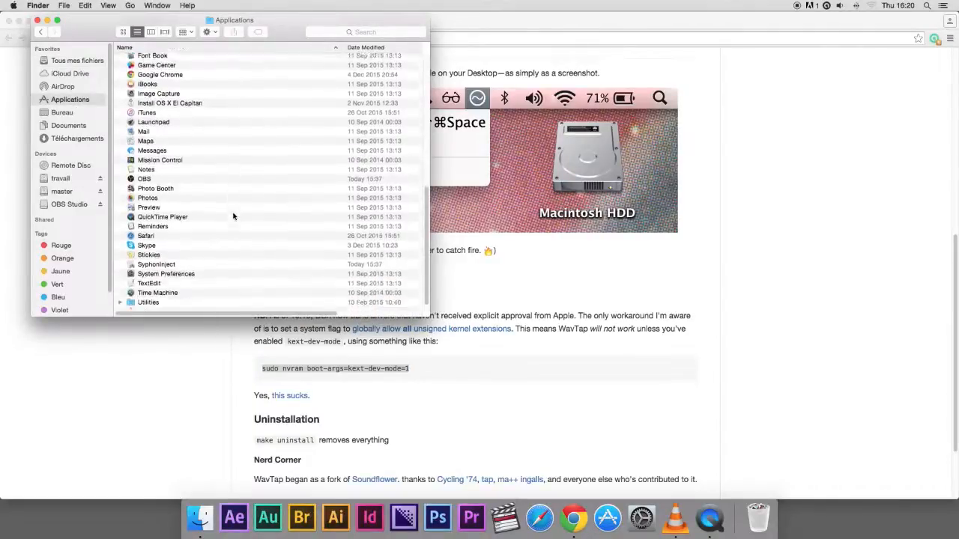
pyautogui.scroll(-1, 233, 217)
pyautogui.doubleClick(144, 297)
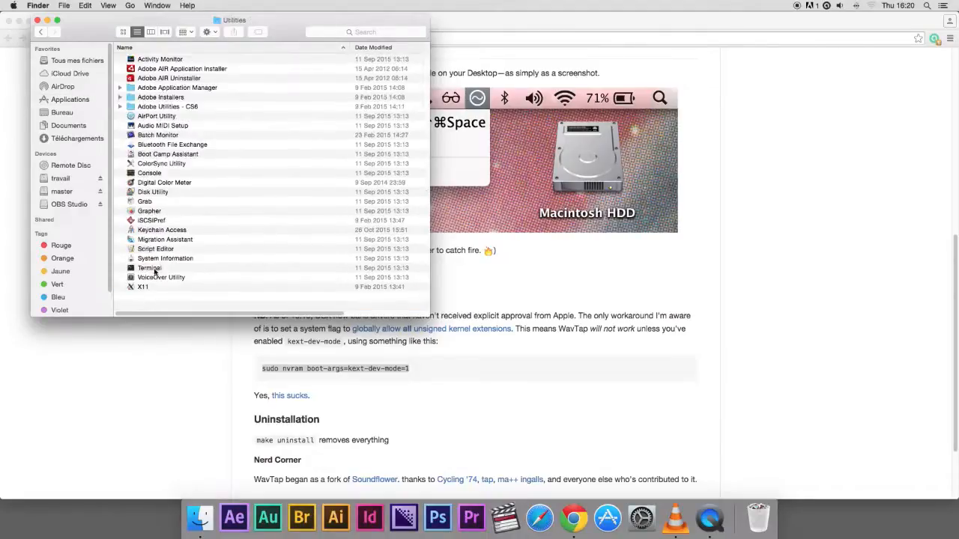
pyautogui.doubleClick(154, 269)
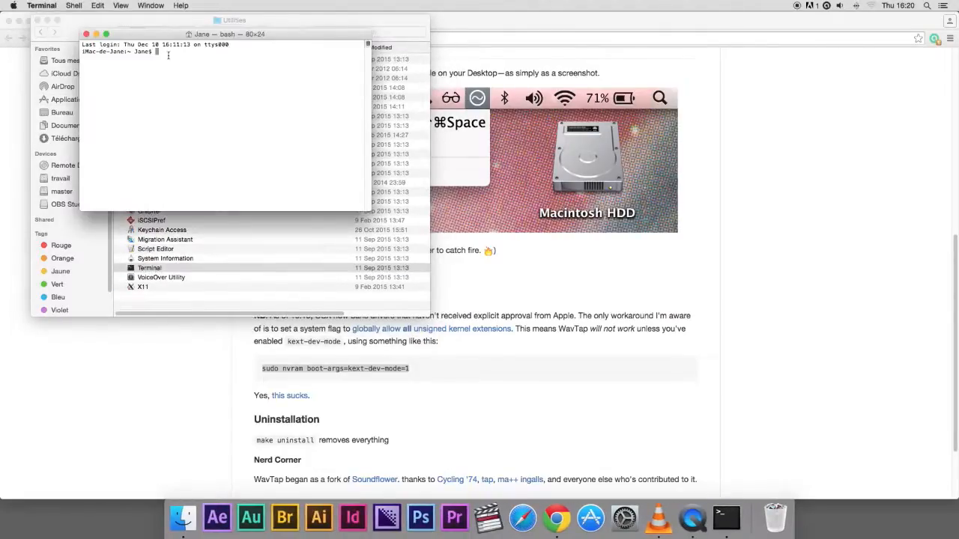
# Copy the sudo nvram boot-args=kext-dev-mode=1 command from the WavTap page
pyautogui.click(455, 367)
pyautogui.moveTo(455, 367); pyautogui.dragTo(416, 370)
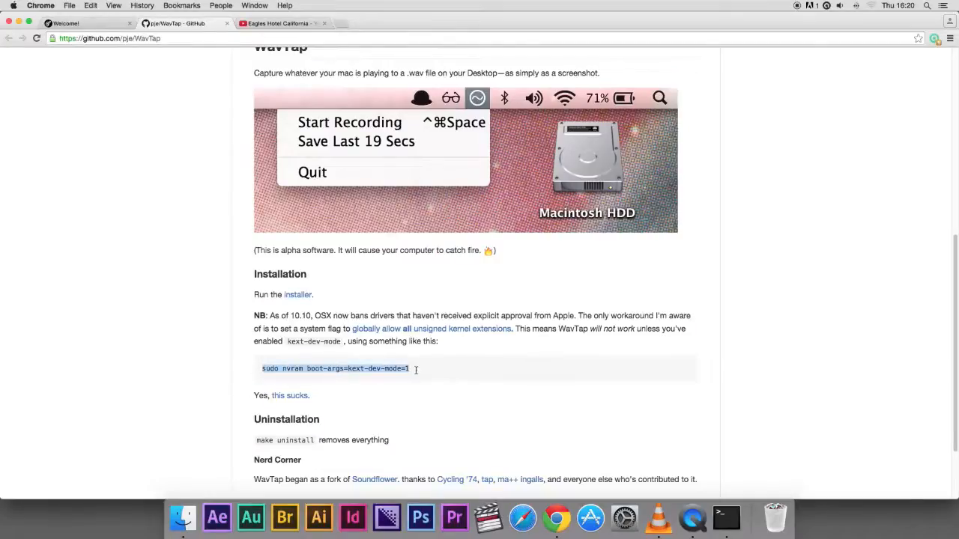
pyautogui.press('super+c')
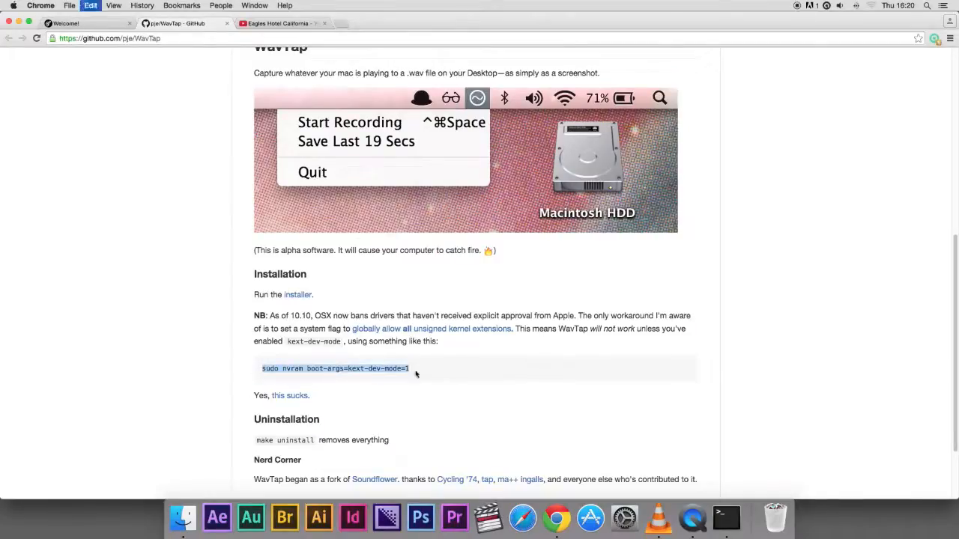
# Paste and run the copied nvram command in Terminal
pyautogui.click(726, 517)
pyautogui.press('super+v')
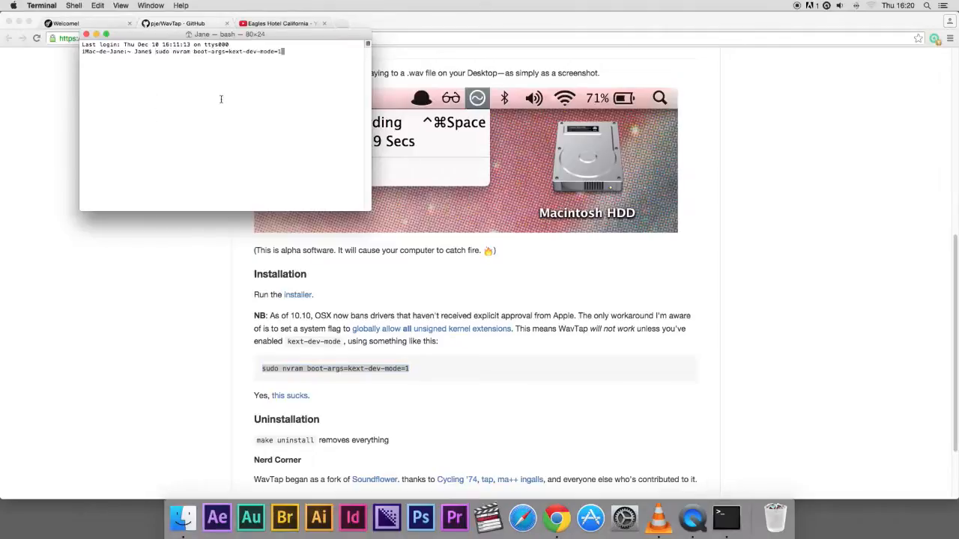
pyautogui.press('Return')
# Close the Terminal window, terminating its running sudo process
pyautogui.click(87, 36)
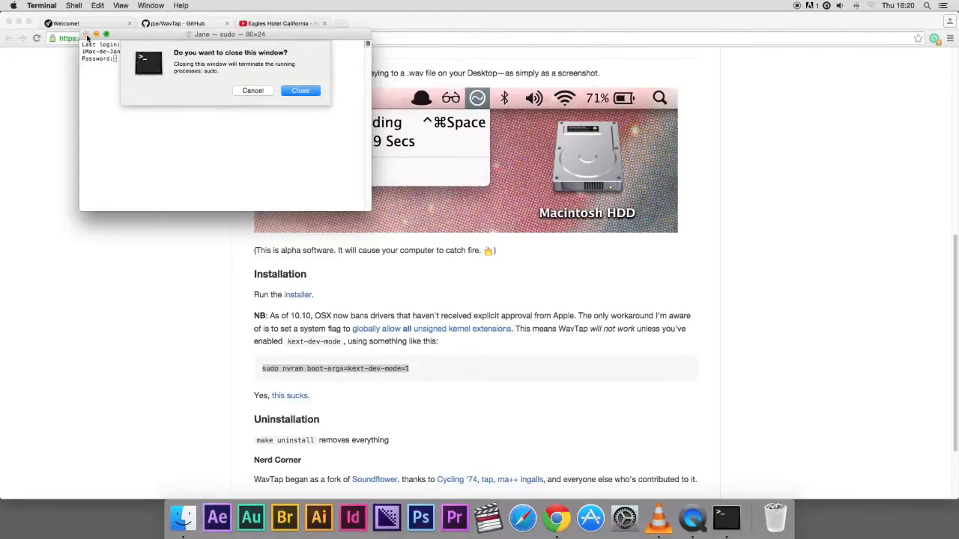
pyautogui.click(295, 93)
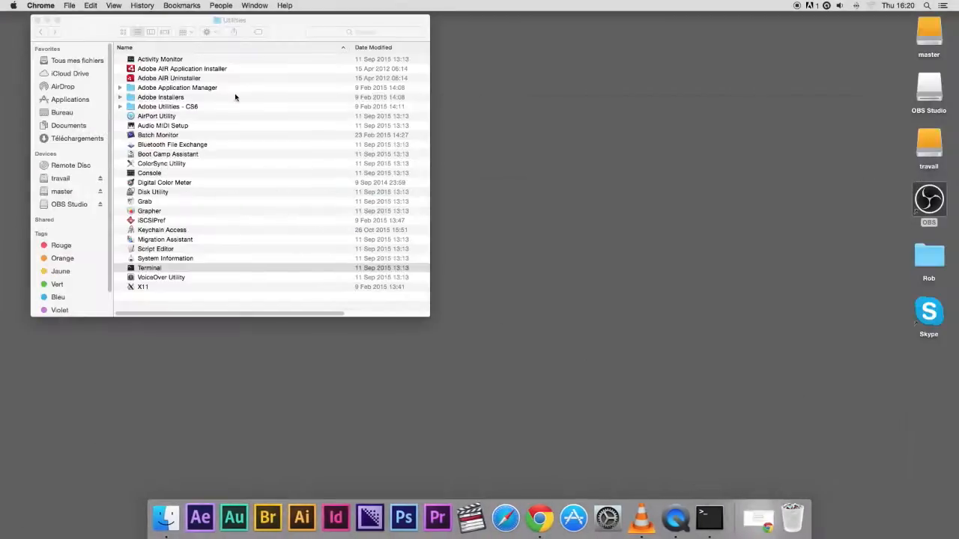
# Launch OBS from the desktop and select the "Scene" scene
pyautogui.doubleClick(928, 202)
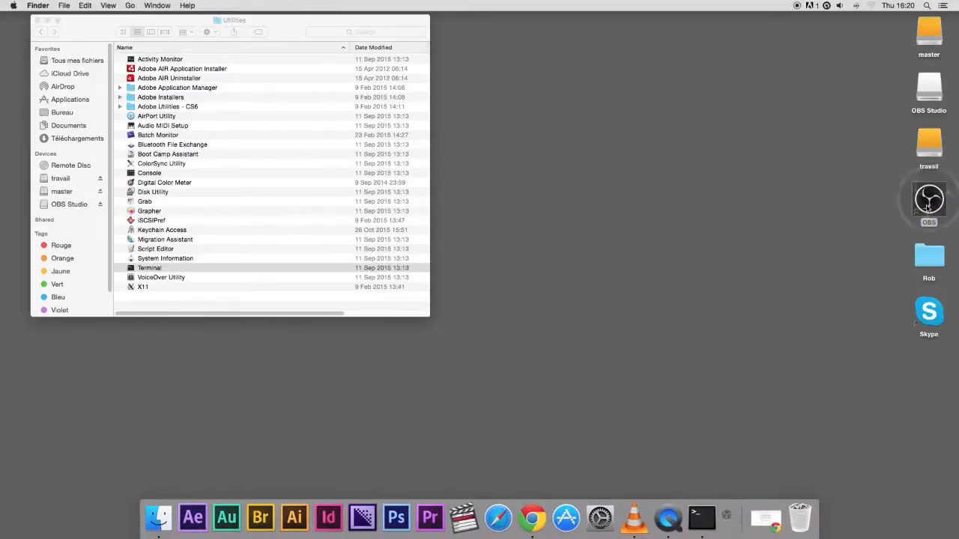
pyautogui.click(39, 20)
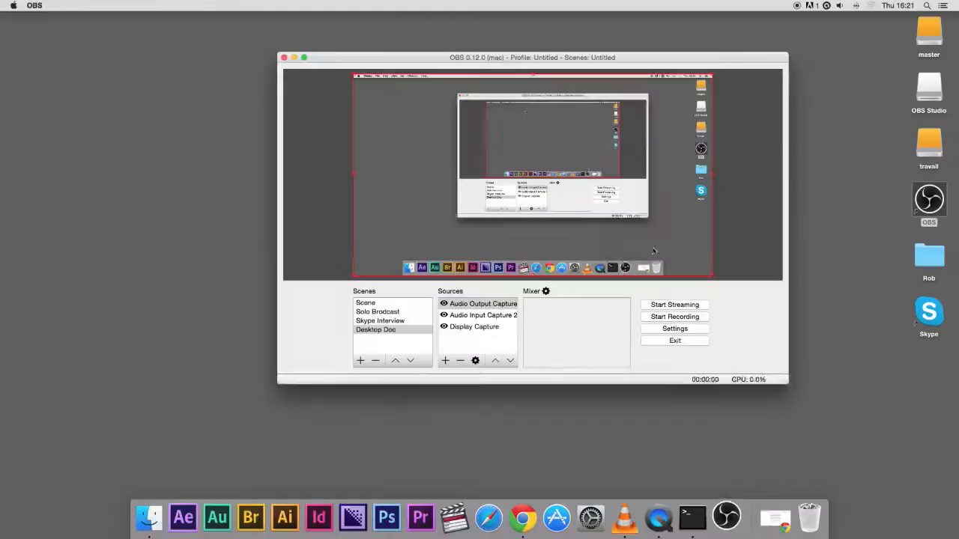
pyautogui.click(367, 303)
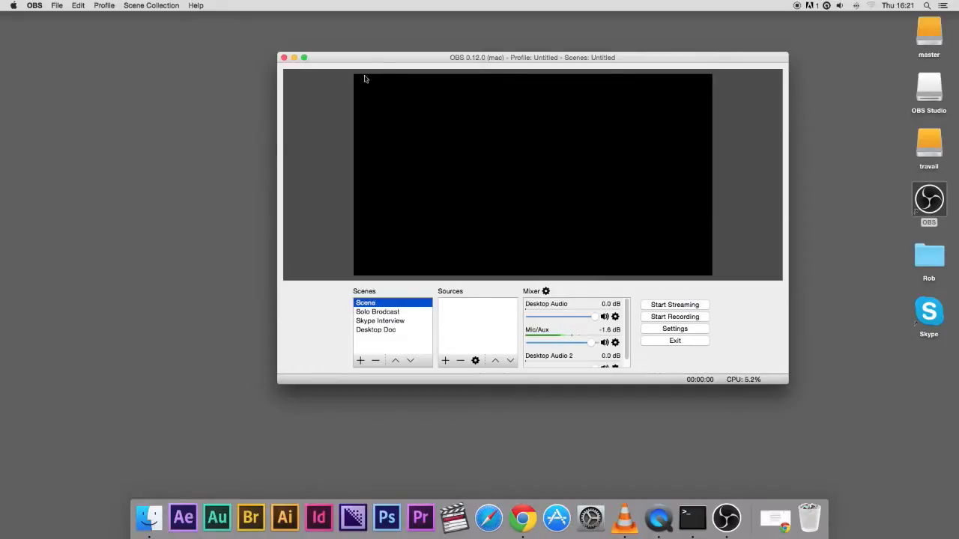
# Open OBS settings and choose English as the language and Default as the theme
pyautogui.click(665, 331)
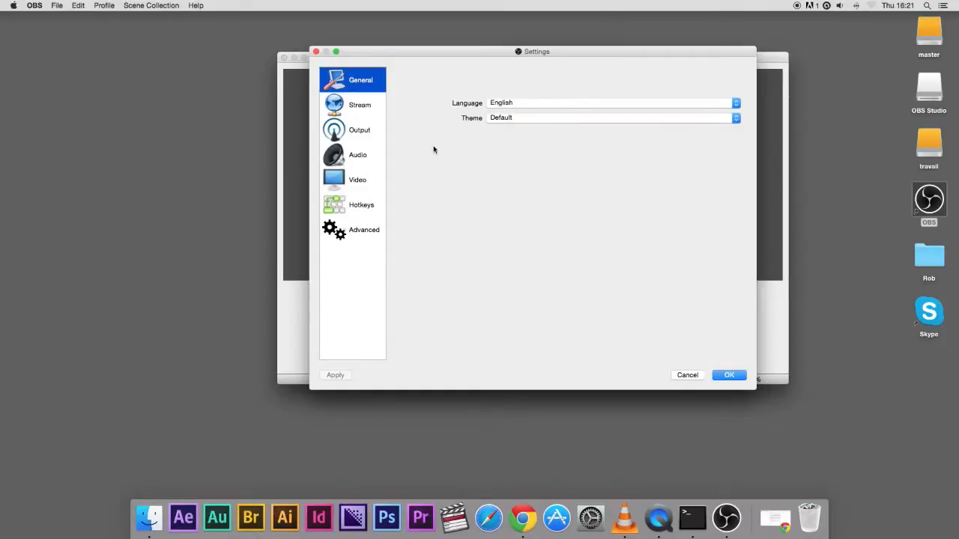
pyautogui.click(508, 103)
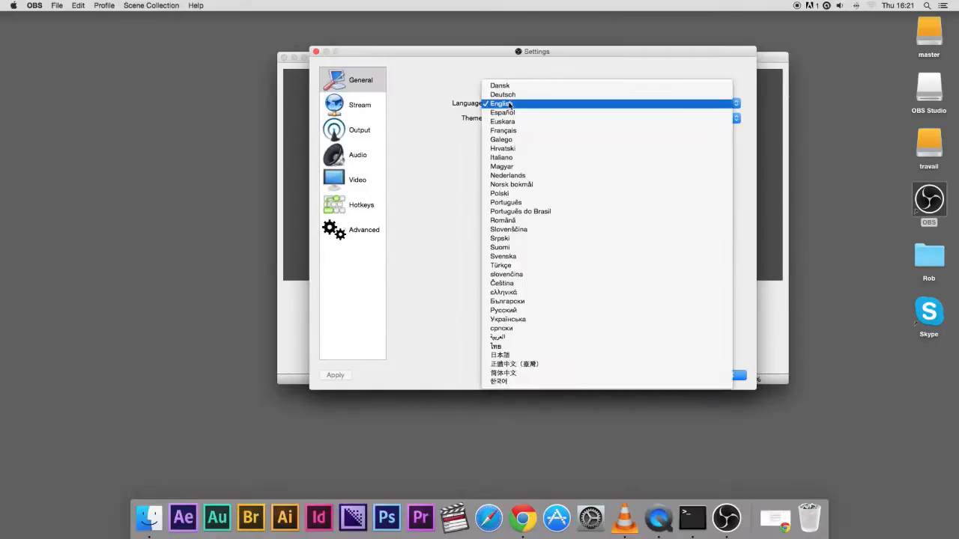
pyautogui.click(509, 104)
pyautogui.click(529, 120)
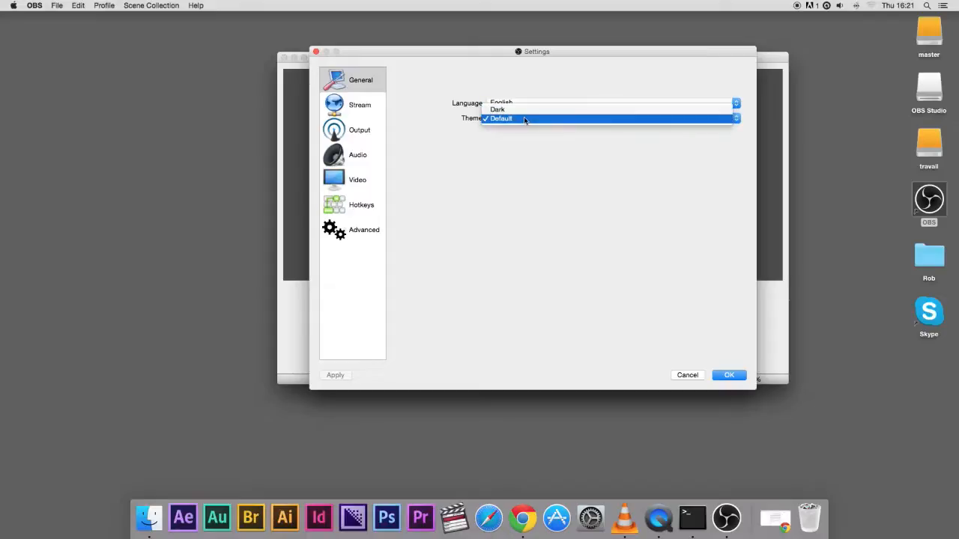
pyautogui.click(527, 118)
# Open the Stream settings and select the custom server URL rtmp://52.17.83.116:1935/live
pyautogui.click(358, 110)
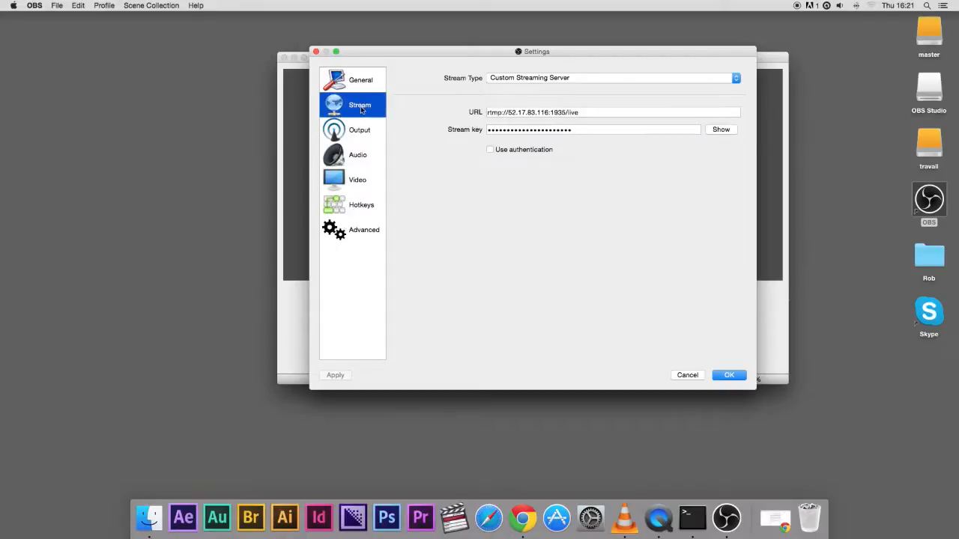
pyautogui.moveTo(487, 111); pyautogui.dragTo(622, 107)
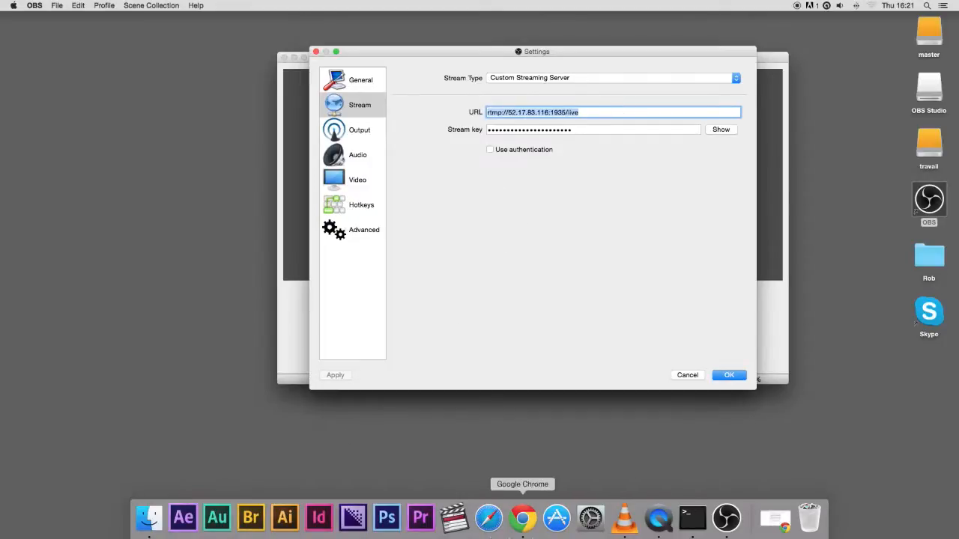
# Switch to the browser and scroll through the setup guide's broadcast and general settings sections
pyautogui.click(522, 515)
pyautogui.scroll(15, 469, 256)
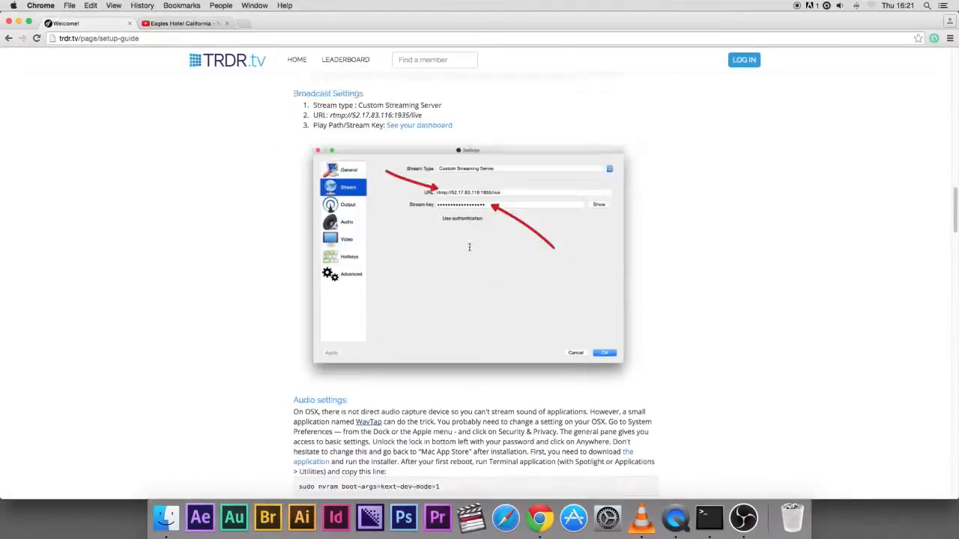
pyautogui.scroll(10, 468, 256)
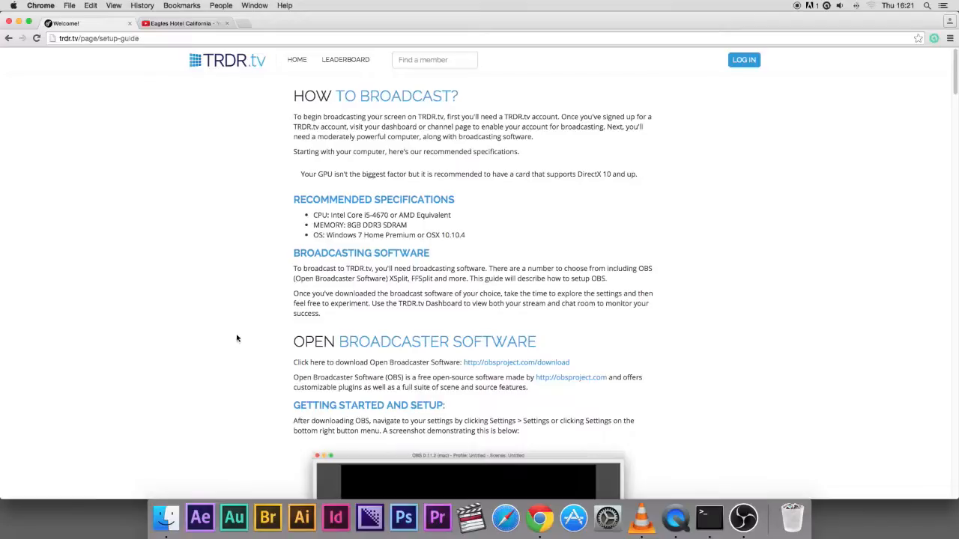
pyautogui.scroll(-2, 235, 330)
pyautogui.scroll(-15, 234, 329)
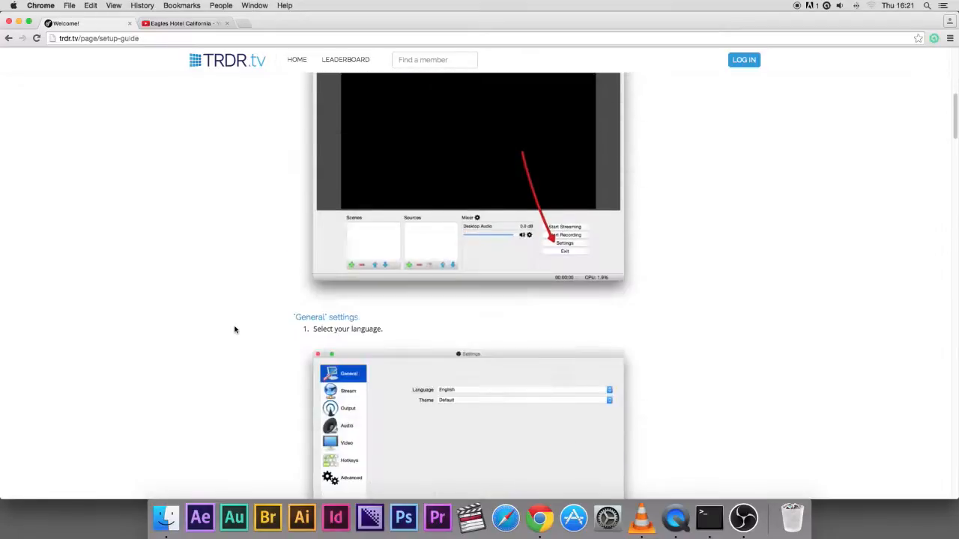
# Scroll the setup guide between the output and broadcast settings and highlight the stream URL line
pyautogui.scroll(-20, 235, 330)
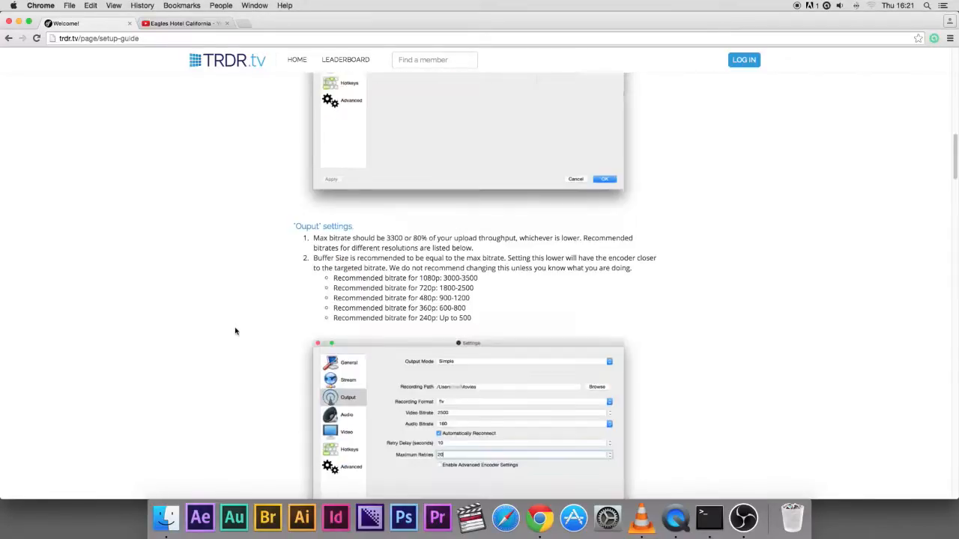
pyautogui.scroll(-15, 236, 331)
pyautogui.scroll(4, 237, 332)
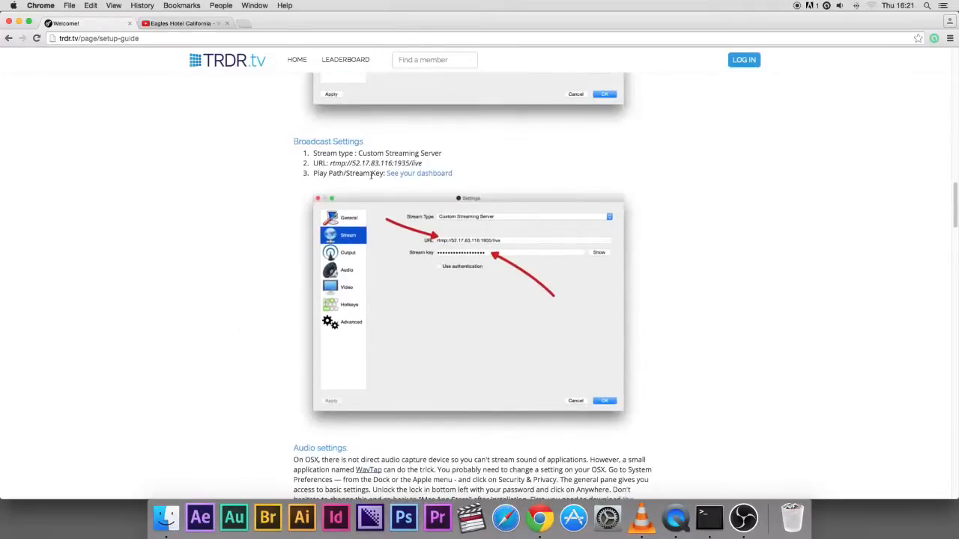
pyautogui.moveTo(313, 165); pyautogui.dragTo(435, 161)
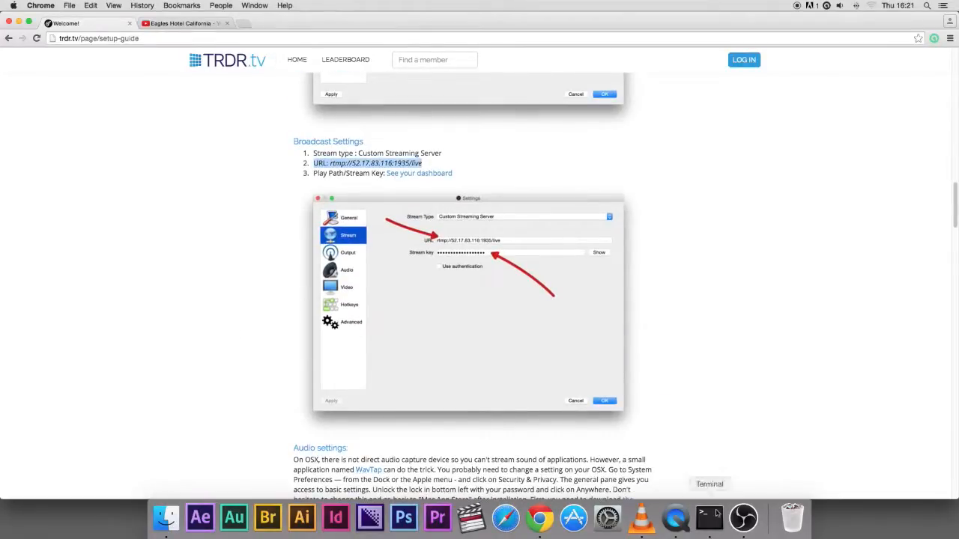
# Compare the OBS stream settings with the guide, then highlight the guide's Play Path/Stream Key line
pyautogui.click(743, 517)
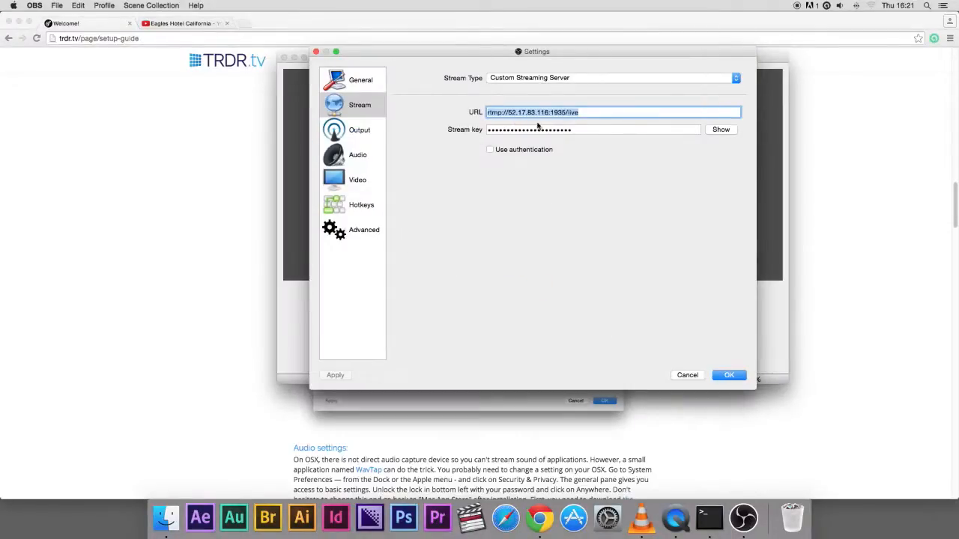
pyautogui.click(828, 166)
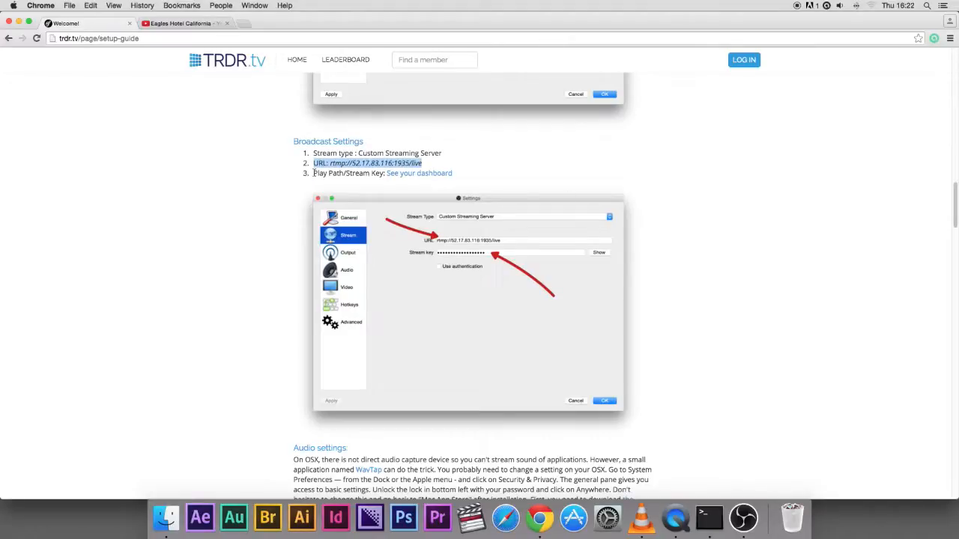
pyautogui.moveTo(313, 173); pyautogui.dragTo(473, 172)
pyautogui.click(479, 179)
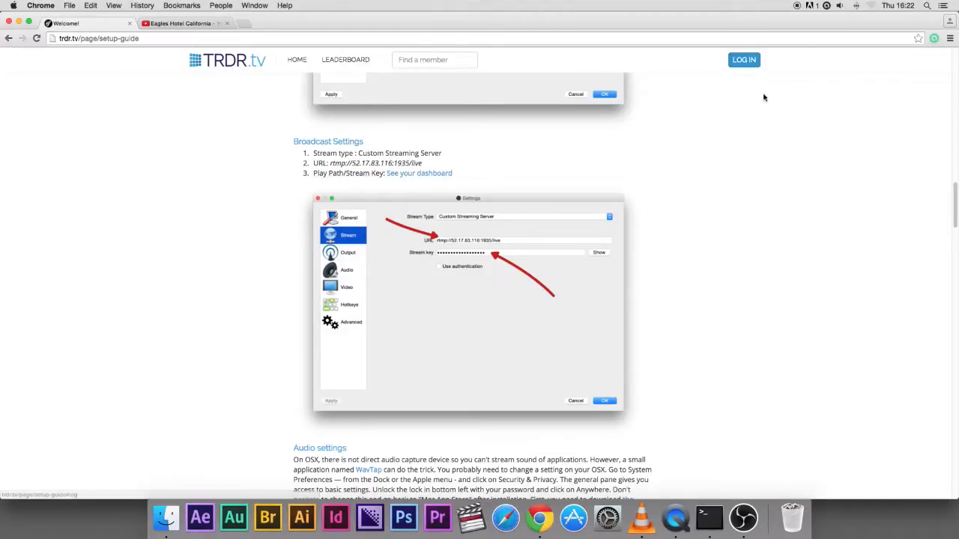
# Scroll back to the guide's output settings and open the Output section of OBS settings to compare
pyautogui.scroll(2, 689, 209)
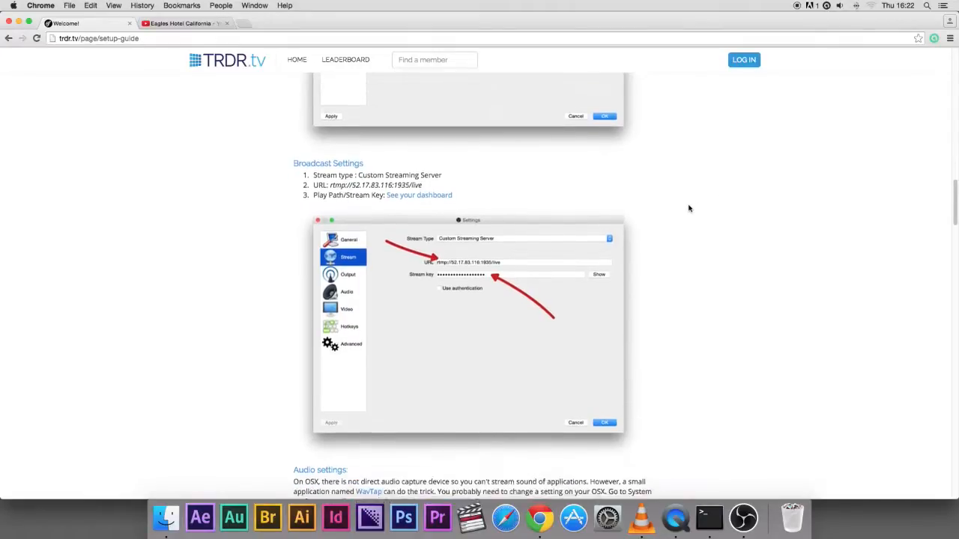
pyautogui.scroll(15, 689, 208)
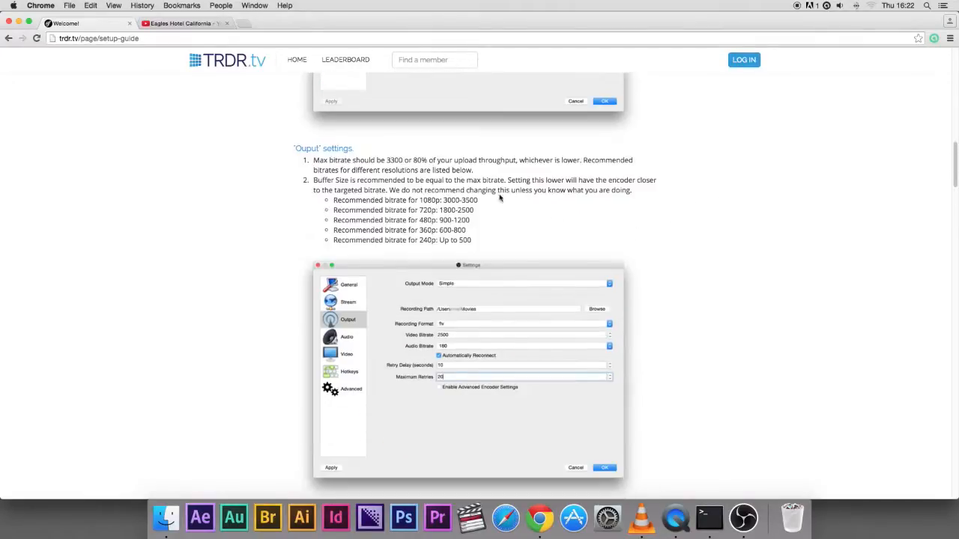
pyautogui.scroll(20, 258, 146)
pyautogui.scroll(-15, 264, 155)
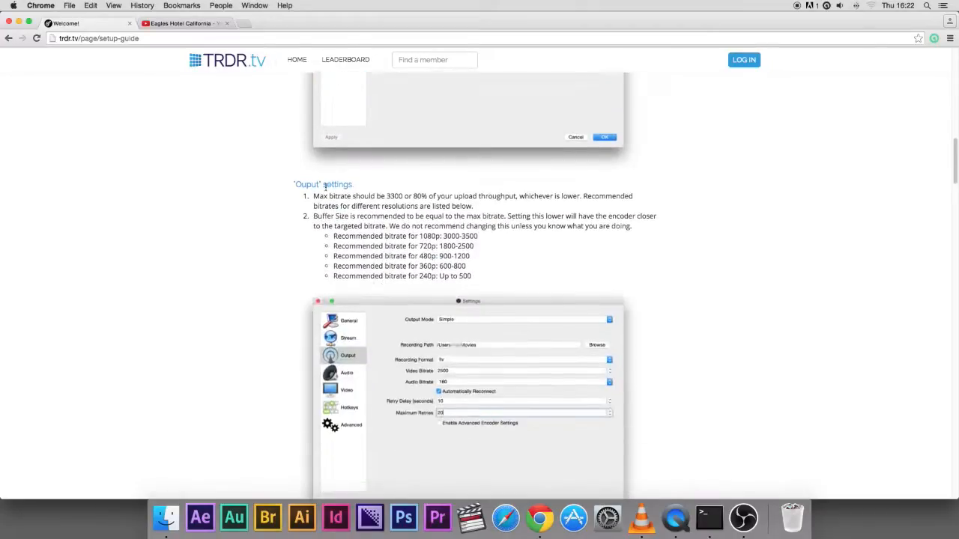
pyautogui.click(743, 517)
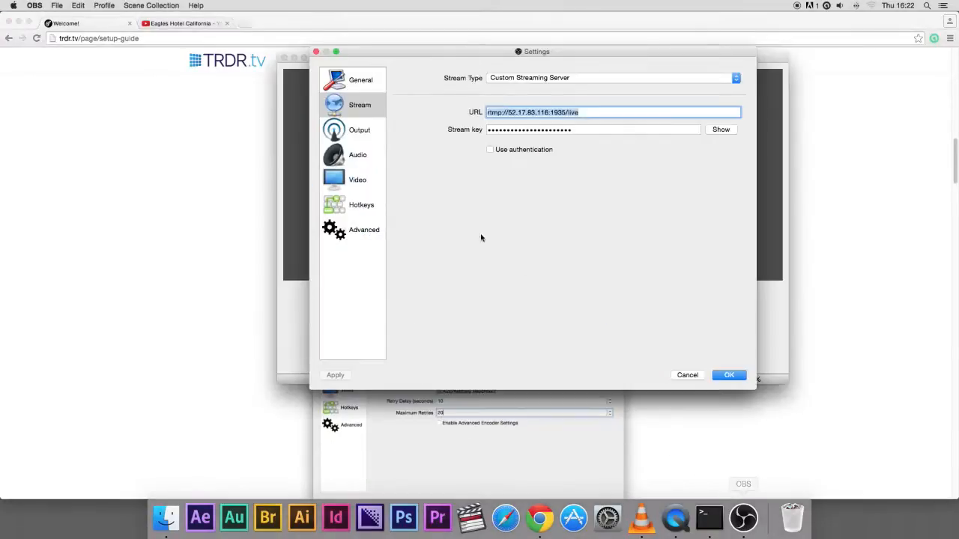
pyautogui.click(358, 131)
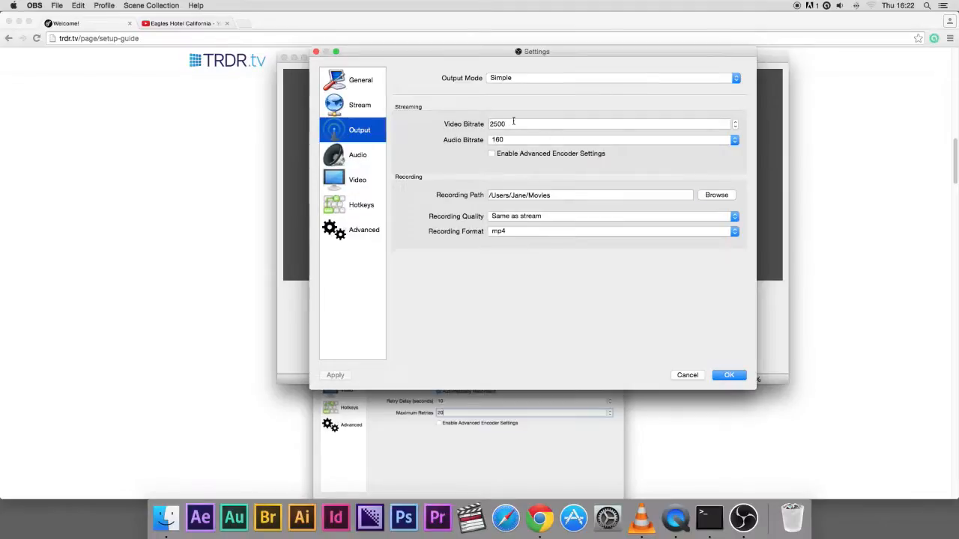
# Return to the guide and highlight the maximum bitrate advice and the recommended 720p bitrate
pyautogui.click(829, 208)
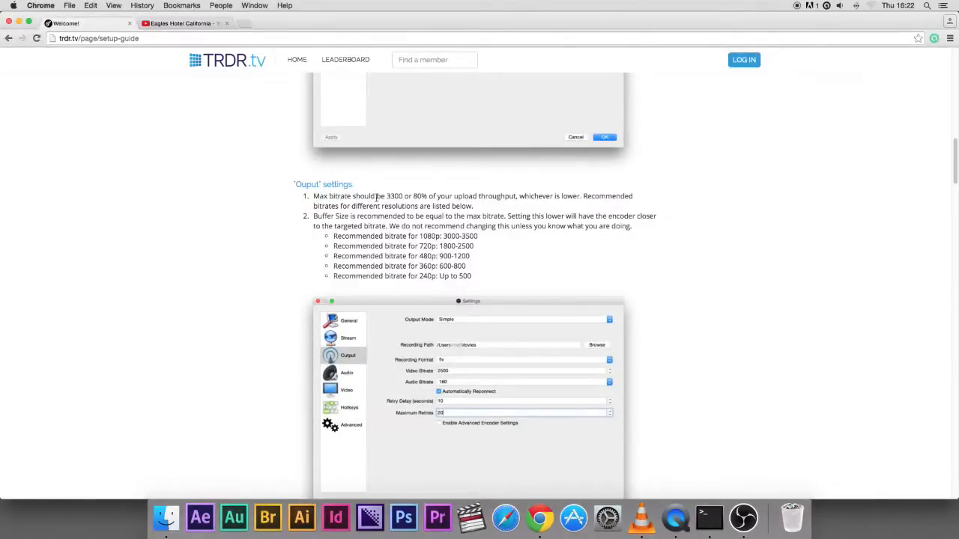
pyautogui.moveTo(314, 196); pyautogui.dragTo(402, 196)
pyautogui.click(404, 196)
pyautogui.moveTo(412, 197); pyautogui.dragTo(520, 197)
pyautogui.click(533, 212)
pyautogui.moveTo(435, 247); pyautogui.dragTo(473, 246)
pyautogui.click(464, 247)
# Back in OBS settings, open the Audio section and set Desktop Audio Device to WavTap
pyautogui.click(744, 523)
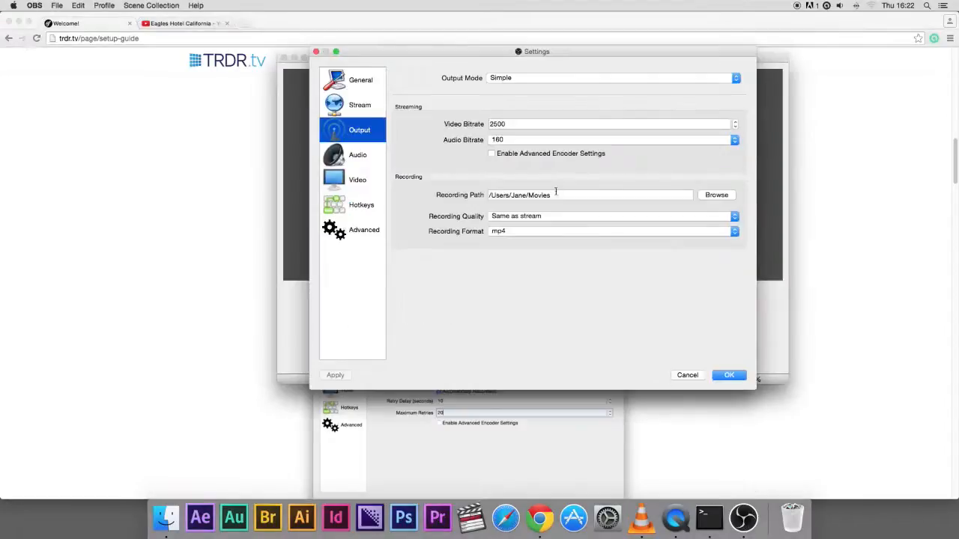
pyautogui.click(357, 156)
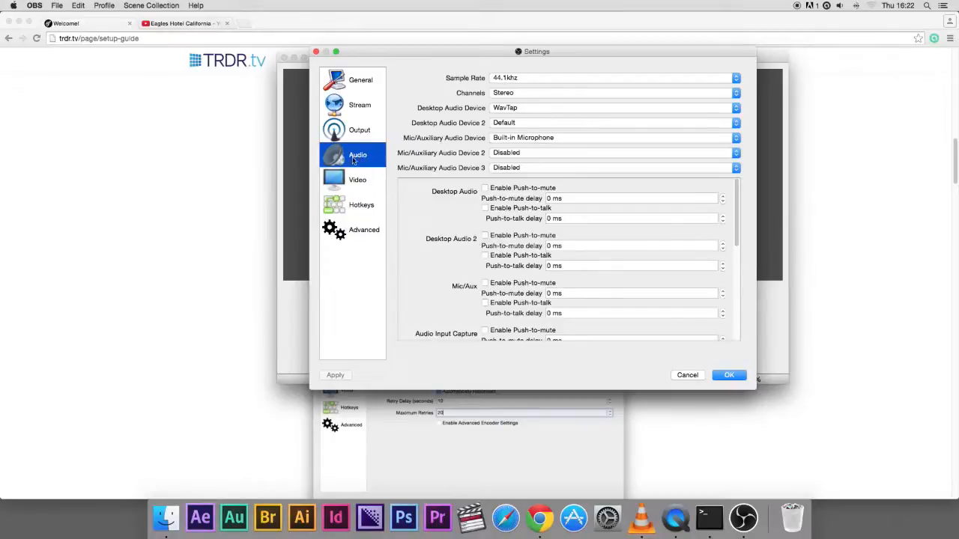
pyautogui.click(508, 110)
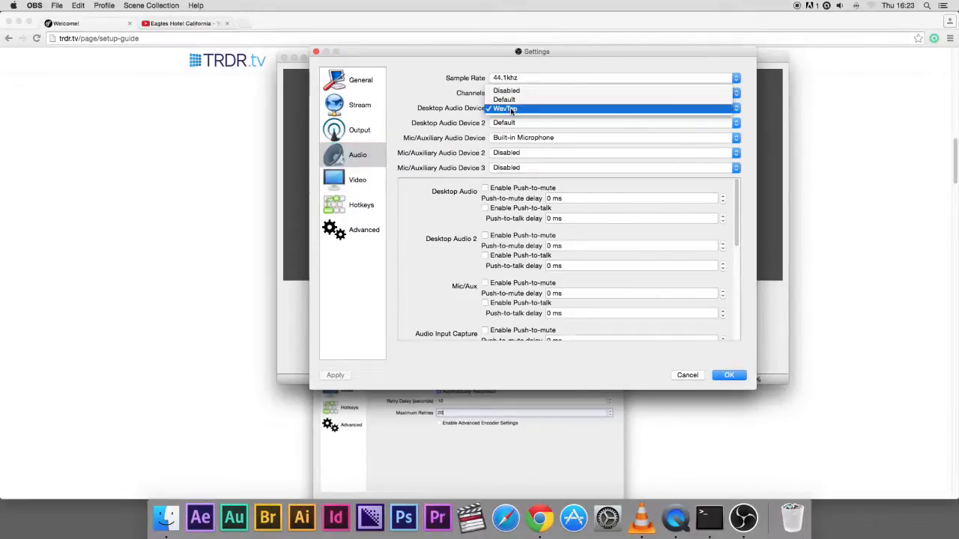
pyautogui.click(512, 110)
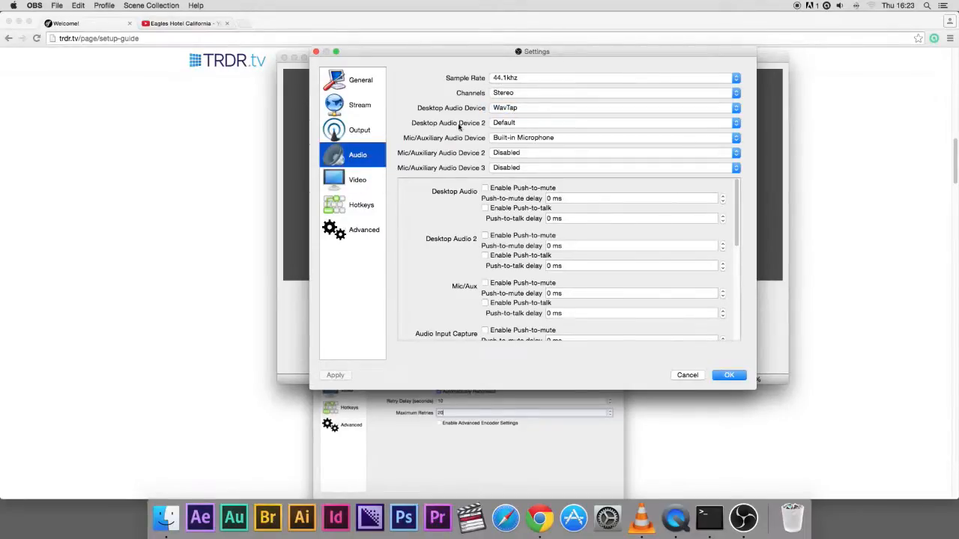
# Set Desktop Audio Device 2 to Default and Mic/Auxiliary Audio Device to Built-in Microphone
pyautogui.click(505, 124)
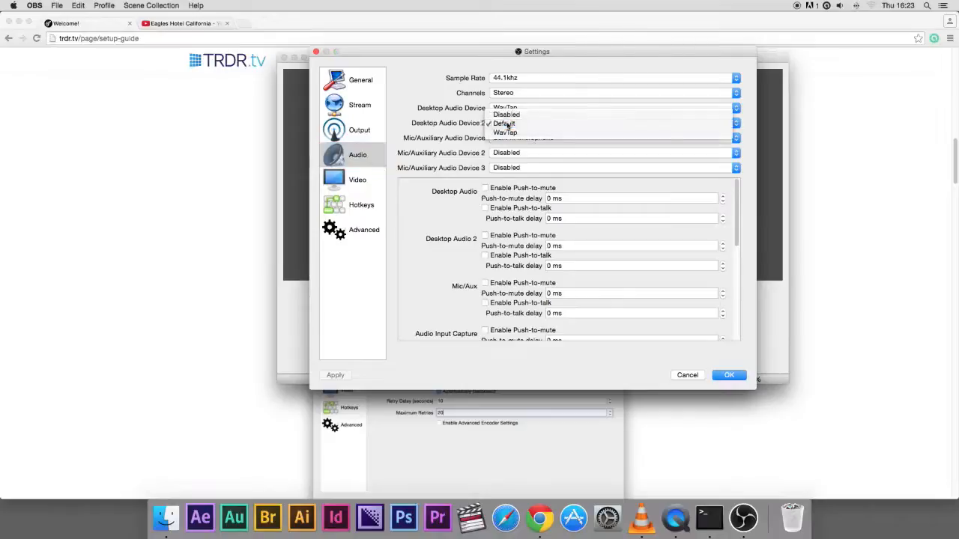
pyautogui.click(507, 126)
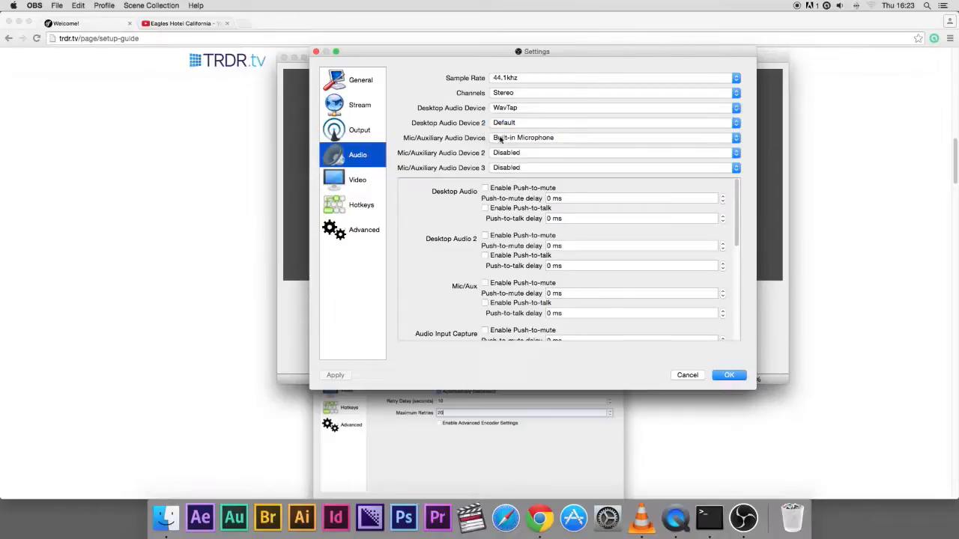
pyautogui.click(512, 139)
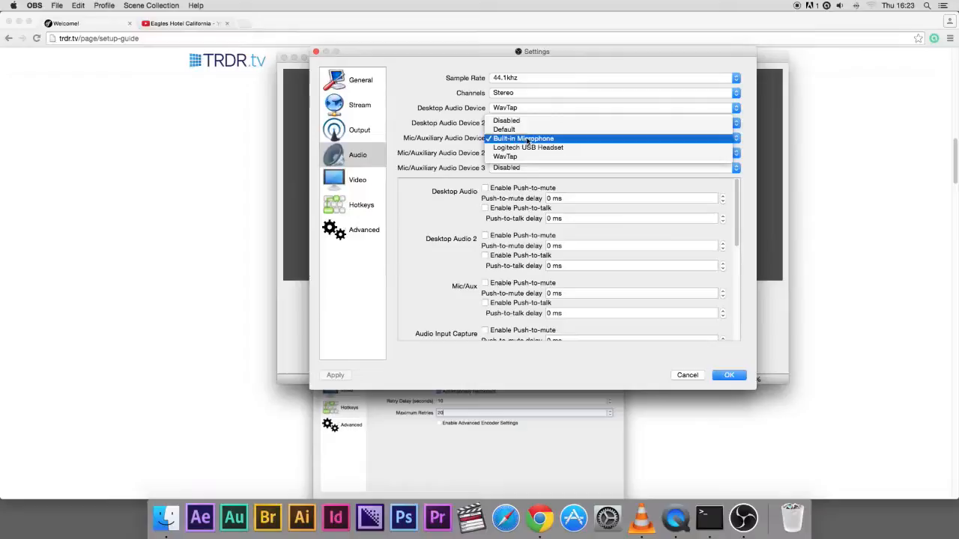
pyautogui.click(534, 141)
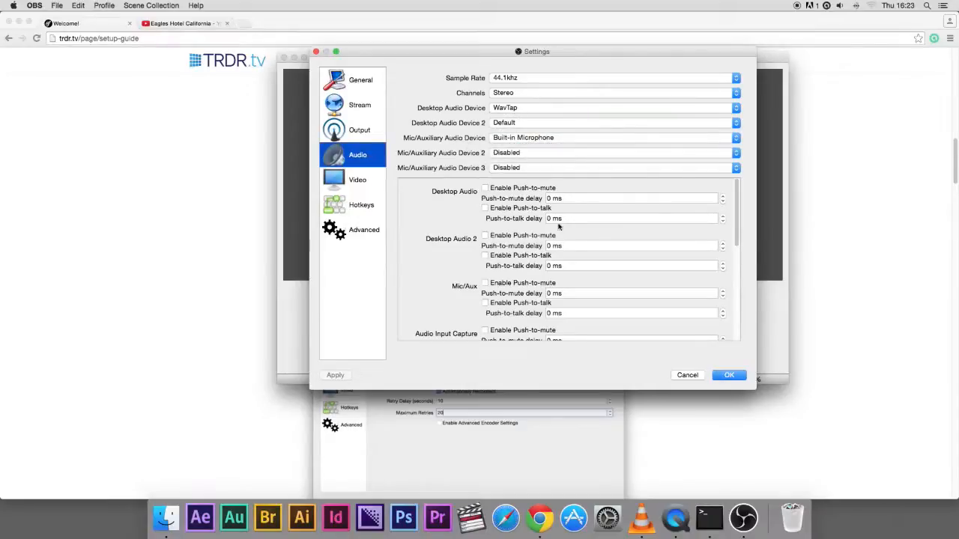
pyautogui.click(724, 377)
# Open the Video settings and set the downscale filter to Bilinear (Fastest, but blurry if scaling)
pyautogui.click(367, 182)
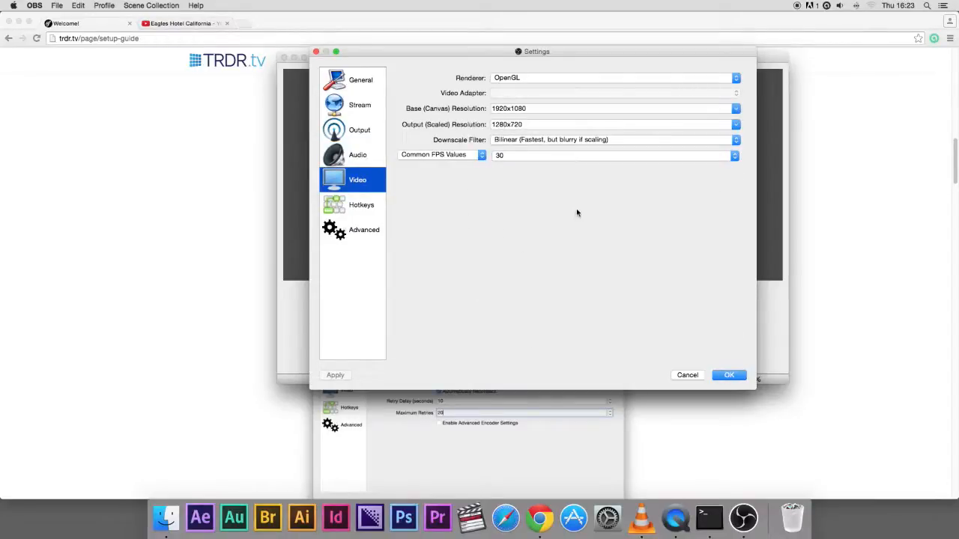
pyautogui.click(561, 141)
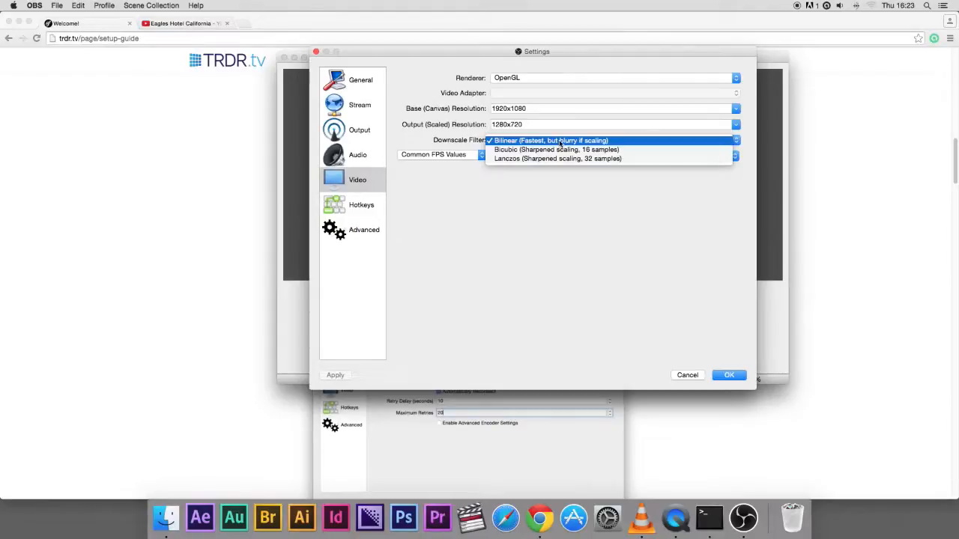
pyautogui.click(561, 142)
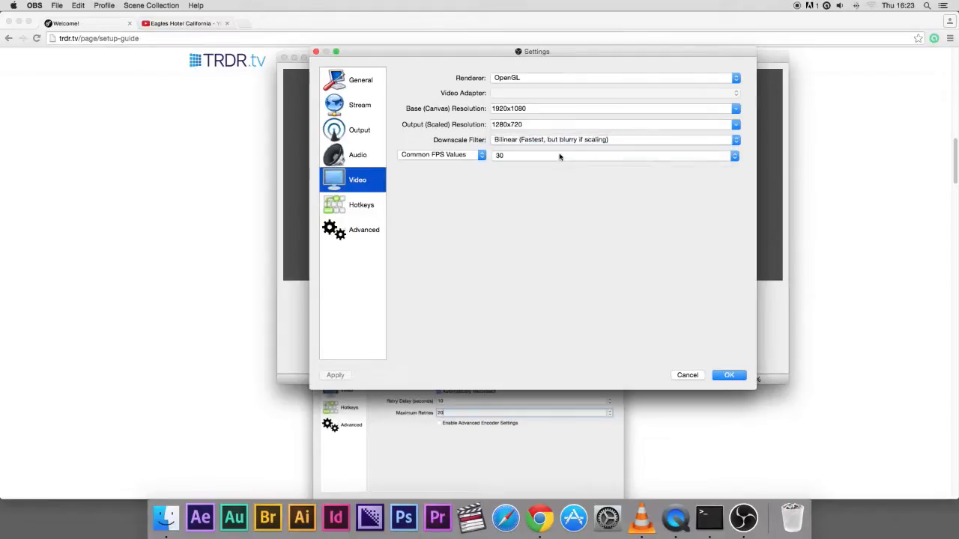
# Review the Hotkeys, Advanced, General and Stream settings, then confirm the settings dialog with OK
pyautogui.click(360, 206)
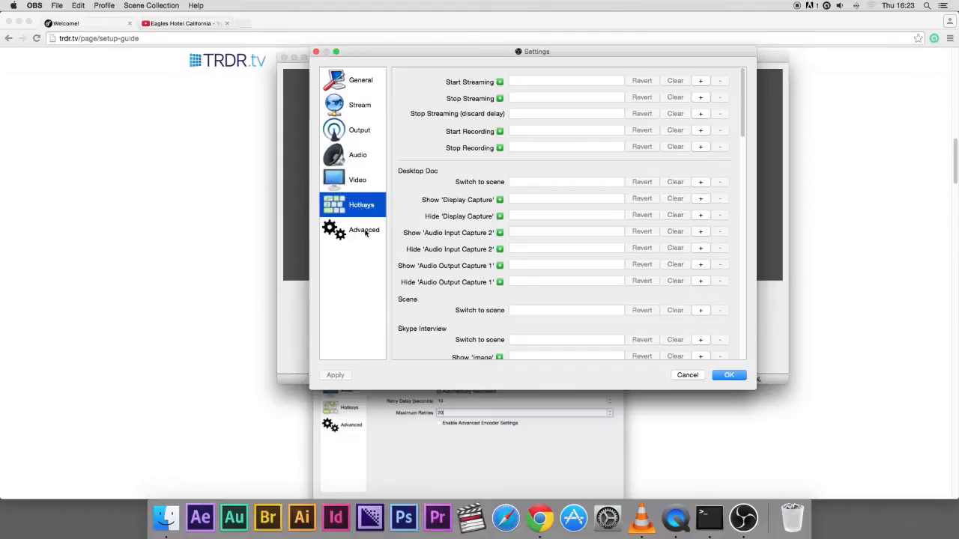
pyautogui.click(365, 233)
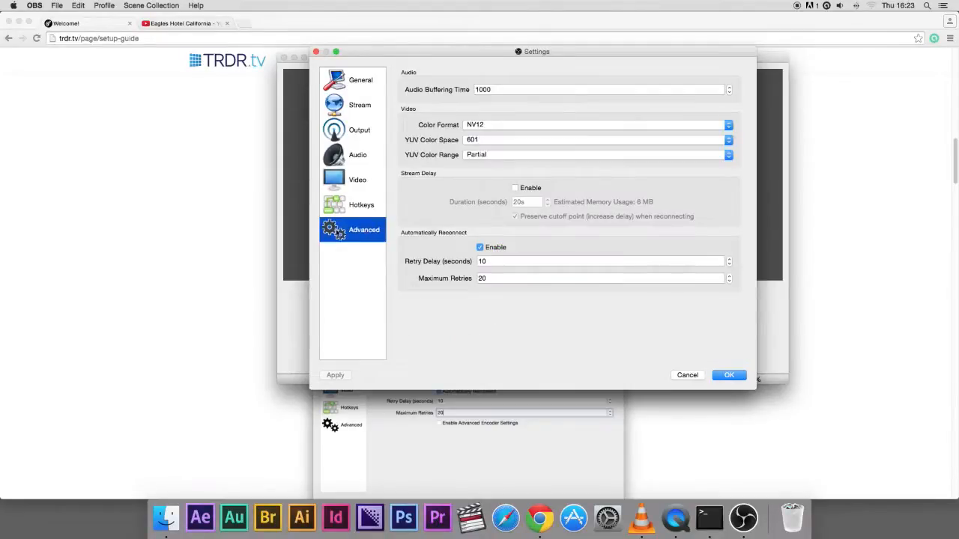
pyautogui.click(368, 82)
pyautogui.click(363, 103)
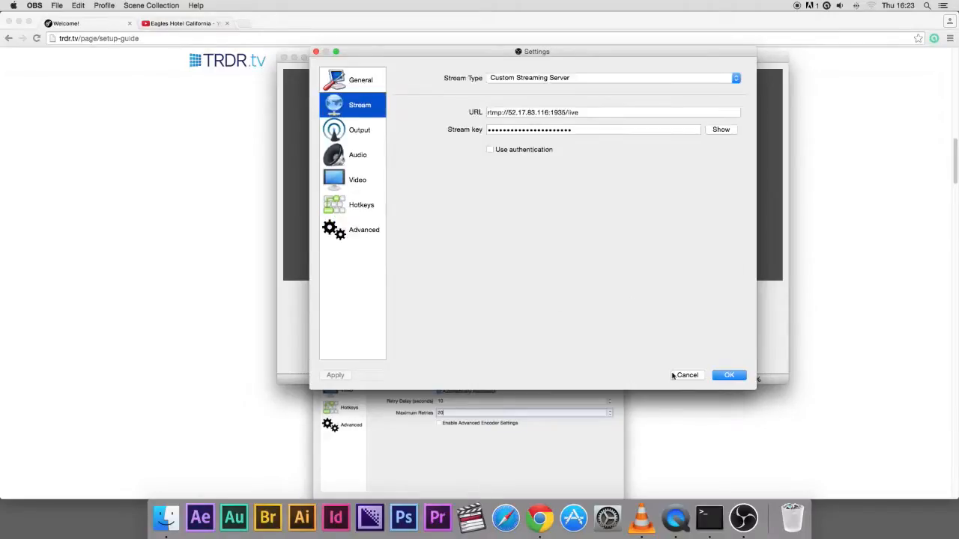
pyautogui.click(731, 376)
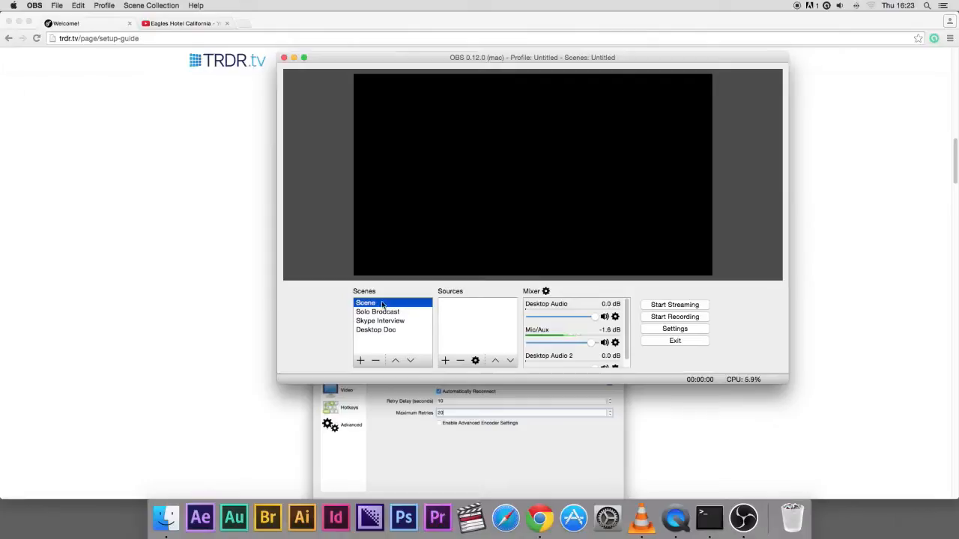
# Add a new scene named "Solo broadcast 2"
pyautogui.click(361, 361)
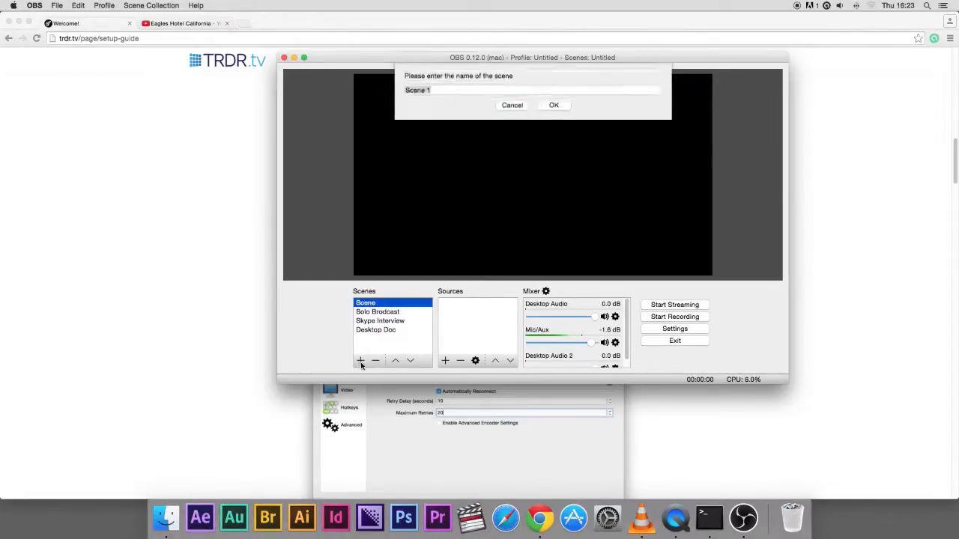
pyautogui.write('skyp')
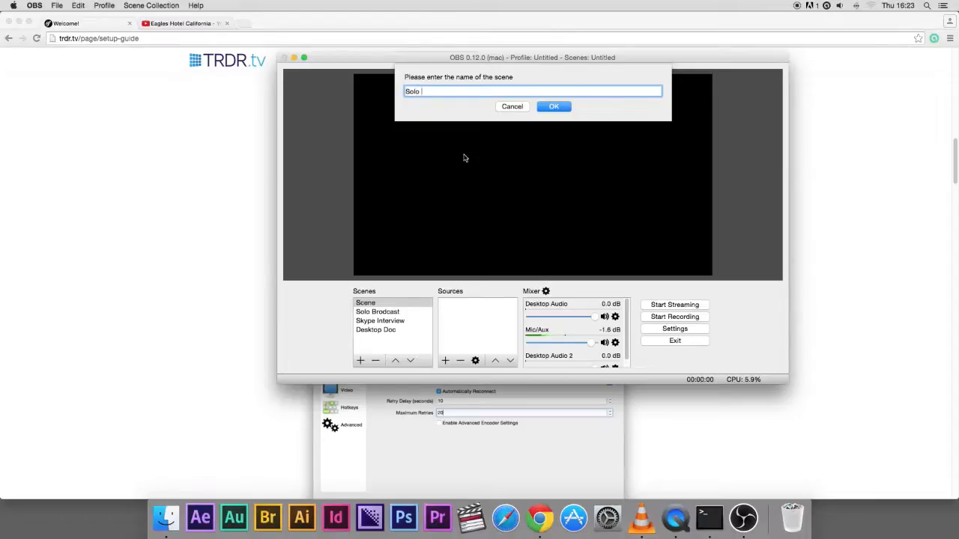
pyautogui.write('dcast 2')
pyautogui.click(554, 107)
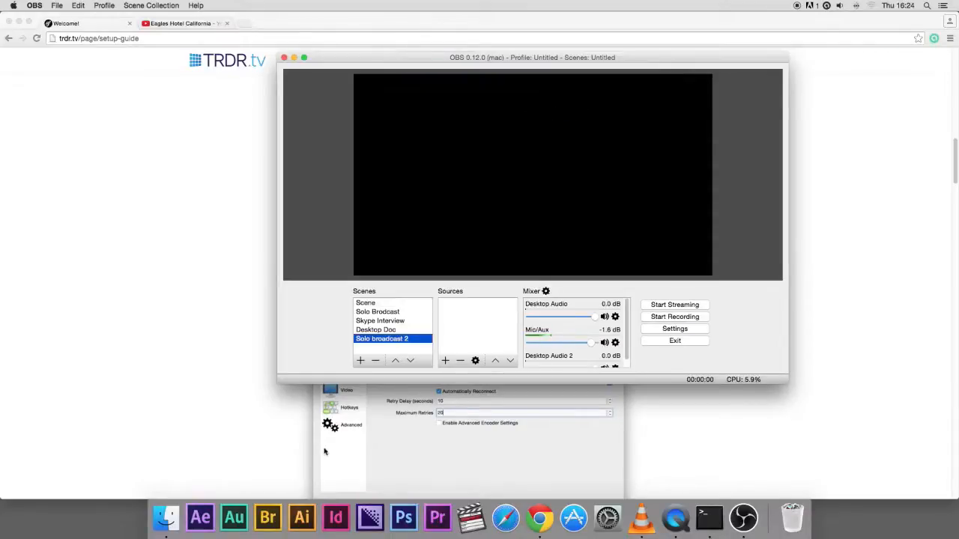
# Add a new image source using Wall Street.jpg and stretch it to fill the canvas
pyautogui.click(445, 361)
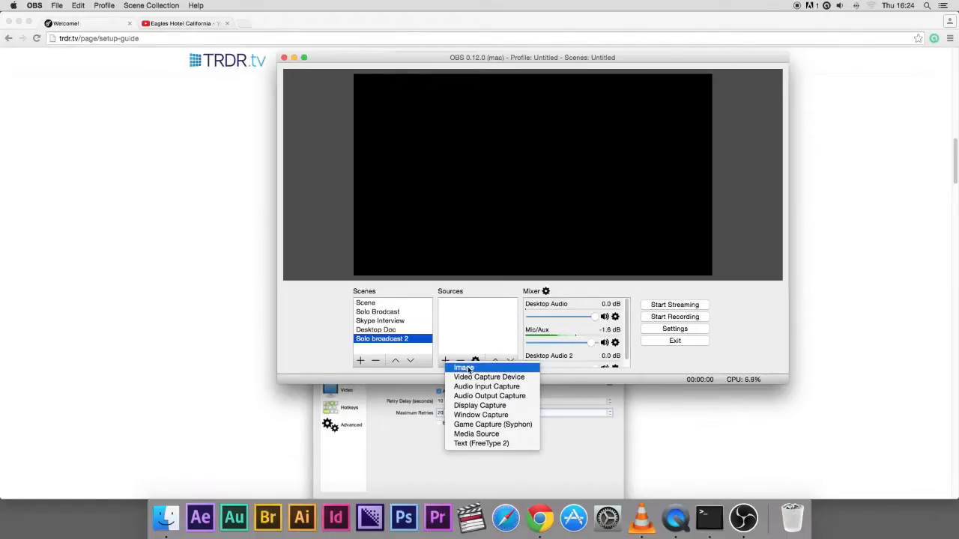
pyautogui.click(464, 369)
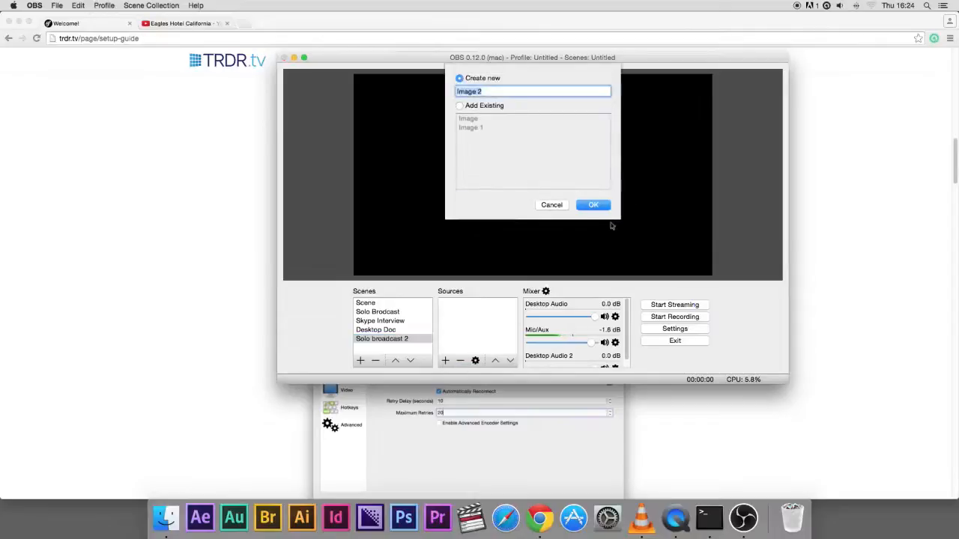
pyautogui.click(595, 205)
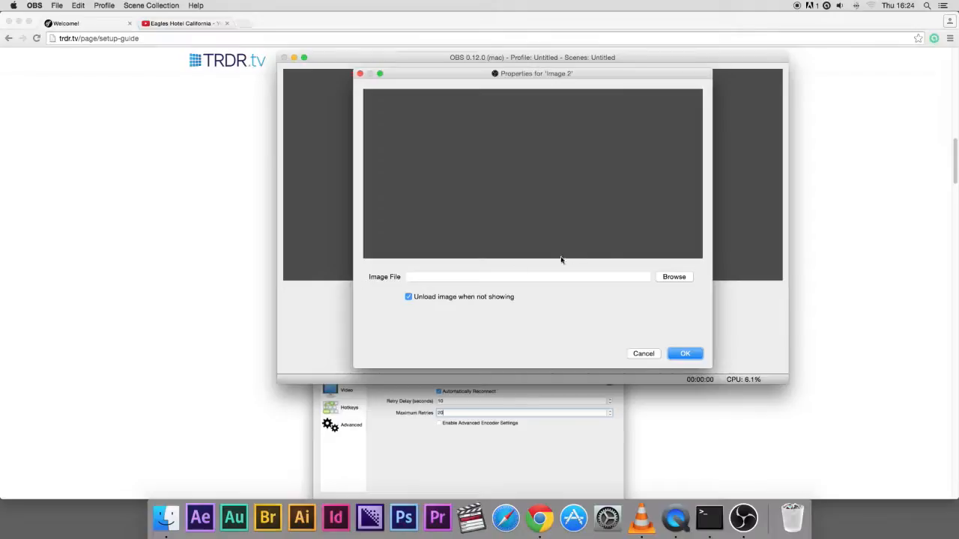
pyautogui.click(673, 276)
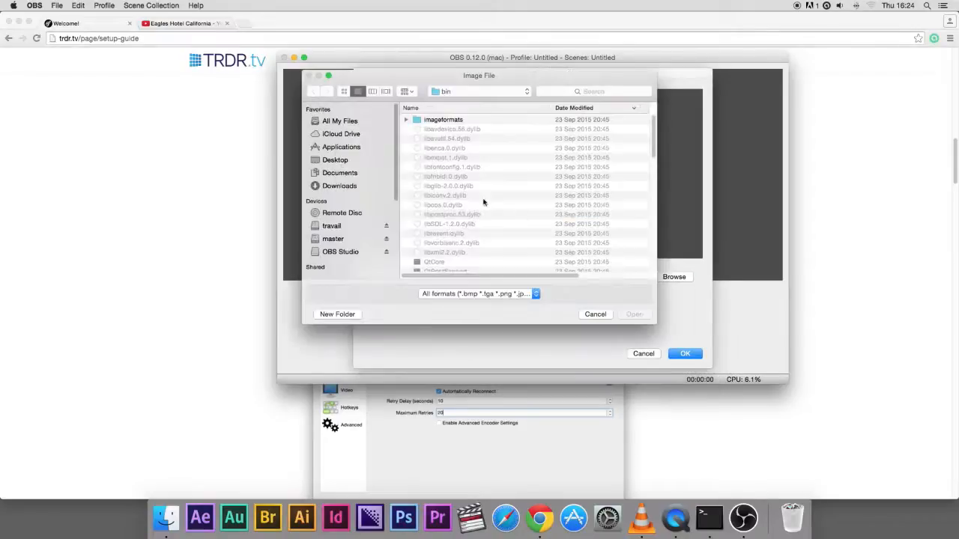
pyautogui.click(352, 121)
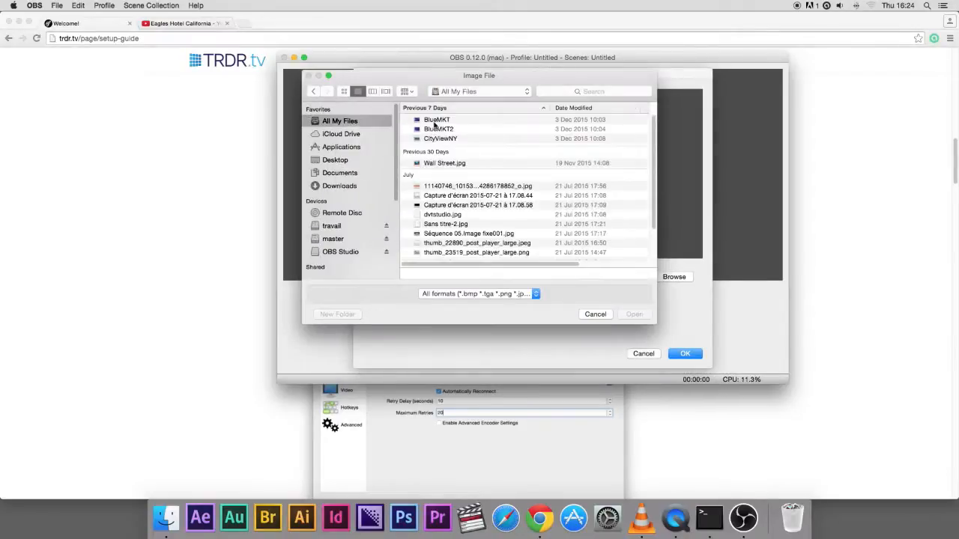
pyautogui.doubleClick(446, 164)
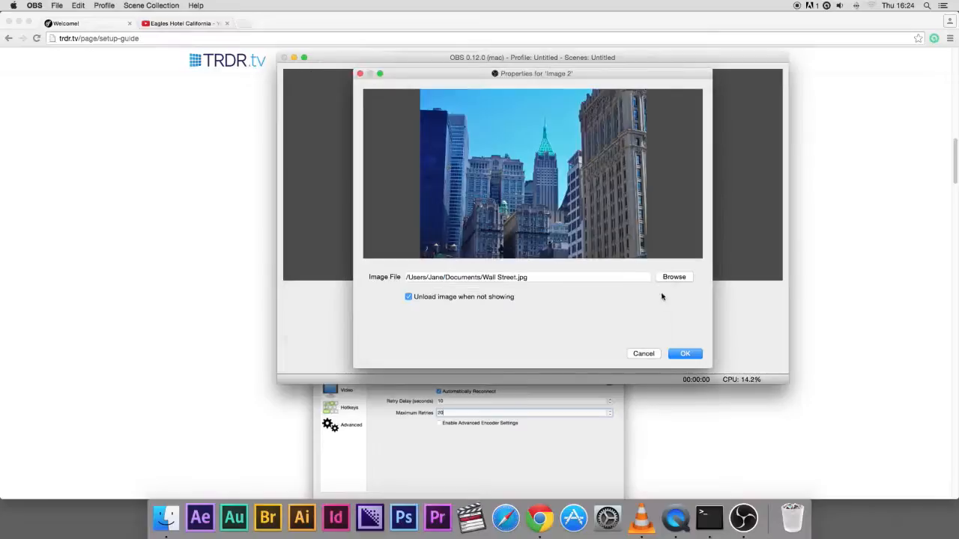
pyautogui.click(684, 354)
pyautogui.moveTo(546, 218); pyautogui.dragTo(710, 278)
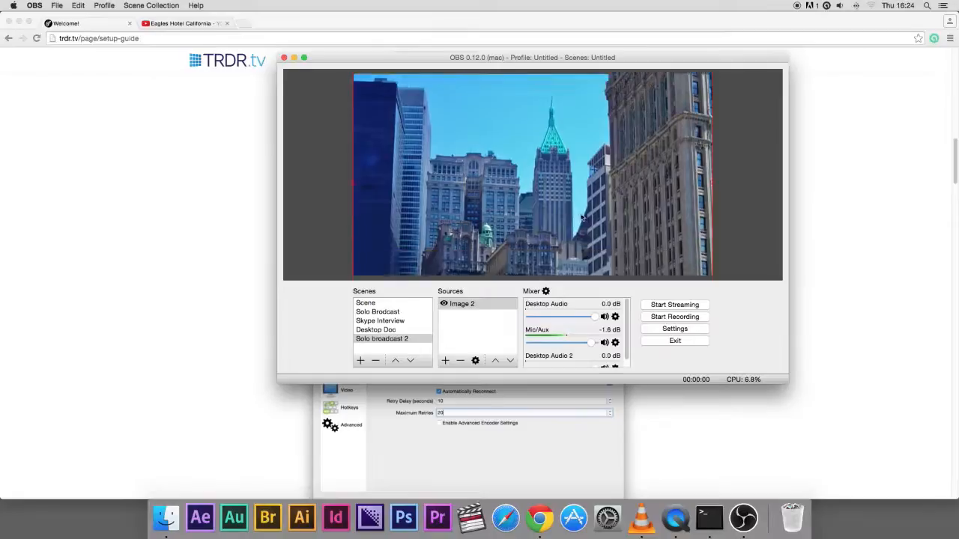
pyautogui.moveTo(578, 177)
pyautogui.mouseDown()
pyautogui.moveTo(577, 169)
pyautogui.moveTo(578, 180)
pyautogui.mouseUp()
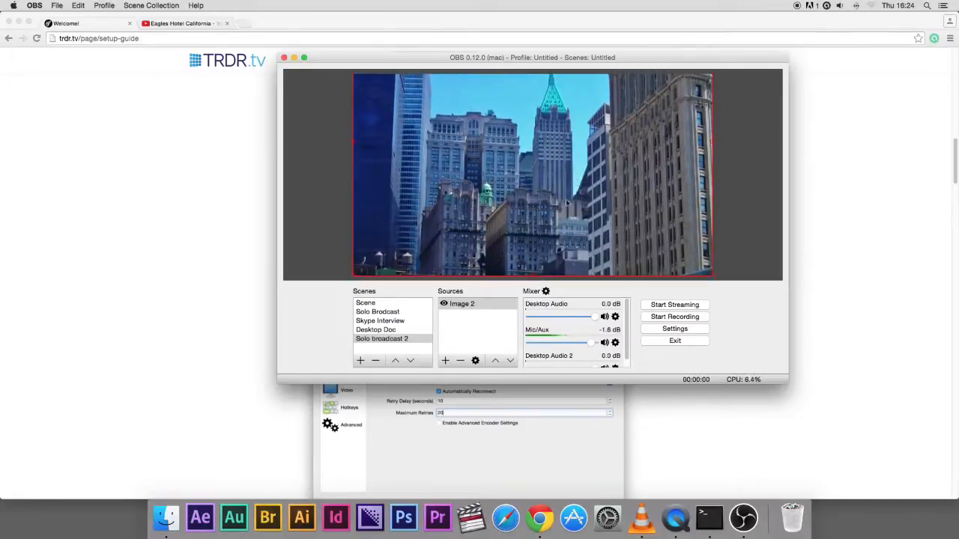
# Add a video capture source using the FaceTime HD Camera (Built-in) and reposition it in the lower middle of the canvas
pyautogui.click(445, 361)
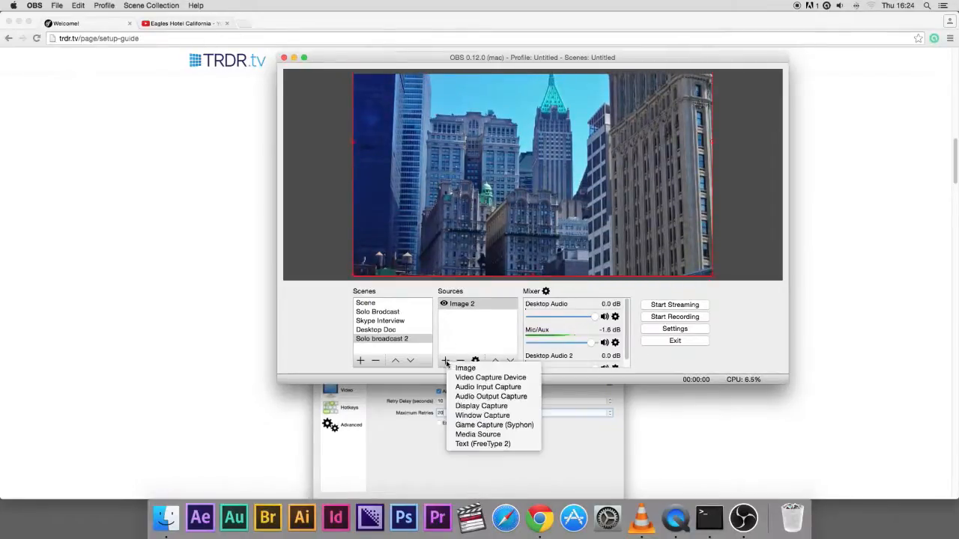
pyautogui.click(491, 379)
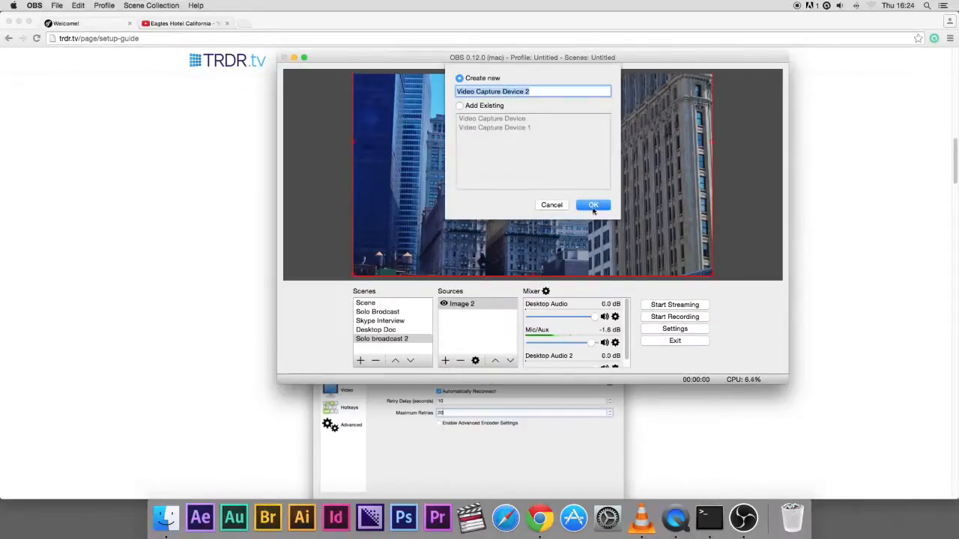
pyautogui.click(593, 206)
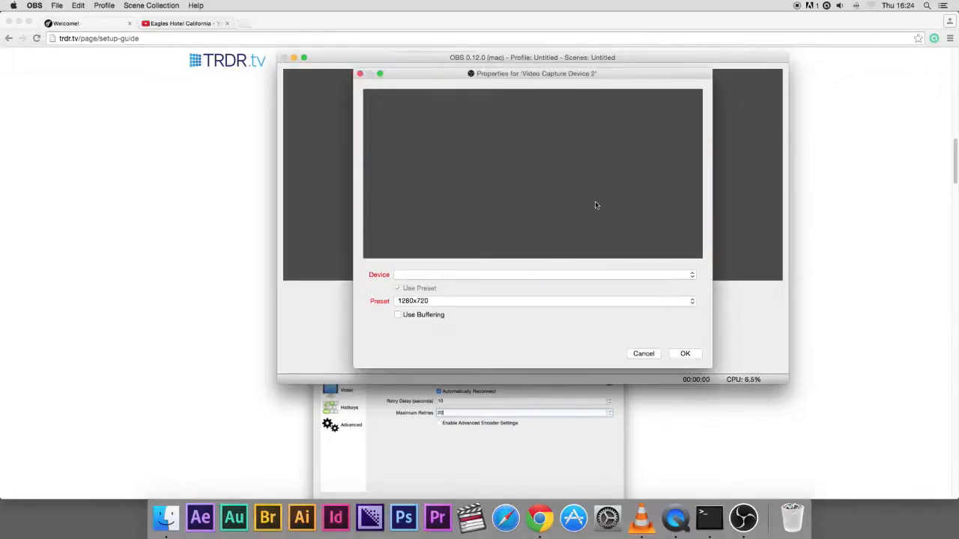
pyautogui.click(452, 278)
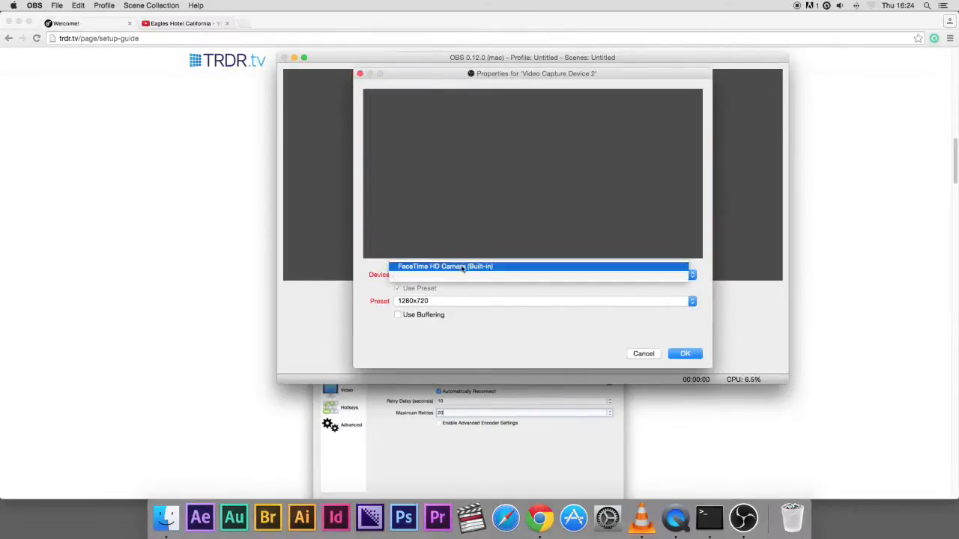
pyautogui.click(468, 268)
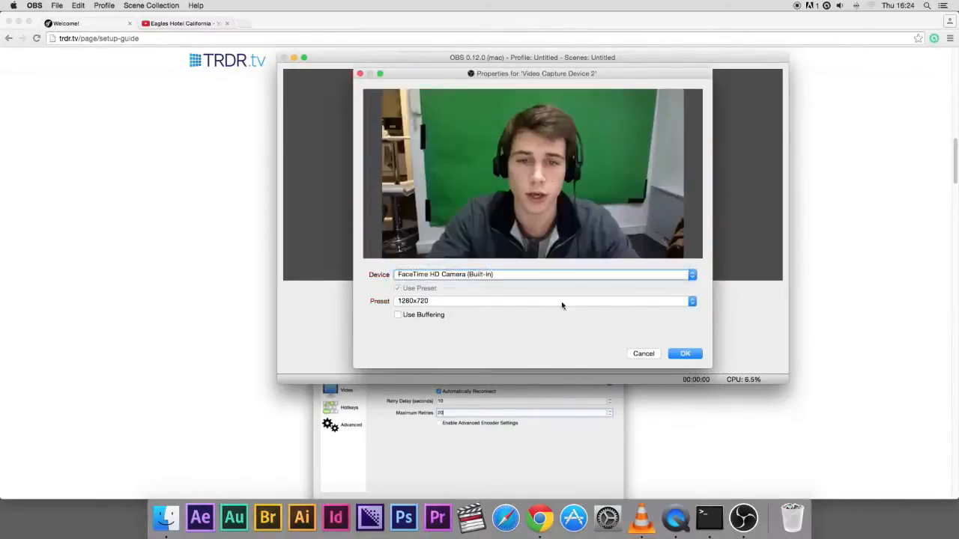
pyautogui.click(685, 353)
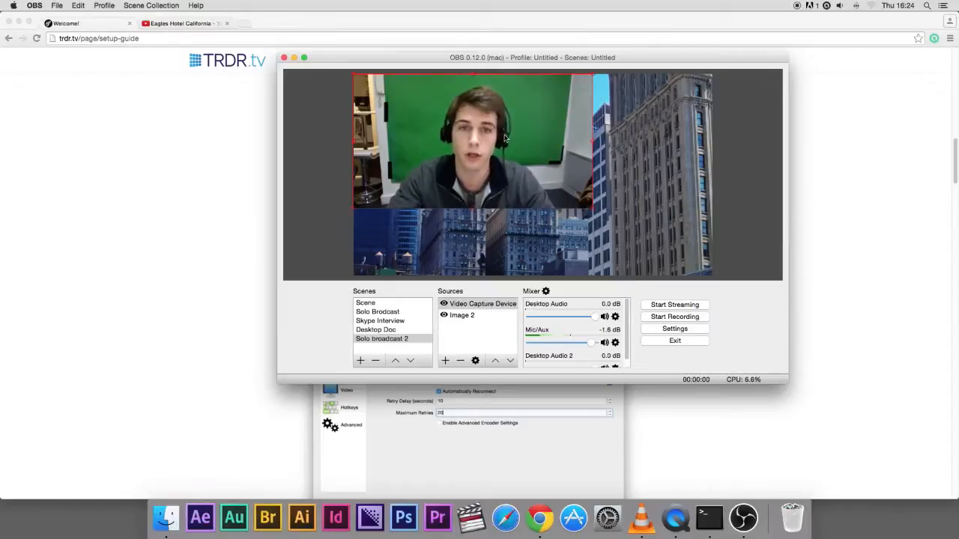
pyautogui.moveTo(503, 138); pyautogui.dragTo(562, 206)
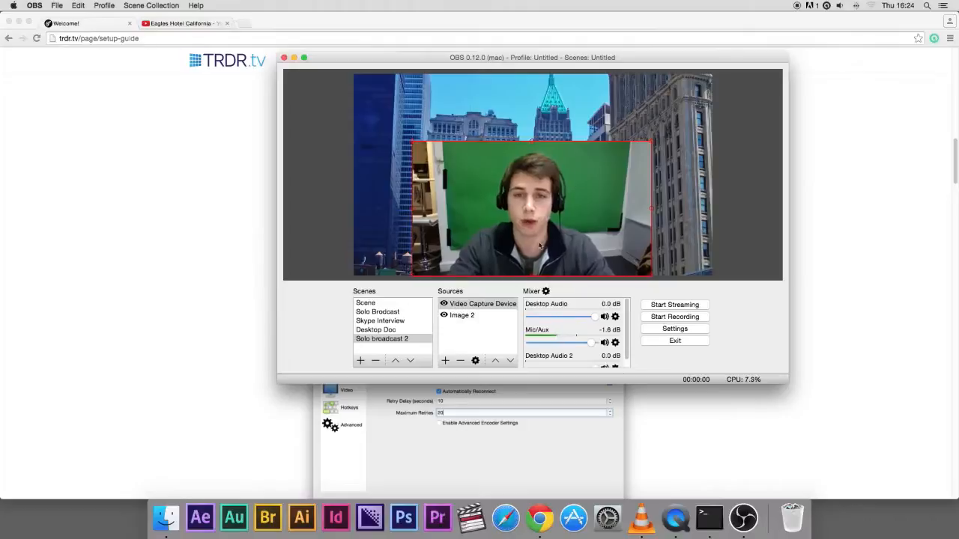
# Add a Chroma Key effect filter to the video capture source
pyautogui.rightClick(469, 306)
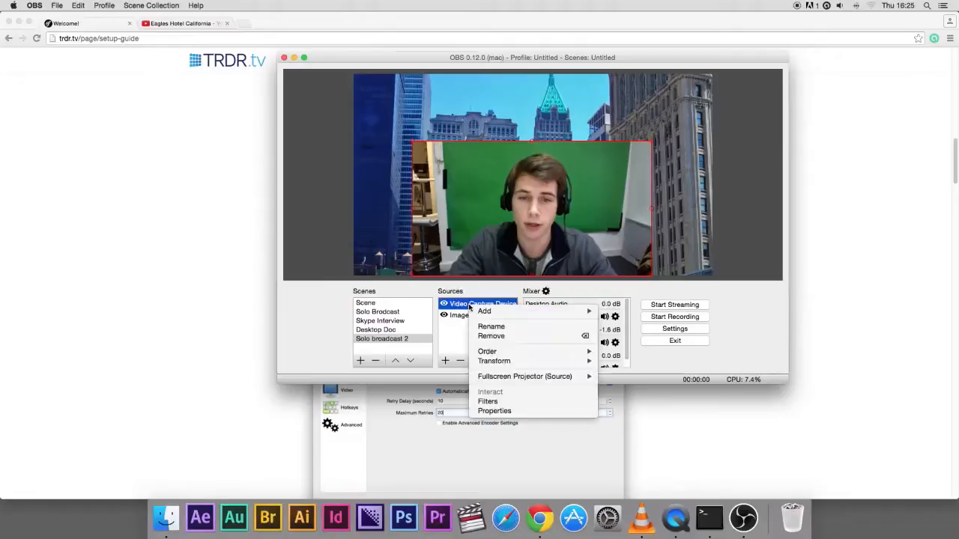
pyautogui.click(489, 403)
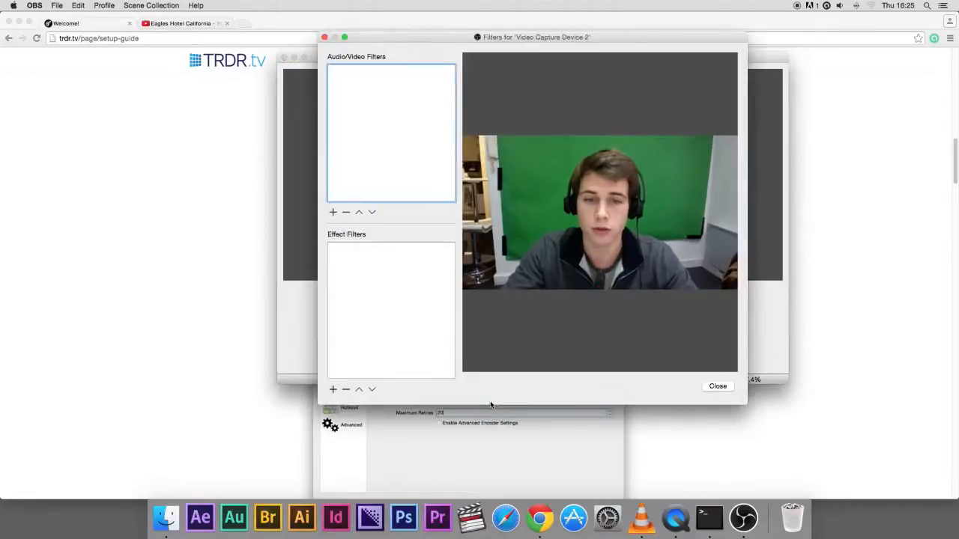
pyautogui.click(334, 390)
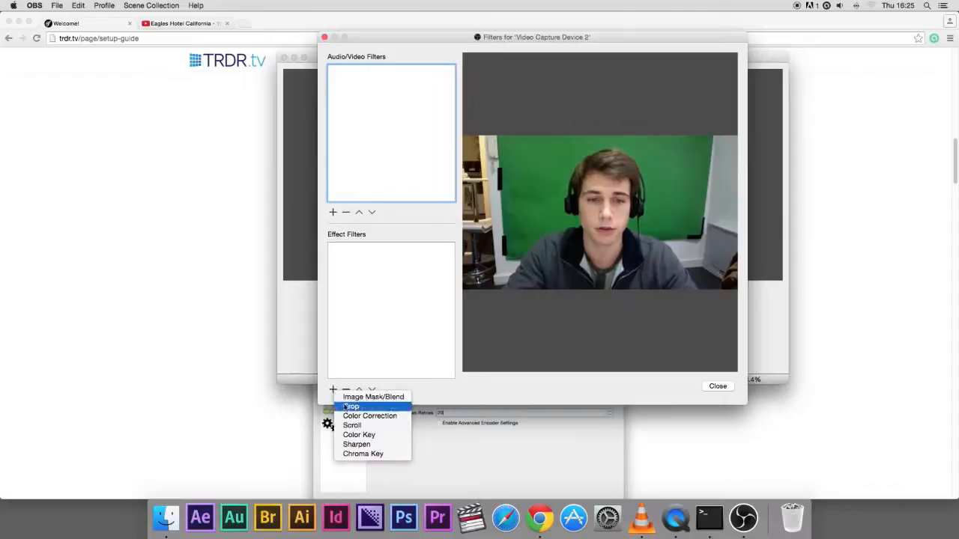
pyautogui.click(362, 453)
pyautogui.click(553, 86)
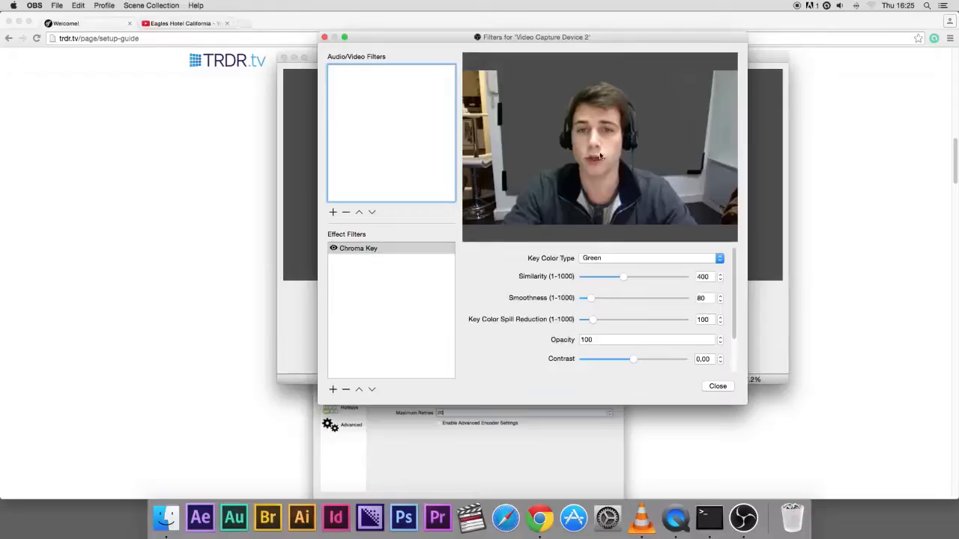
# Try the Blue and Magenta key colour types before switching the chroma key back to Green
pyautogui.click(621, 258)
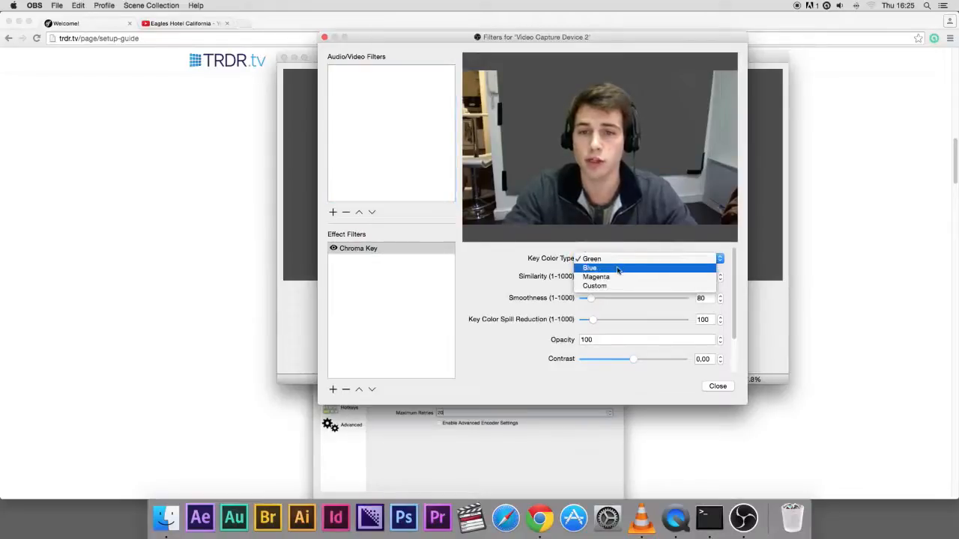
pyautogui.click(616, 269)
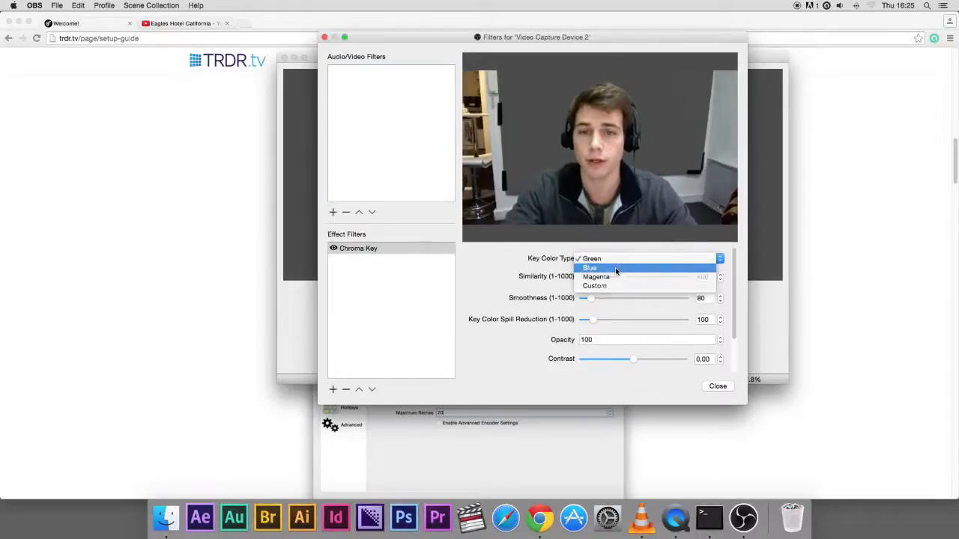
pyautogui.click(613, 258)
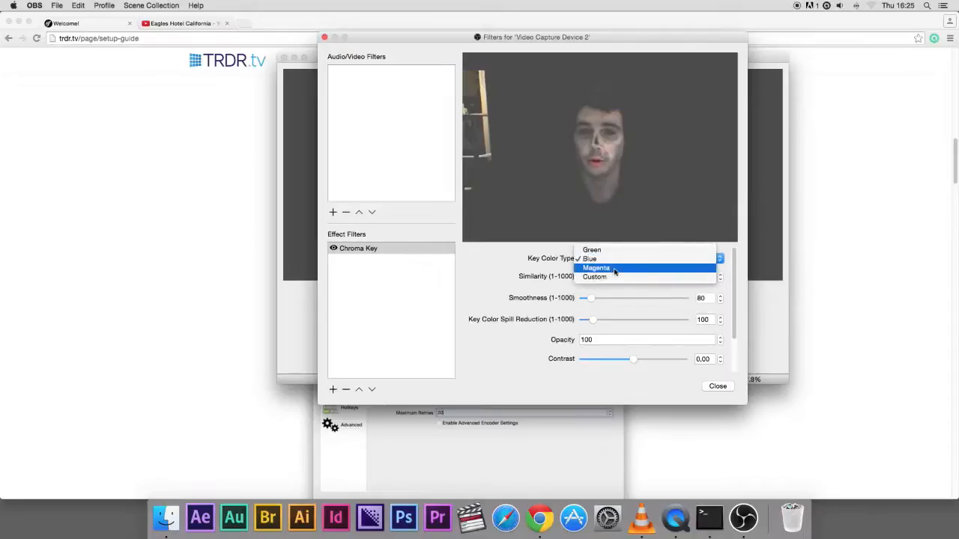
pyautogui.click(614, 269)
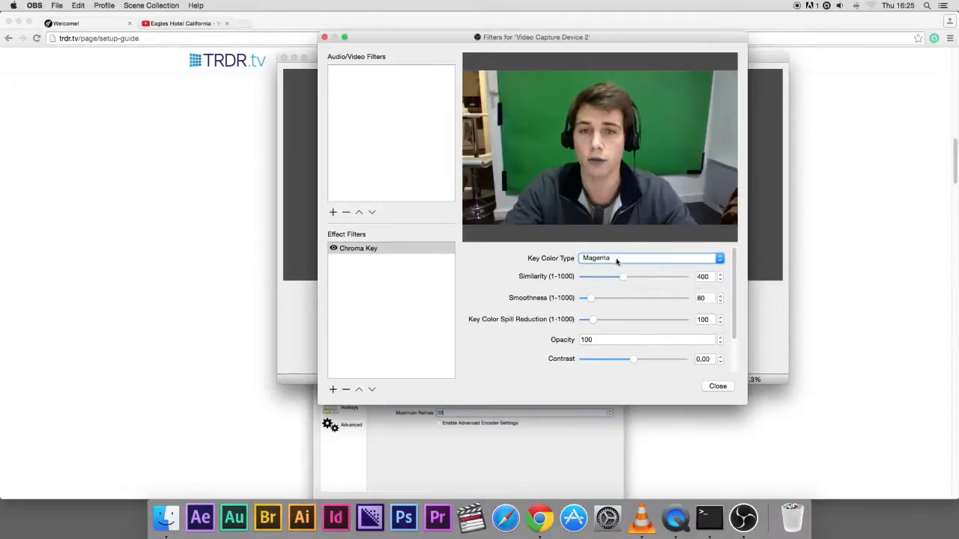
pyautogui.click(615, 259)
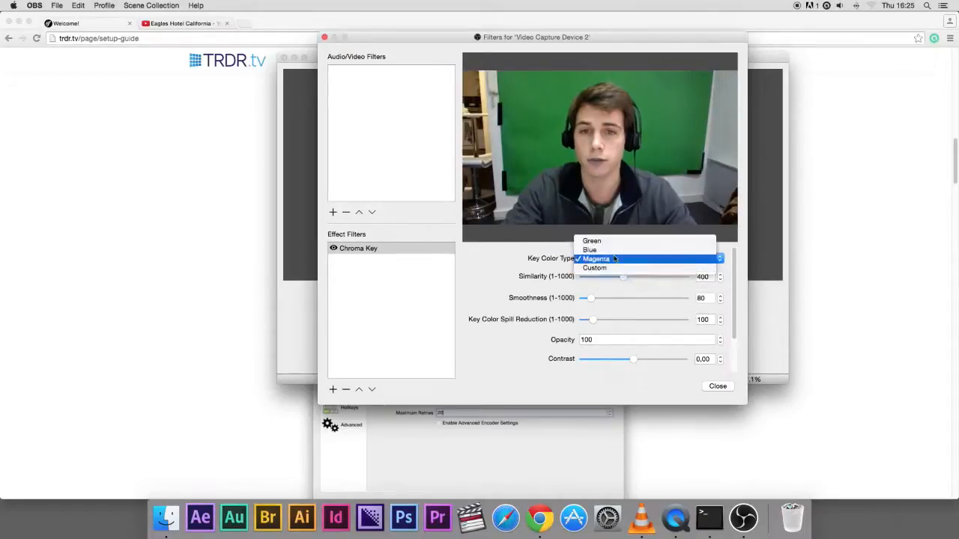
pyautogui.click(608, 241)
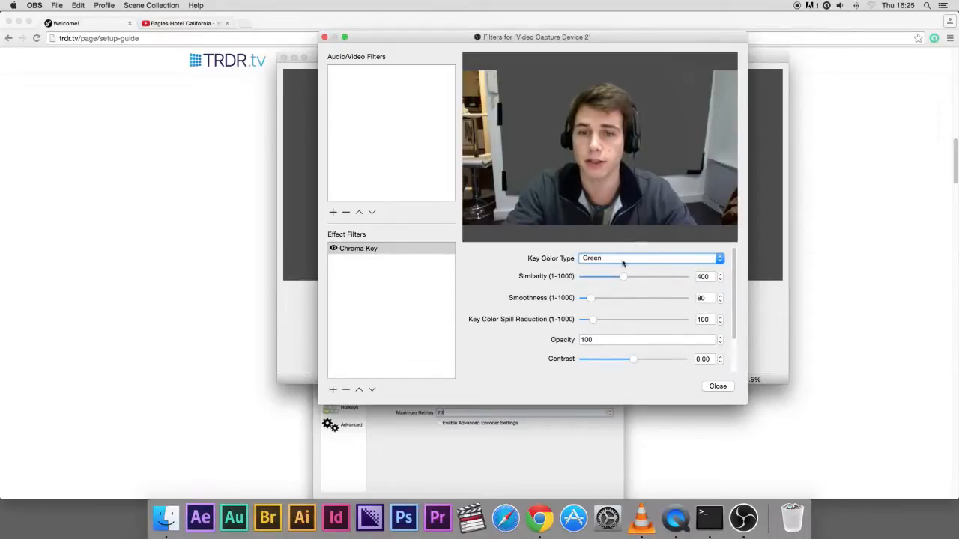
# Raise the chroma key similarity to about 409 and close the filters window
pyautogui.moveTo(623, 279)
pyautogui.mouseDown()
pyautogui.moveTo(615, 279)
pyautogui.moveTo(624, 279)
pyautogui.mouseUp()
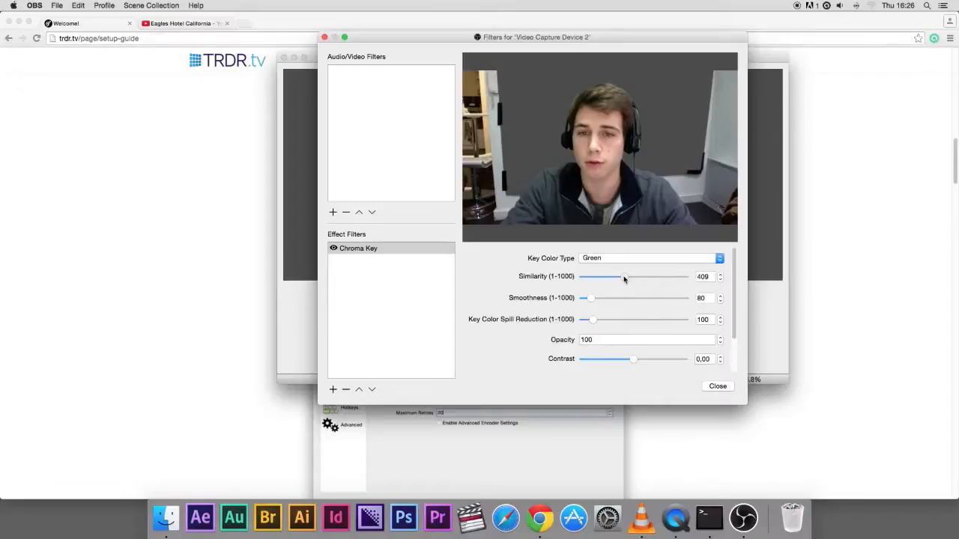
pyautogui.moveTo(624, 279)
pyautogui.mouseDown()
pyautogui.moveTo(647, 278)
pyautogui.moveTo(625, 281)
pyautogui.mouseUp()
pyautogui.click(717, 386)
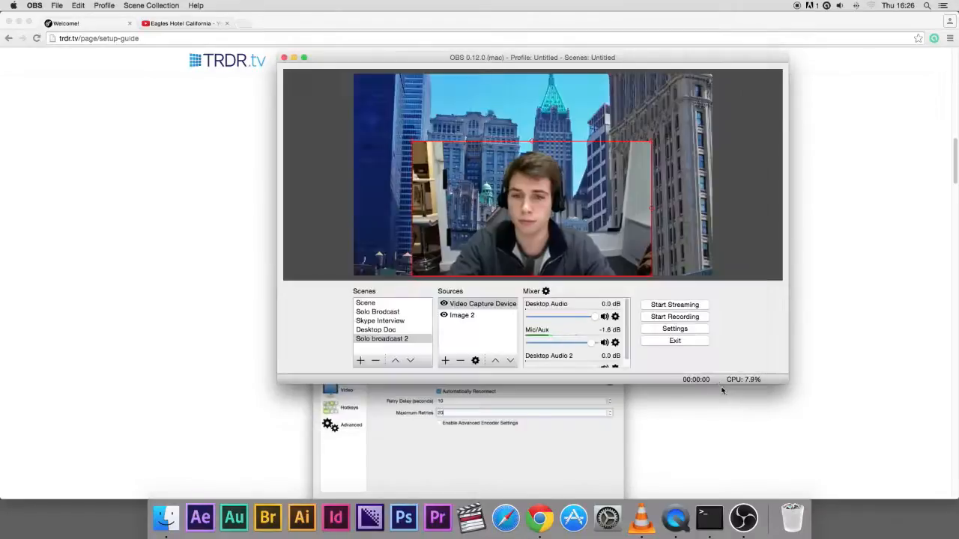
# Shift the webcam source slightly right and add a Crop effect filter to it
pyautogui.moveTo(548, 211); pyautogui.dragTo(573, 213)
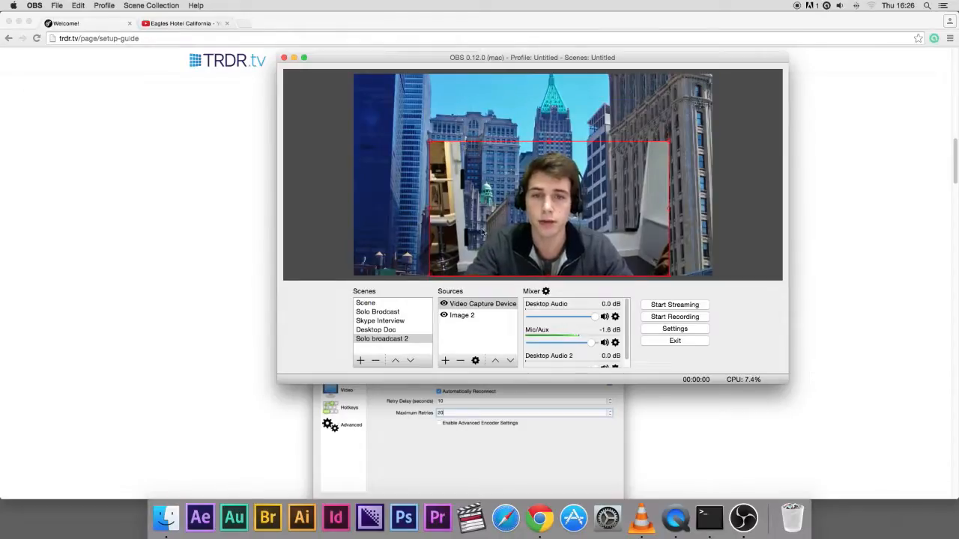
pyautogui.rightClick(463, 303)
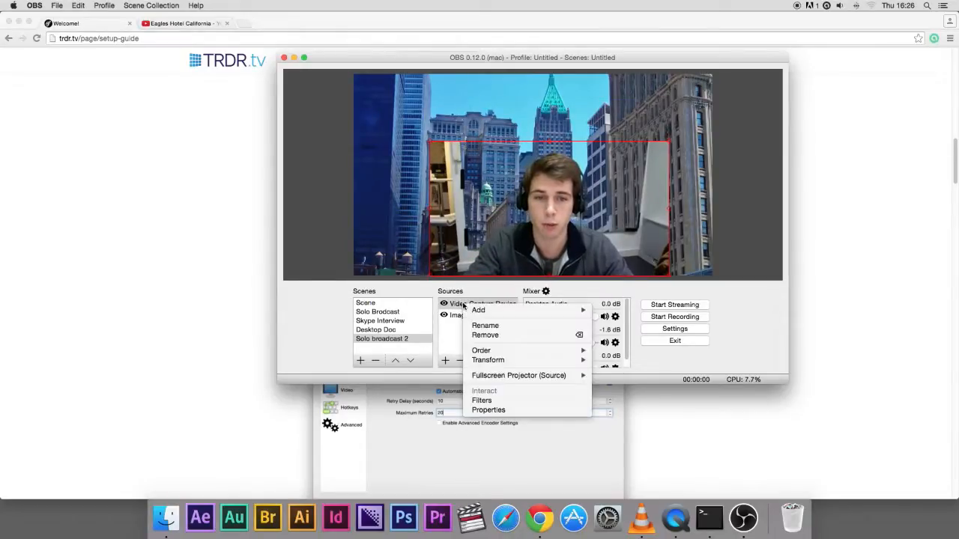
pyautogui.click(498, 402)
pyautogui.click(333, 388)
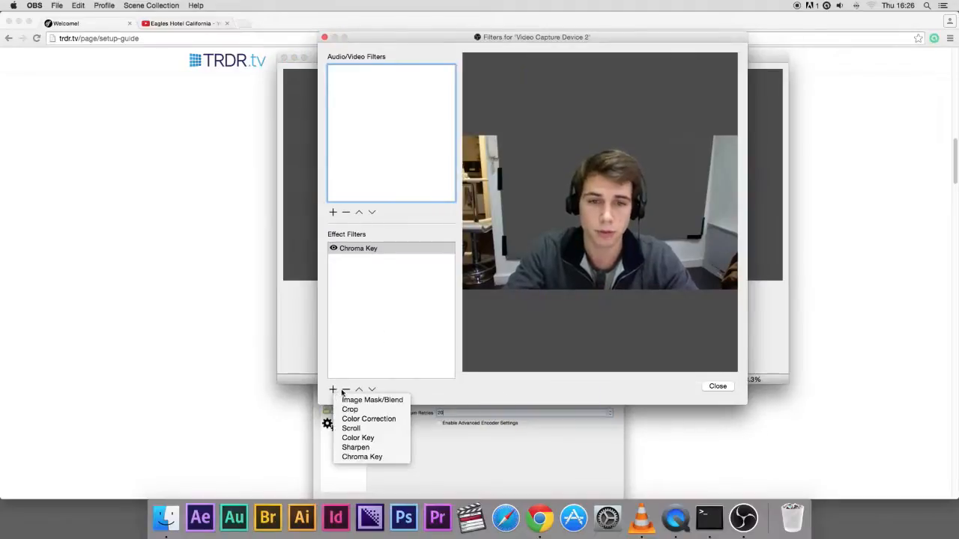
pyautogui.click(374, 412)
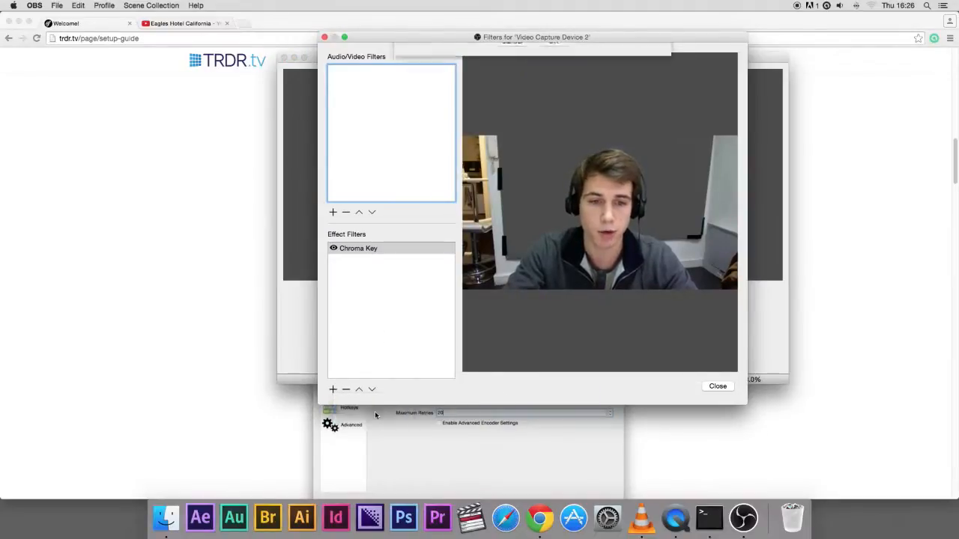
pyautogui.press('Return')
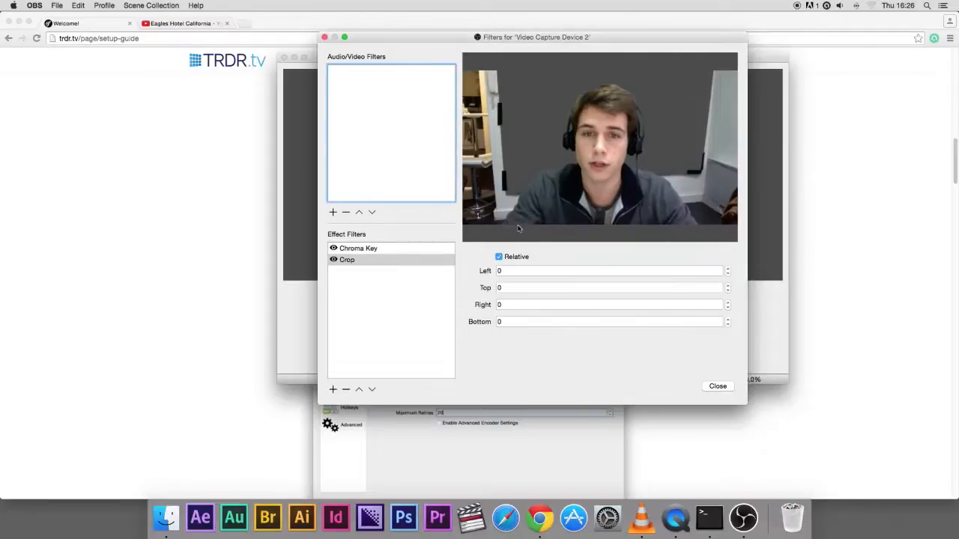
# Set the crop's left value to 250
pyautogui.click(512, 269)
pyautogui.press('BackSpace')
pyautogui.write('260')
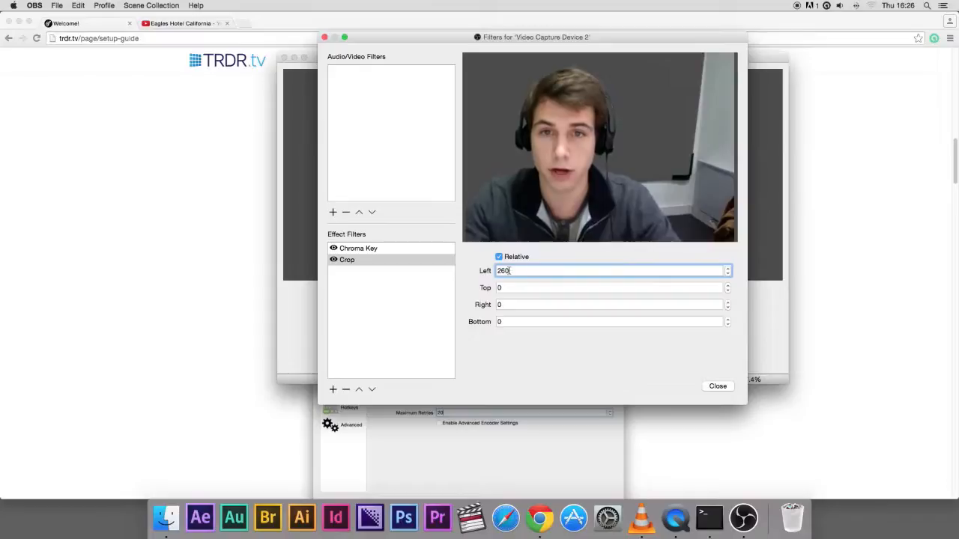
pyautogui.press('Left')
pyautogui.press('BackSpace')
pyautogui.write('5')
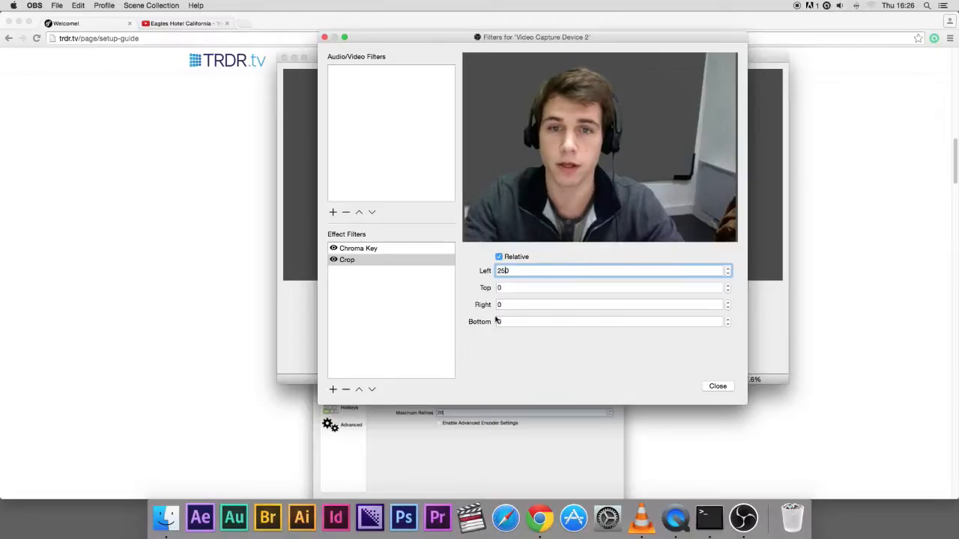
# Set the crop's right value to 160
pyautogui.click(508, 305)
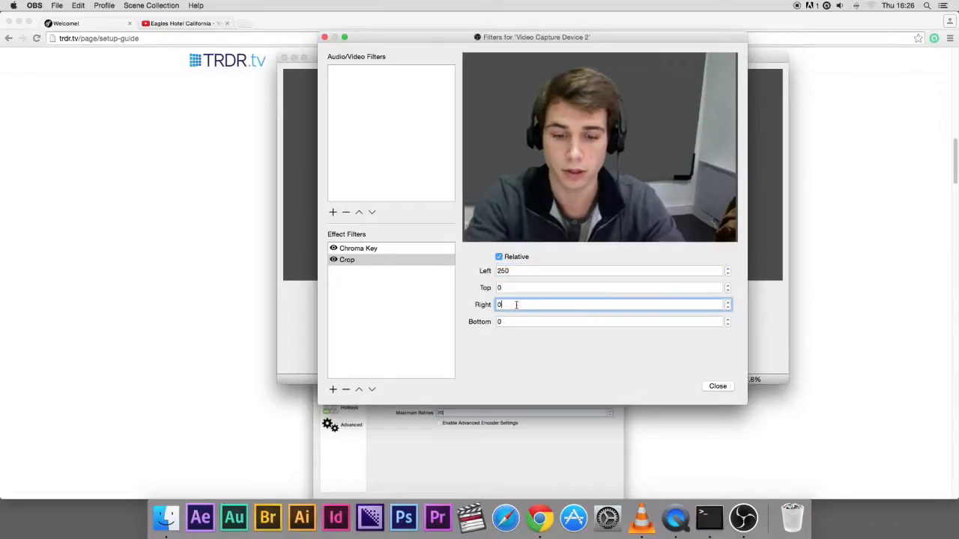
pyautogui.write('120')
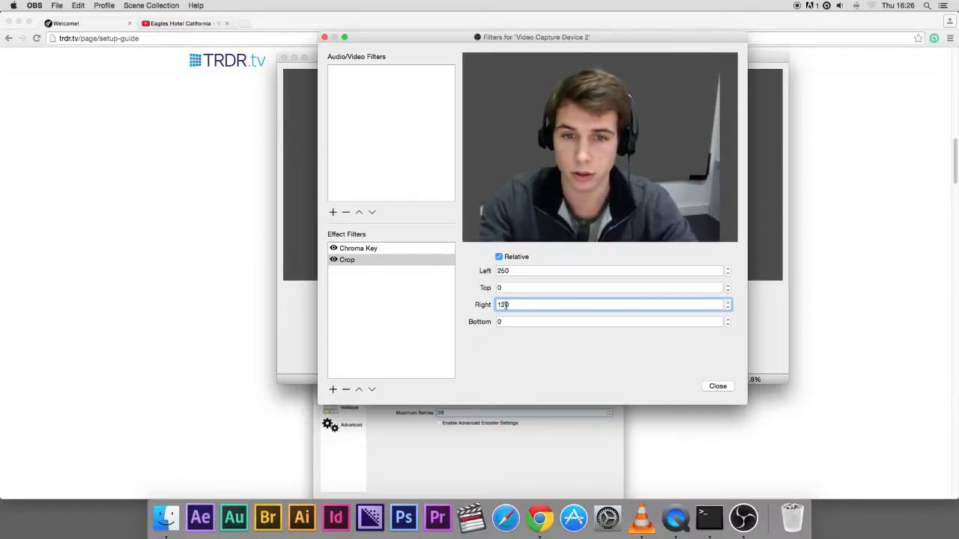
pyautogui.press('BackSpace')
pyautogui.press('BackSpace')
pyautogui.write('50')
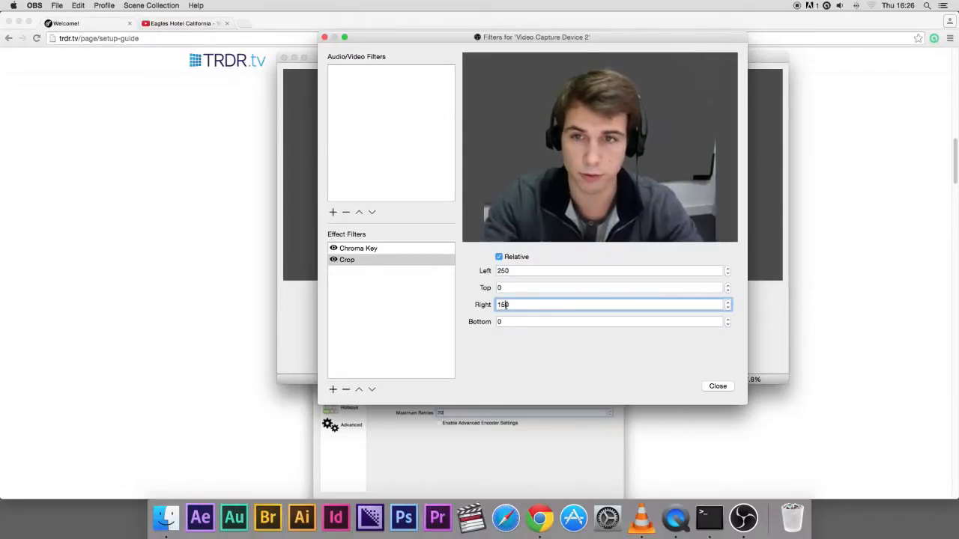
pyautogui.press('BackSpace')
pyautogui.press('BackSpace')
pyautogui.write('60')
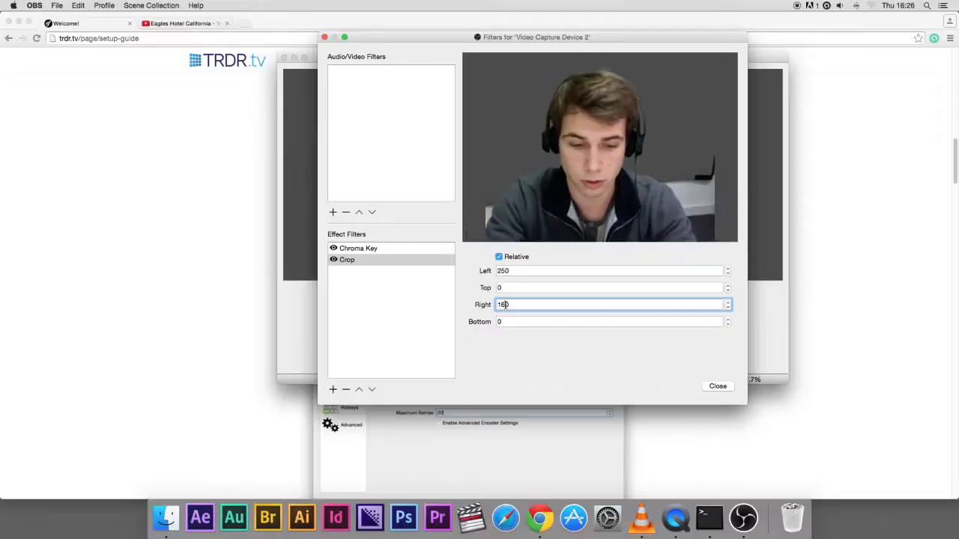
# Set the crop's bottom value to 240 and confirm it
pyautogui.click(504, 322)
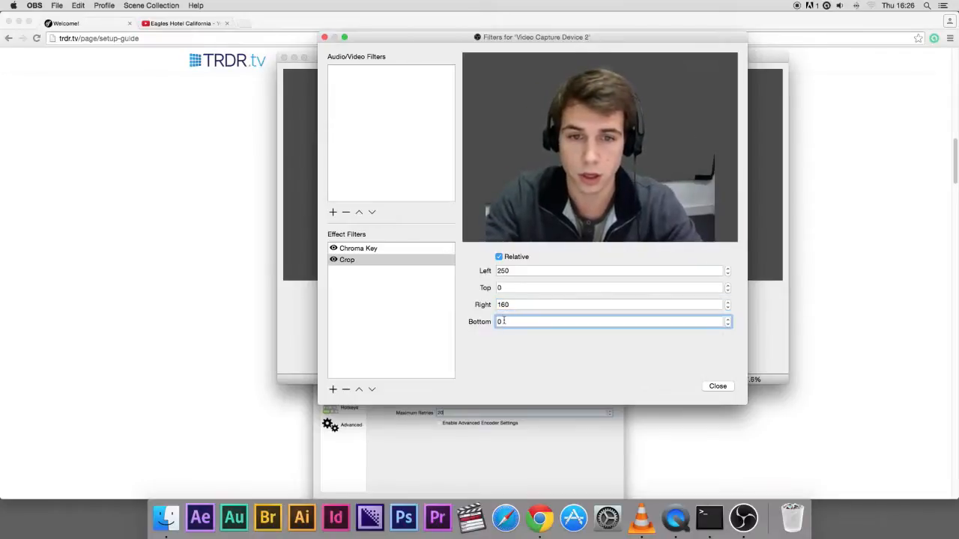
pyautogui.press('BackSpace')
pyautogui.write('26')
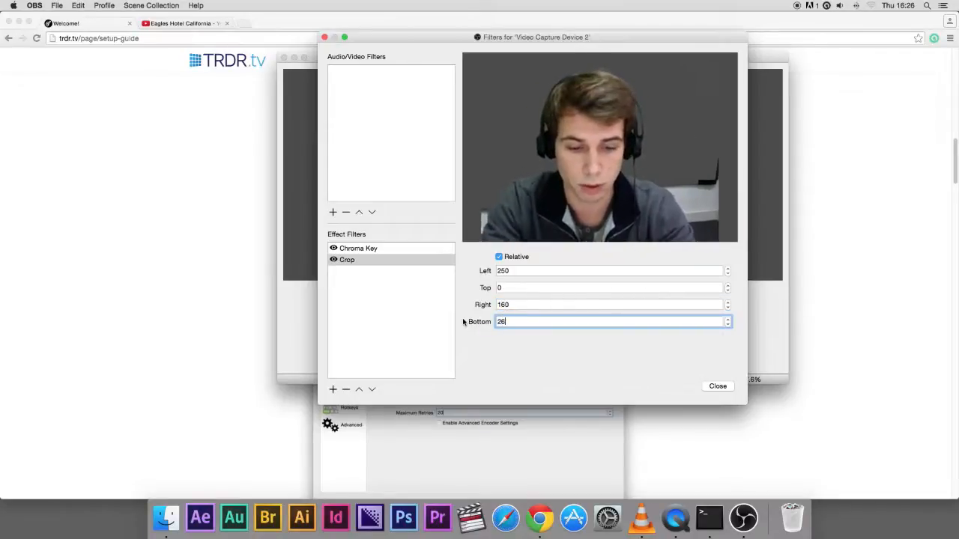
pyautogui.write('0')
pyautogui.press('BackSpace')
pyautogui.press('BackSpace')
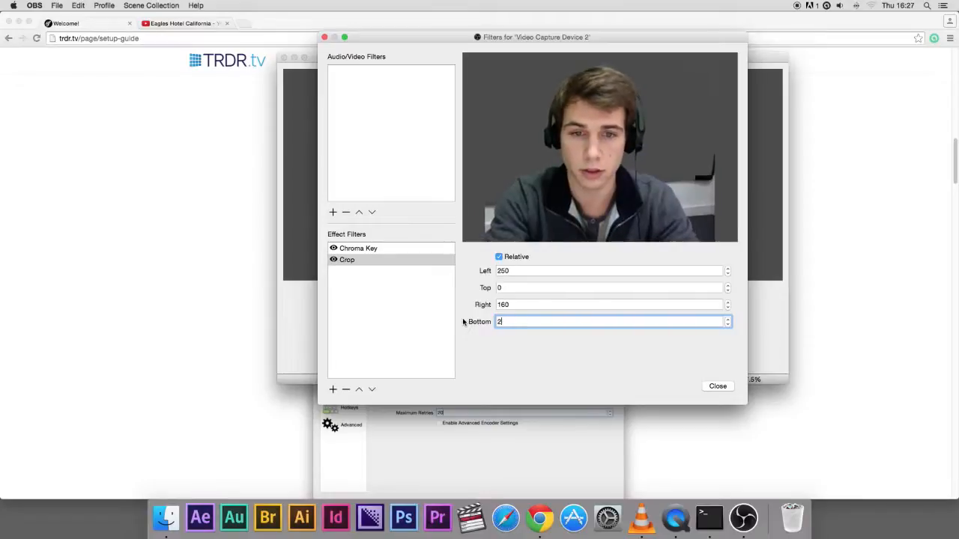
pyautogui.write('40')
pyautogui.press('Return')
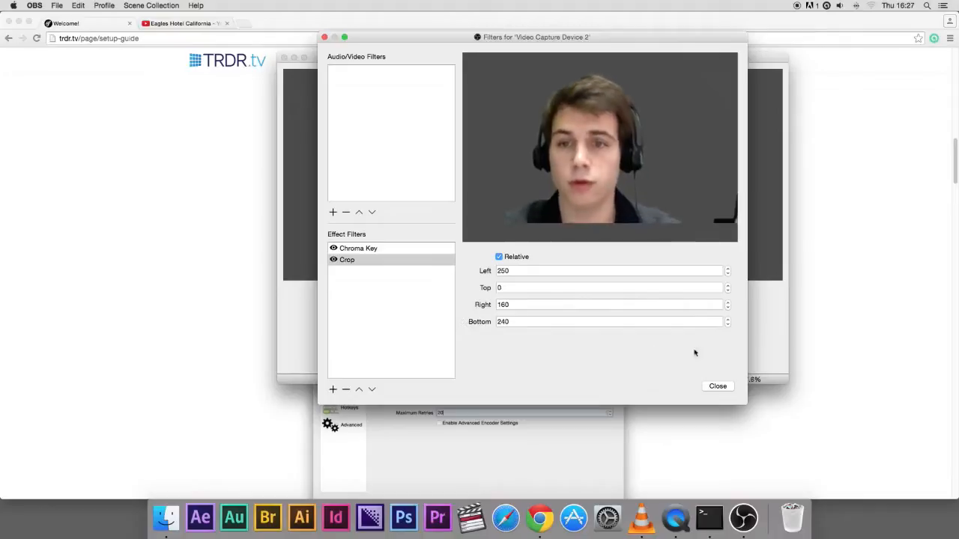
# Close the filters window and reposition the cropped webcam source toward the lower right of the preview
pyautogui.click(719, 387)
pyautogui.moveTo(541, 193); pyautogui.dragTo(590, 203)
pyautogui.moveTo(478, 153); pyautogui.dragTo(437, 129)
pyautogui.moveTo(544, 170); pyautogui.dragTo(633, 206)
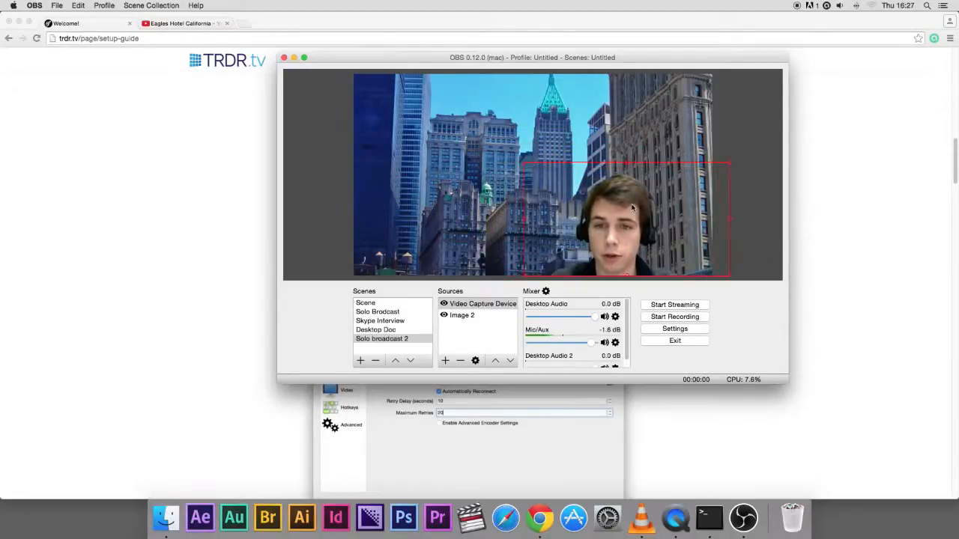
pyautogui.click(748, 148)
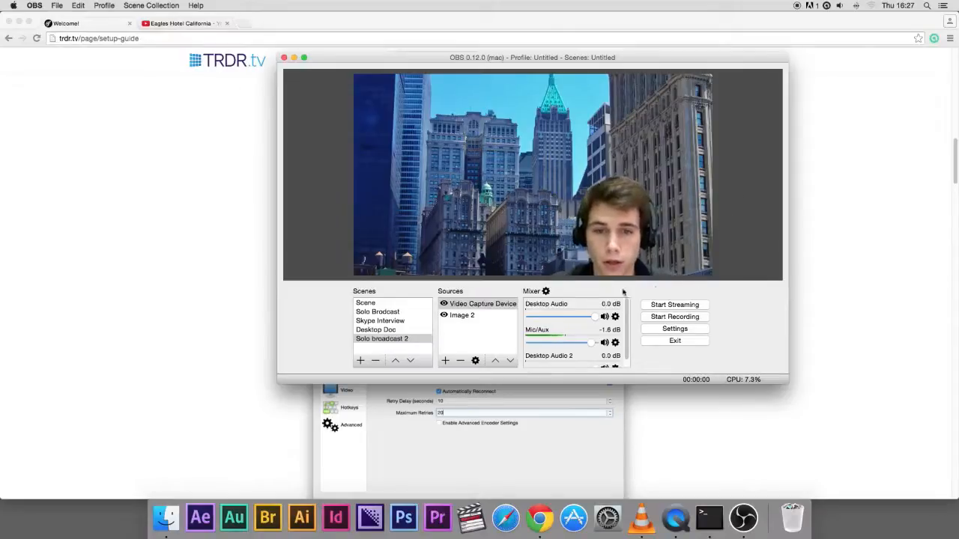
# Try moving the image source above the webcam in the source order, then move it back below
pyautogui.click(467, 316)
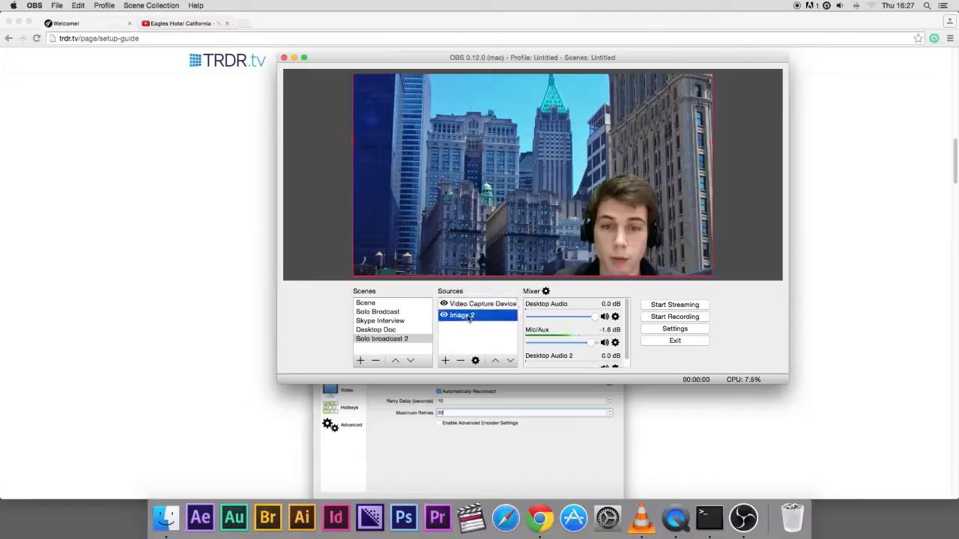
pyautogui.click(474, 306)
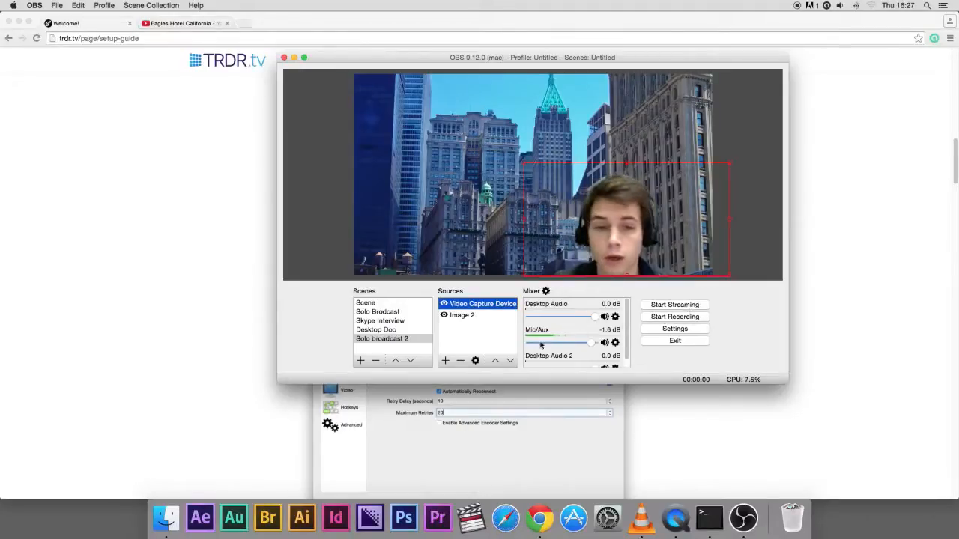
pyautogui.click(466, 316)
pyautogui.click(470, 306)
pyautogui.click(466, 316)
pyautogui.click(470, 305)
pyautogui.click(467, 317)
pyautogui.click(472, 303)
pyautogui.click(466, 316)
pyautogui.click(471, 304)
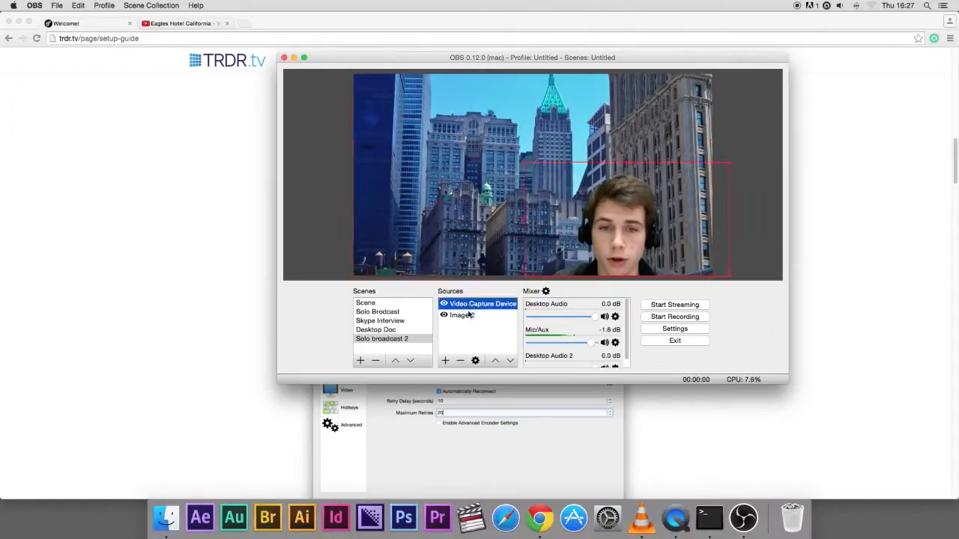
pyautogui.click(469, 317)
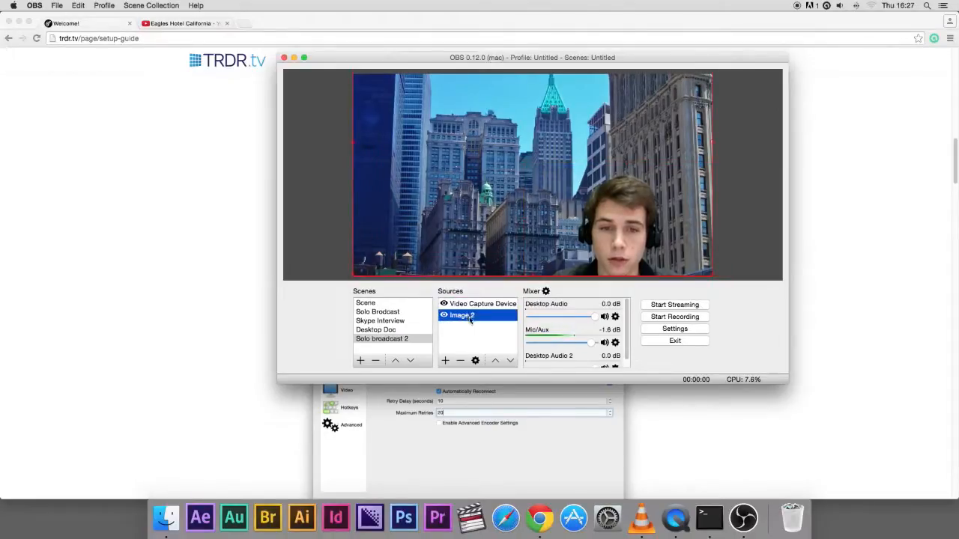
pyautogui.click(495, 360)
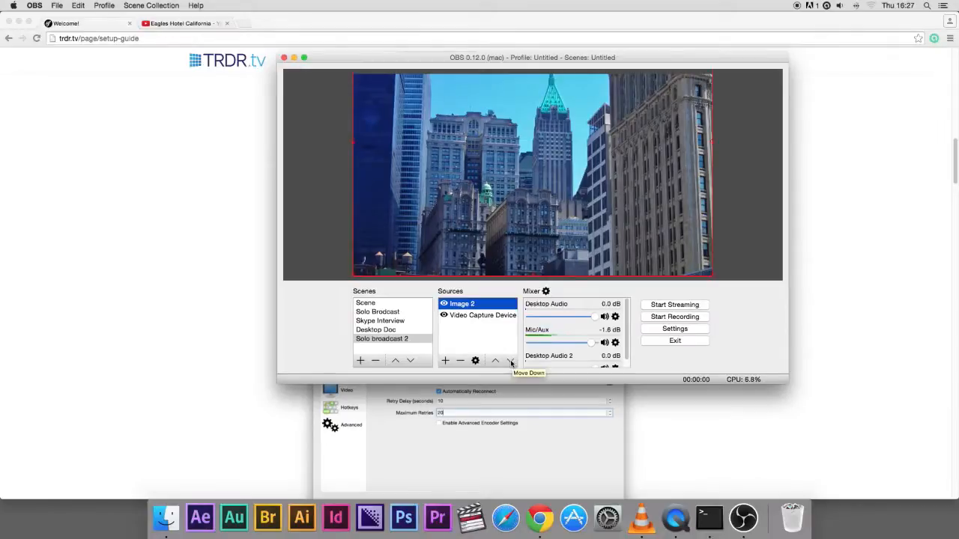
pyautogui.click(511, 361)
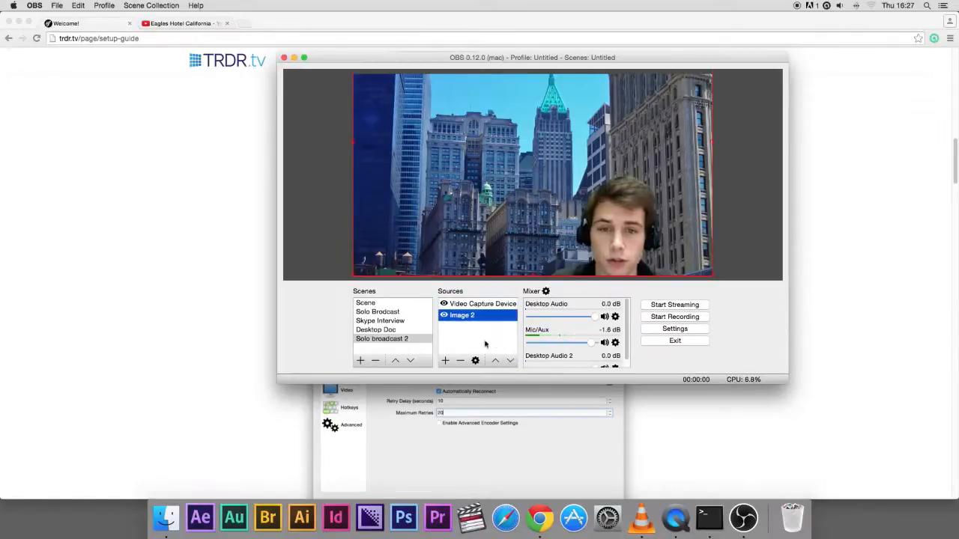
# Add an Audio Input Capture source that uses the Built-in Microphone device
pyautogui.click(483, 305)
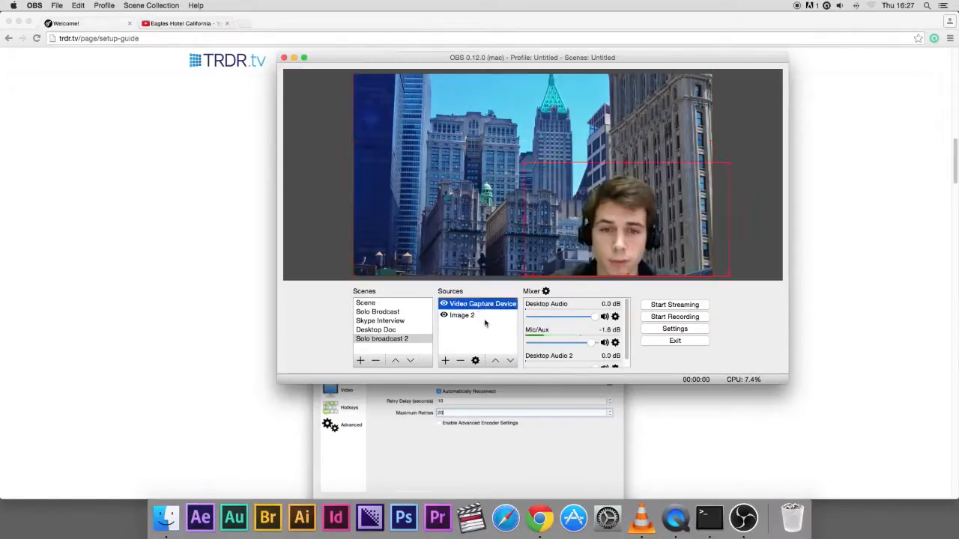
pyautogui.click(445, 361)
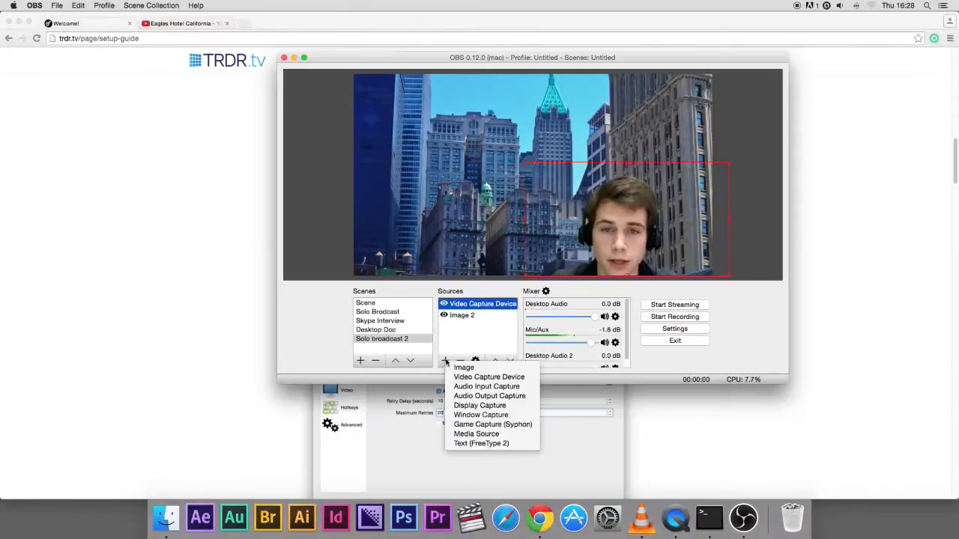
pyautogui.click(485, 386)
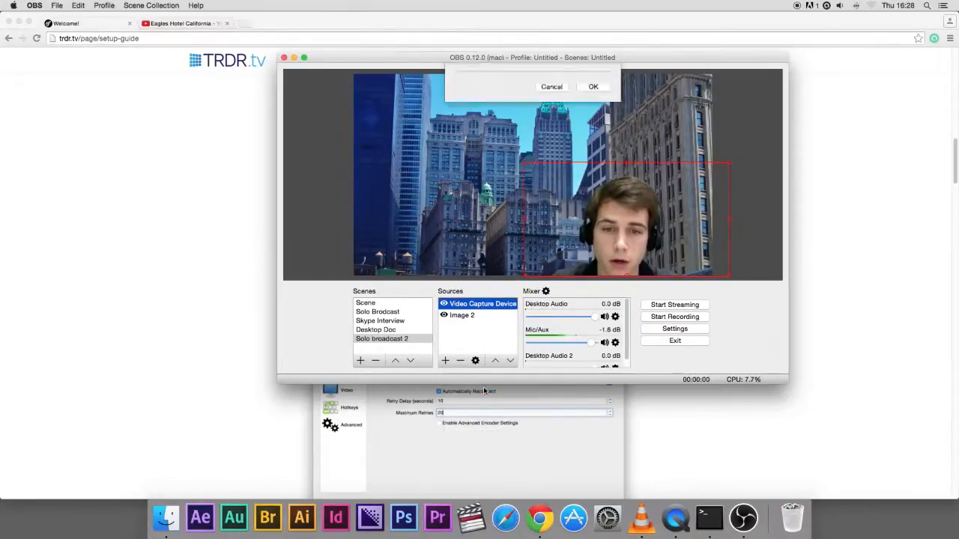
pyautogui.click(591, 203)
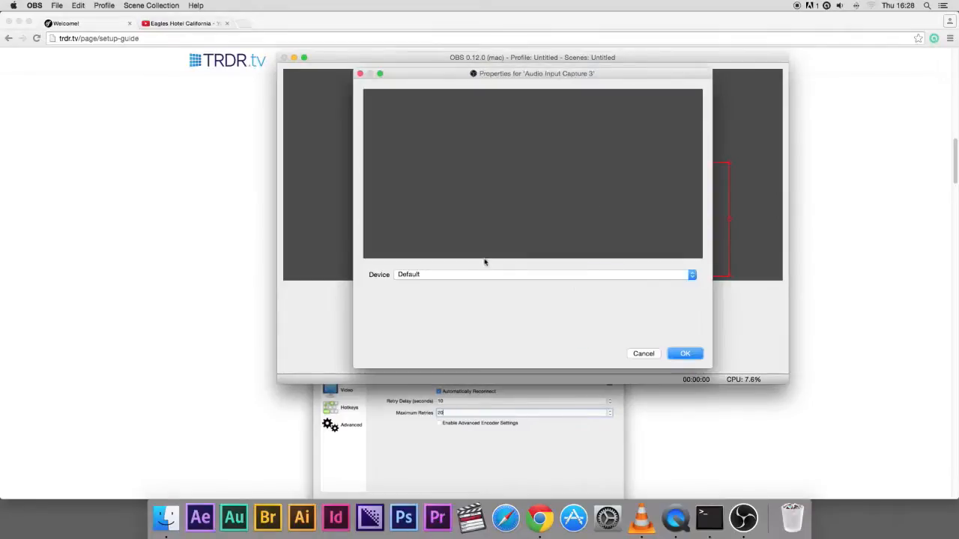
pyautogui.click(444, 276)
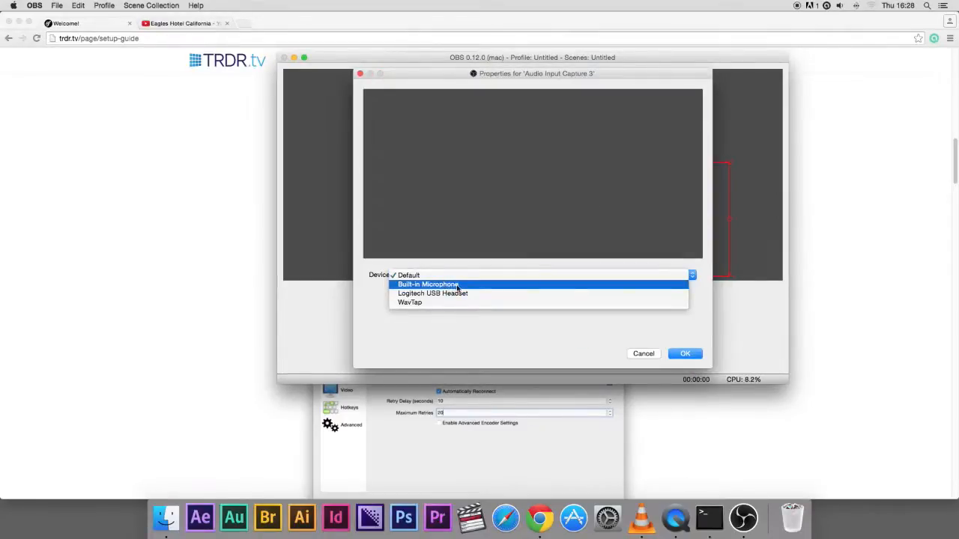
pyautogui.click(458, 288)
pyautogui.click(684, 353)
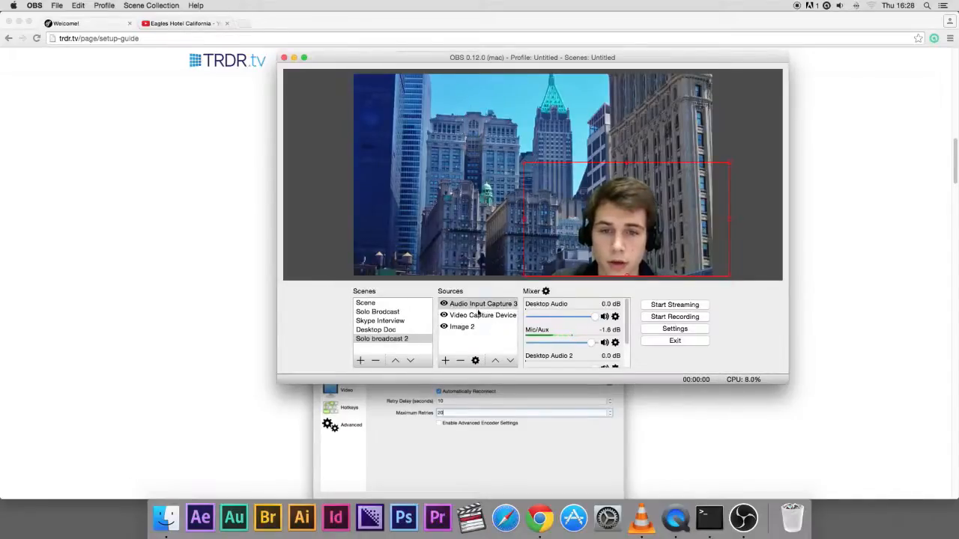
# Start streaming and open the TRDR.tv home page to watch the live broadcast
pyautogui.click(678, 305)
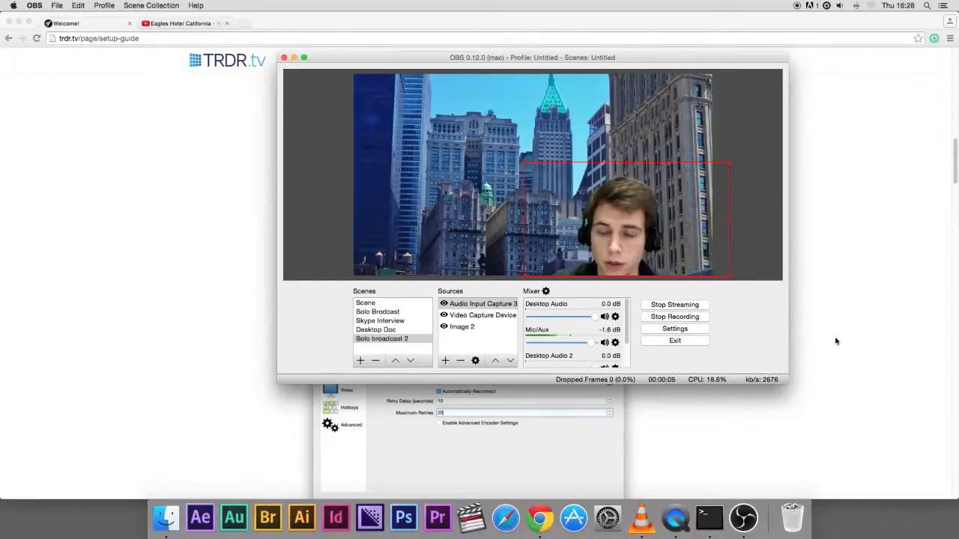
pyautogui.click(780, 340)
pyautogui.scroll(15, 277, 180)
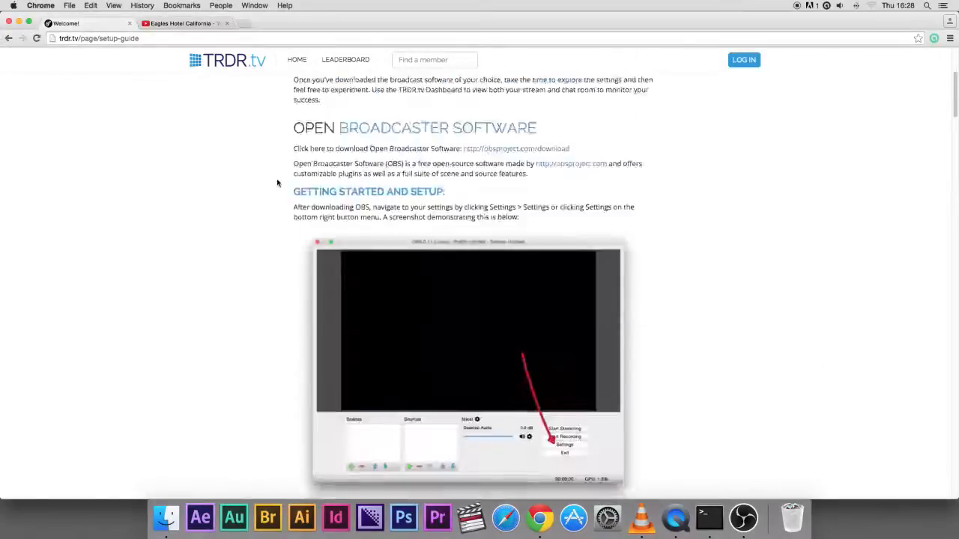
pyautogui.click(293, 60)
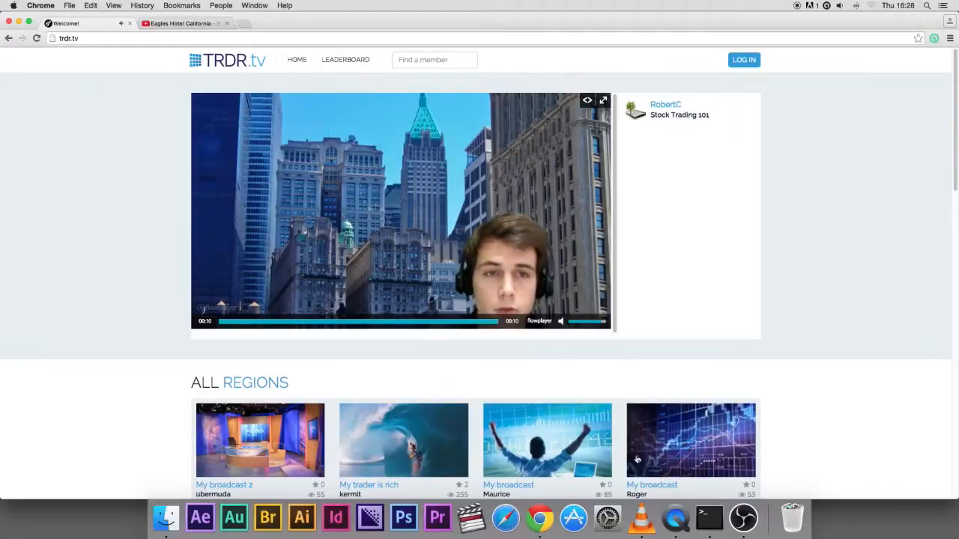
# Stop streaming in OBS and return to the browser
pyautogui.click(743, 517)
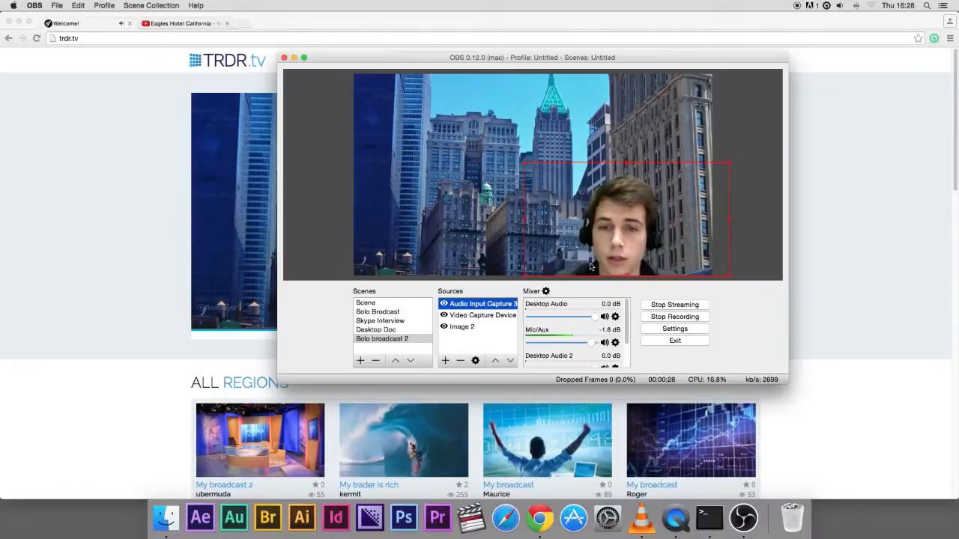
pyautogui.click(675, 305)
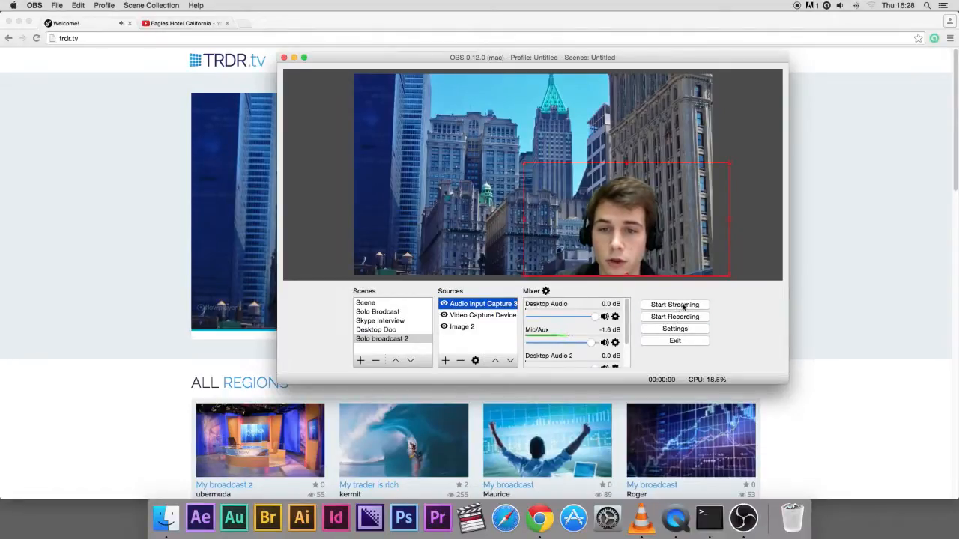
pyautogui.click(848, 340)
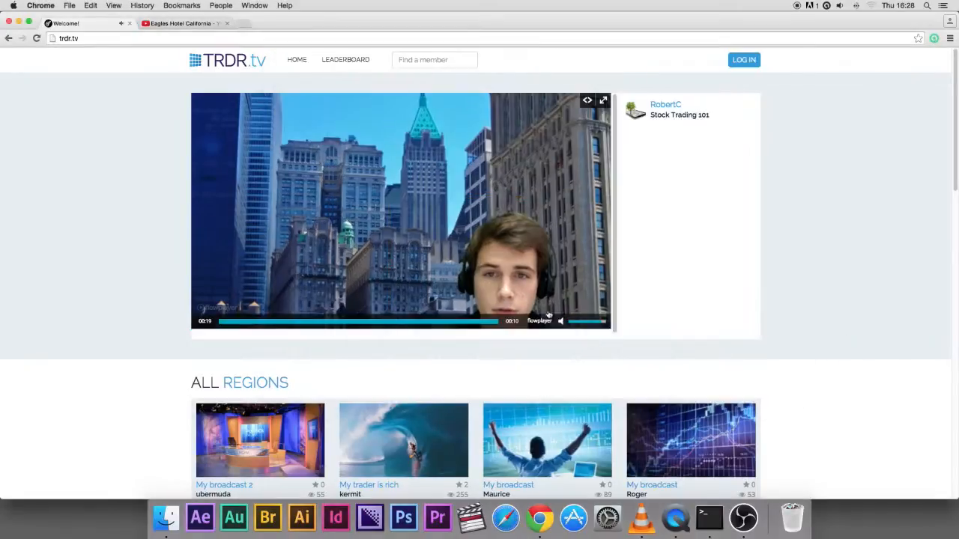
# Add an Audio Output Capture source that uses the WavTap device
pyautogui.click(743, 518)
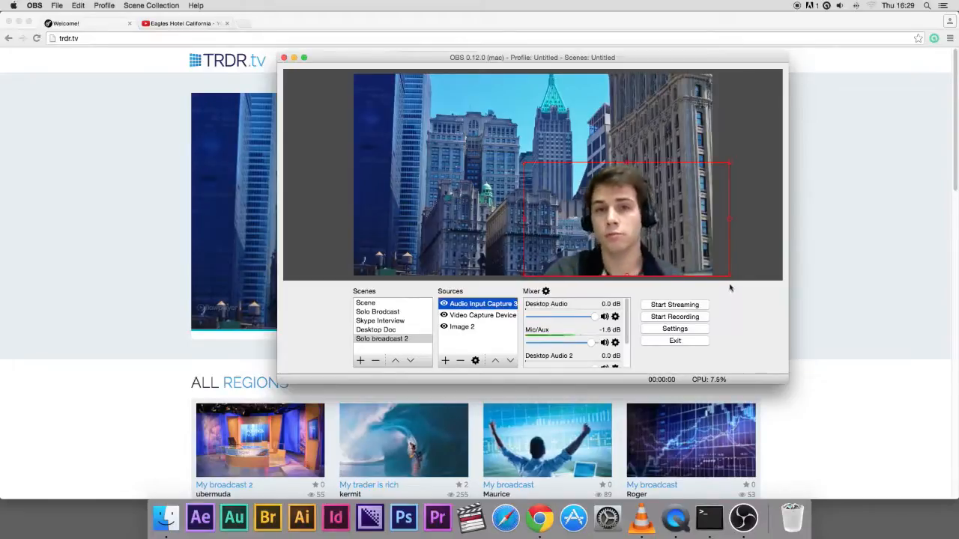
pyautogui.click(445, 361)
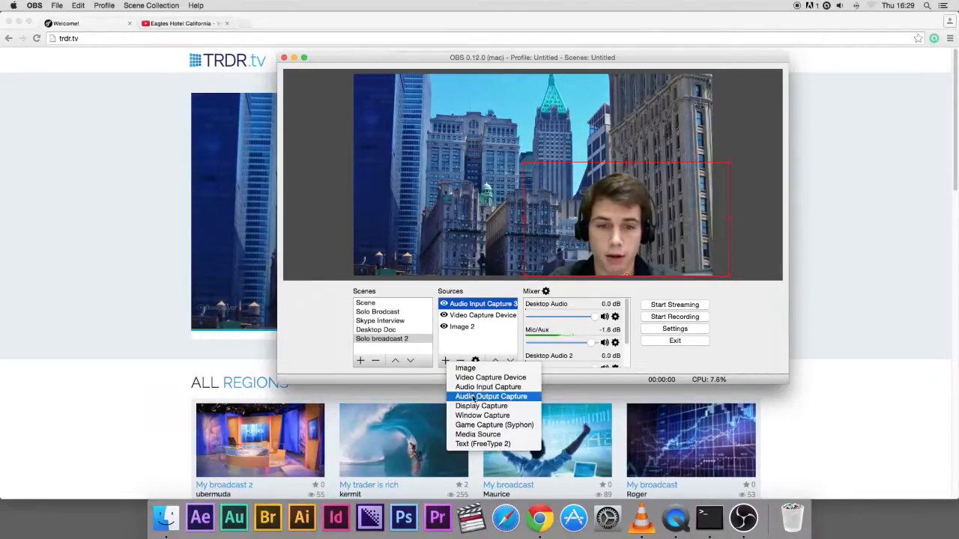
pyautogui.click(474, 396)
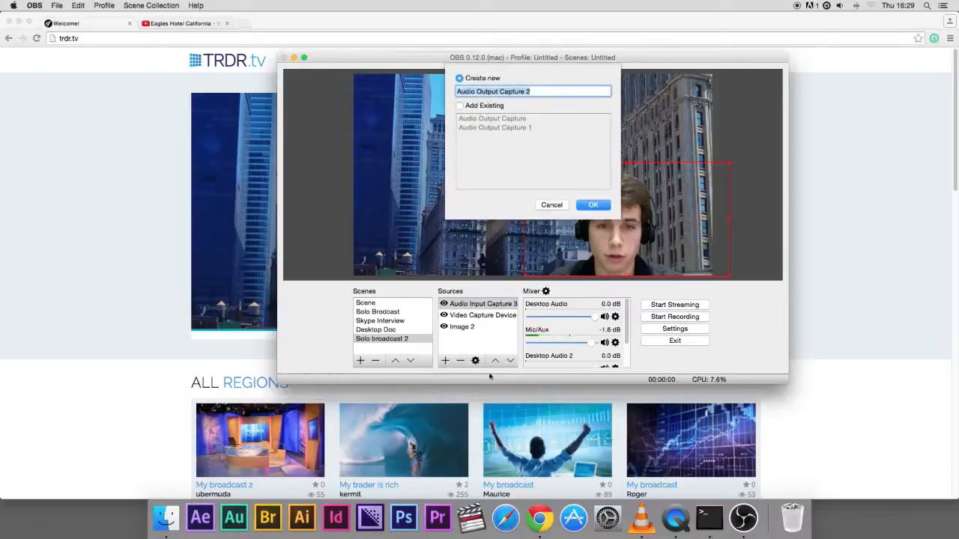
pyautogui.click(602, 204)
pyautogui.click(471, 276)
pyautogui.click(472, 286)
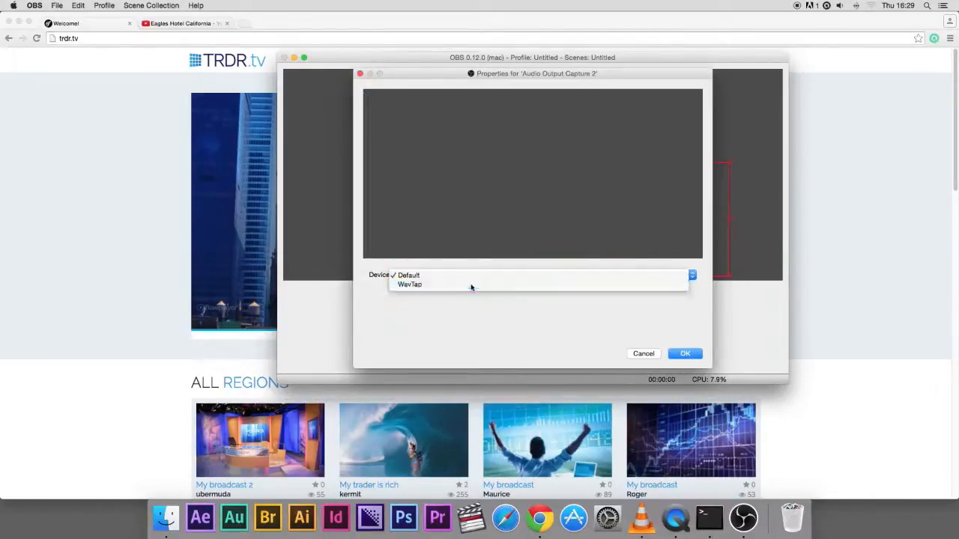
pyautogui.click(684, 353)
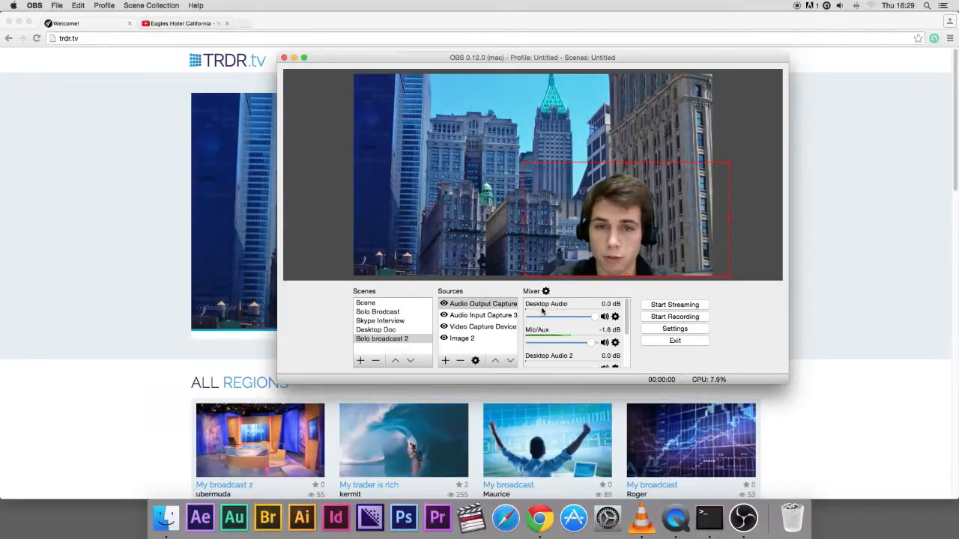
# Pause the site's embedded video and switch to the Eagles Hotel California YouTube tab
pyautogui.click(157, 140)
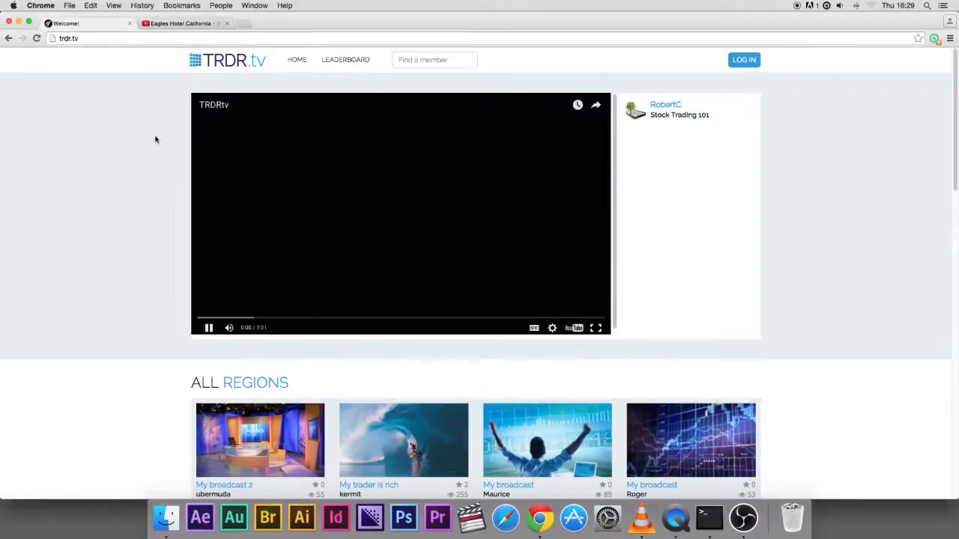
pyautogui.click(210, 327)
pyautogui.click(210, 22)
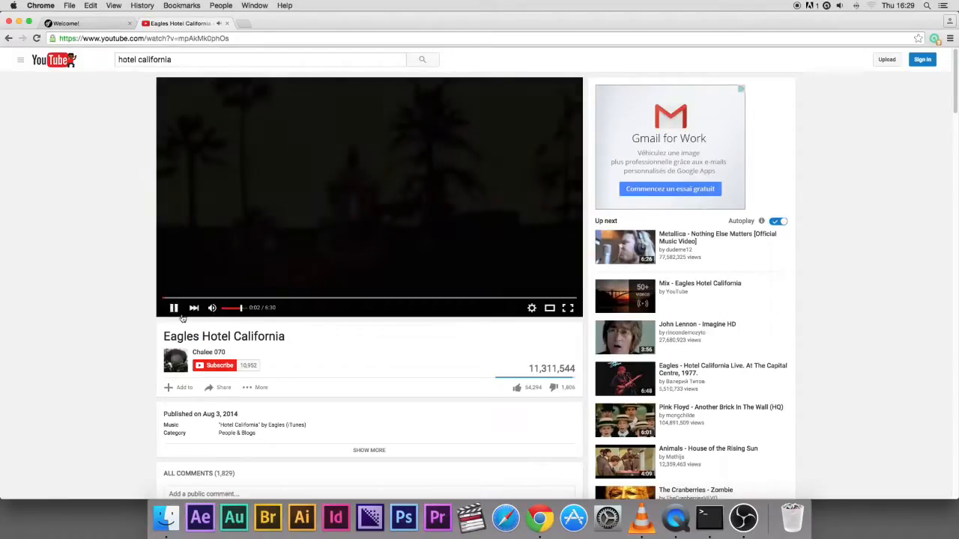
# Open Audio MIDI Setup by searching for it in Spotlight
pyautogui.click(741, 518)
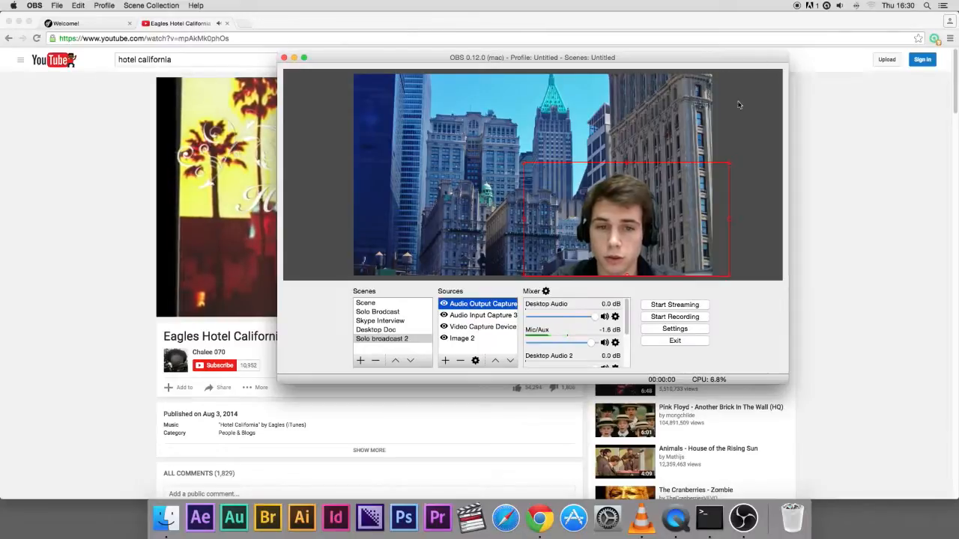
pyautogui.click(926, 5)
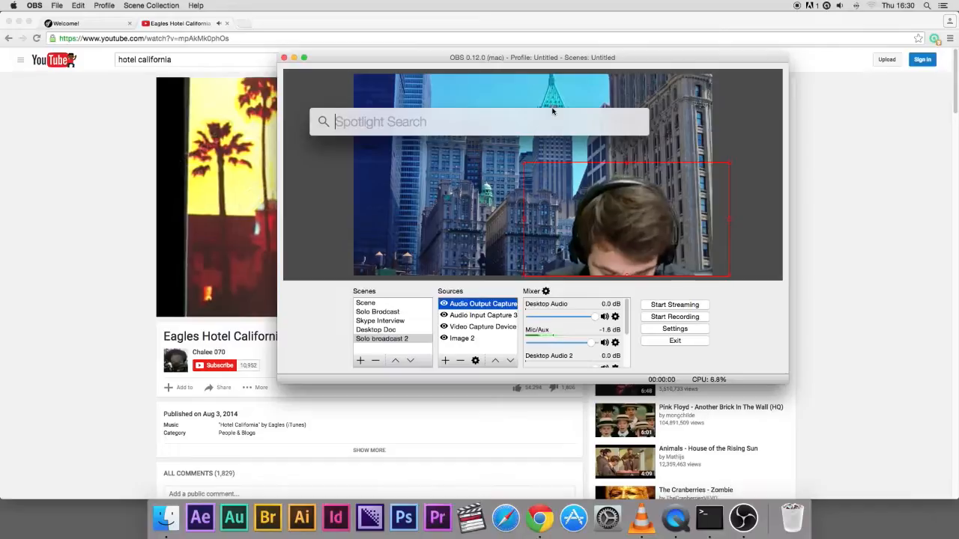
pyautogui.write('udio')
pyautogui.press('BackSpace')
pyautogui.press('BackSpace')
pyautogui.press('BackSpace')
pyautogui.press('BackSpace')
pyautogui.press('BackSpace')
pyautogui.write('audio Midi')
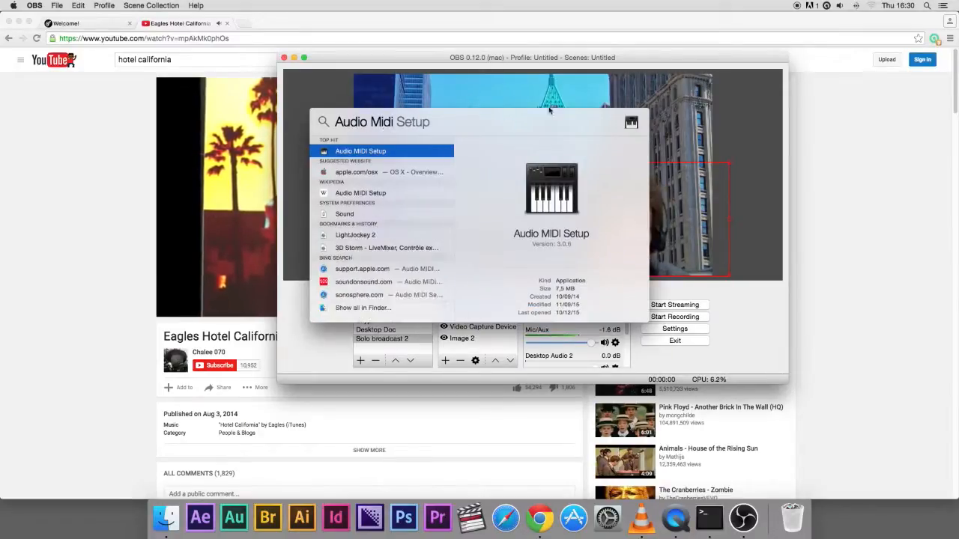
pyautogui.click(368, 152)
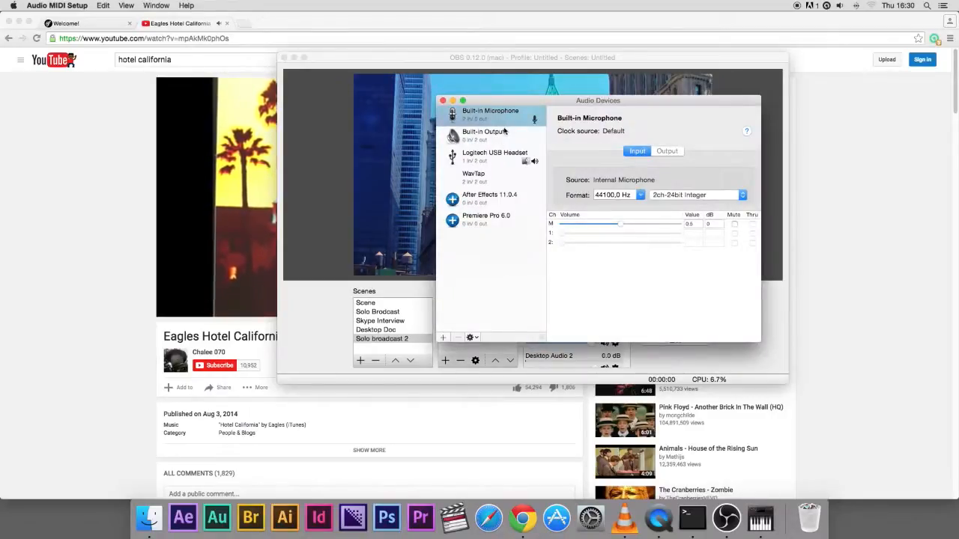
# Create a Multi-Output Device that uses the Logitech USB Headset and WavTap, with drift correction on WavTap
pyautogui.click(445, 339)
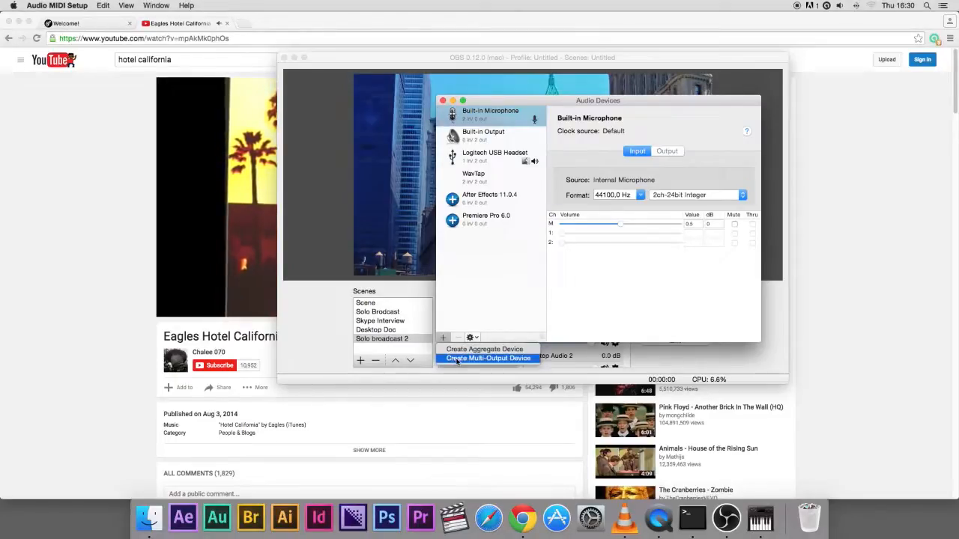
pyautogui.click(459, 360)
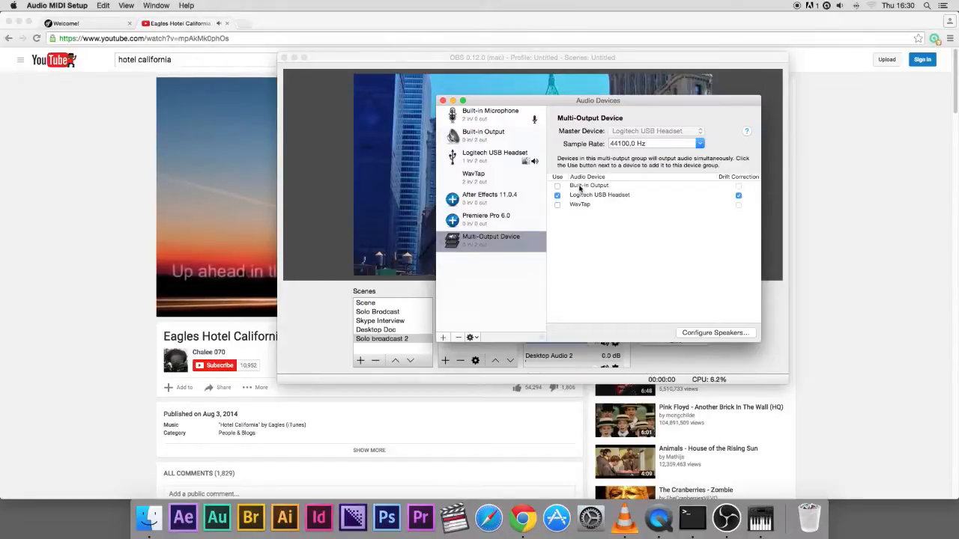
pyautogui.click(227, 271)
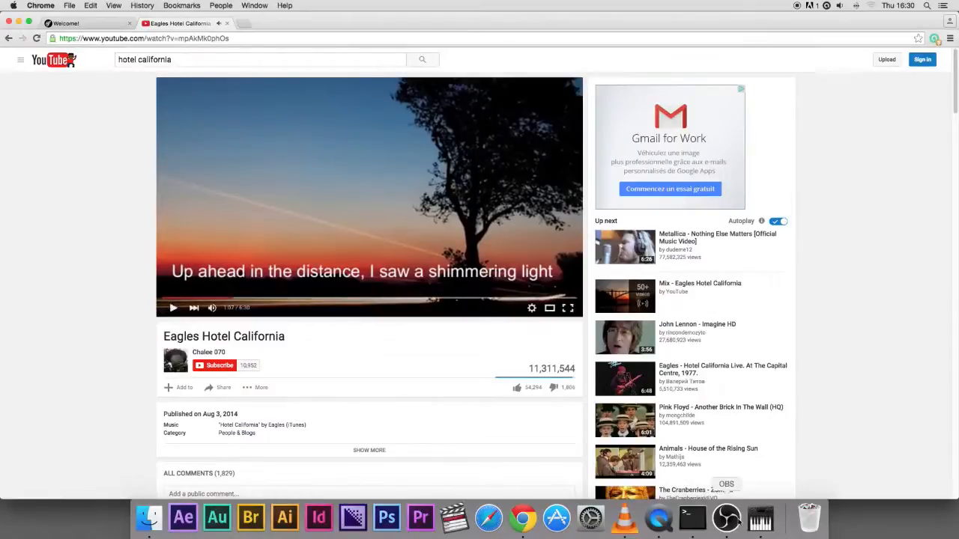
pyautogui.click(761, 517)
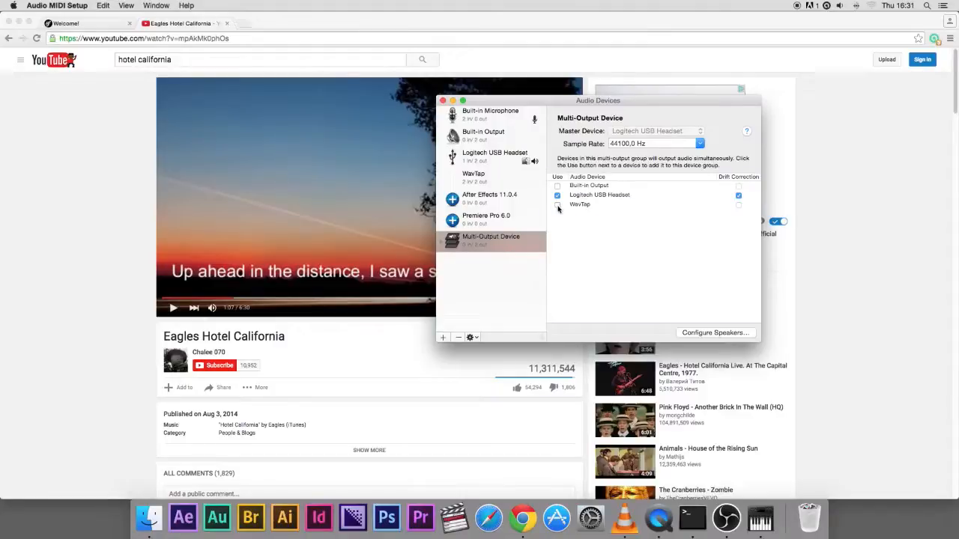
pyautogui.click(558, 206)
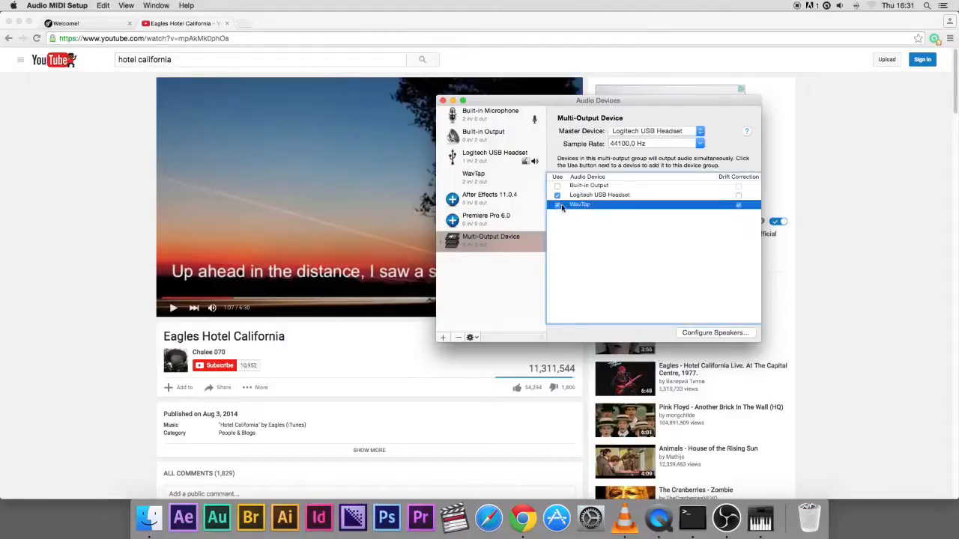
pyautogui.click(739, 195)
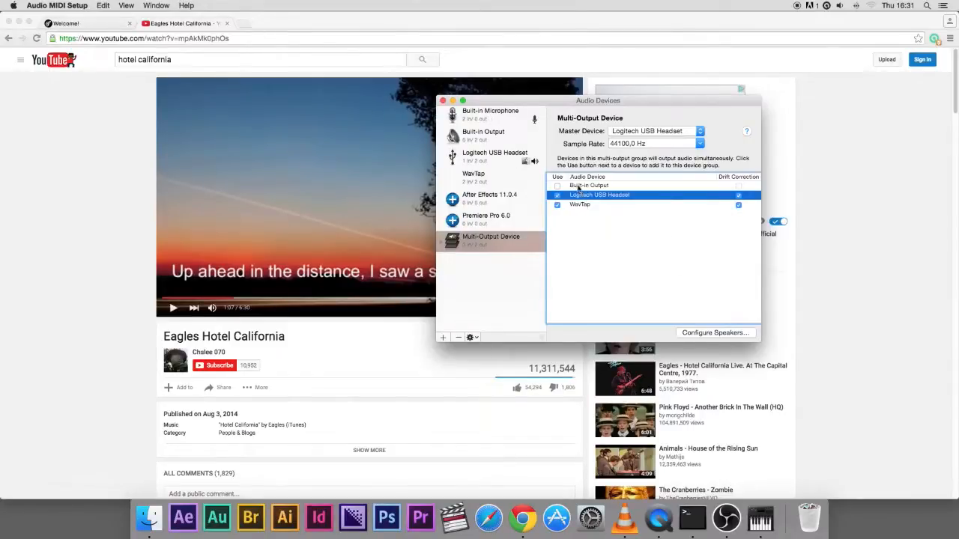
pyautogui.click(443, 101)
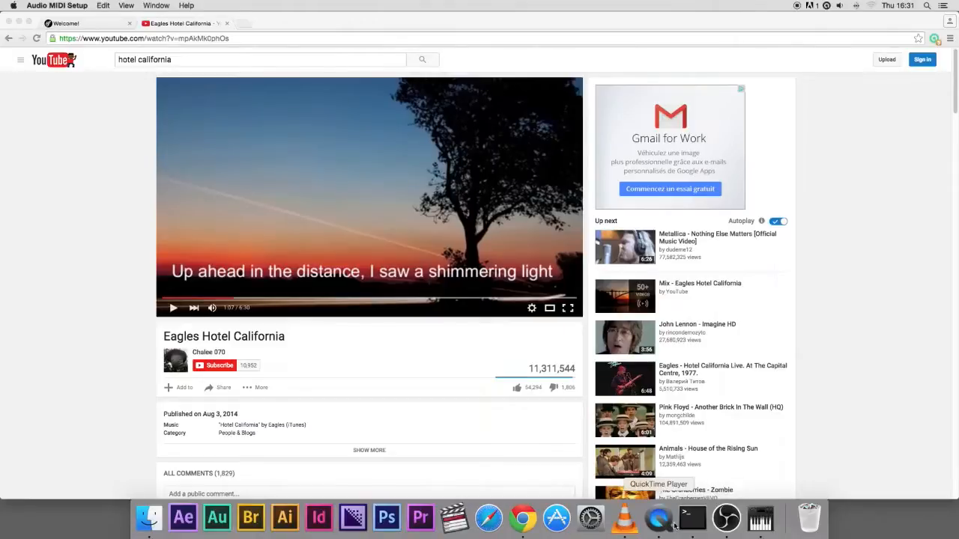
# Set the system sound output to the Multi-Output Device in Sound preferences
pyautogui.click(600, 523)
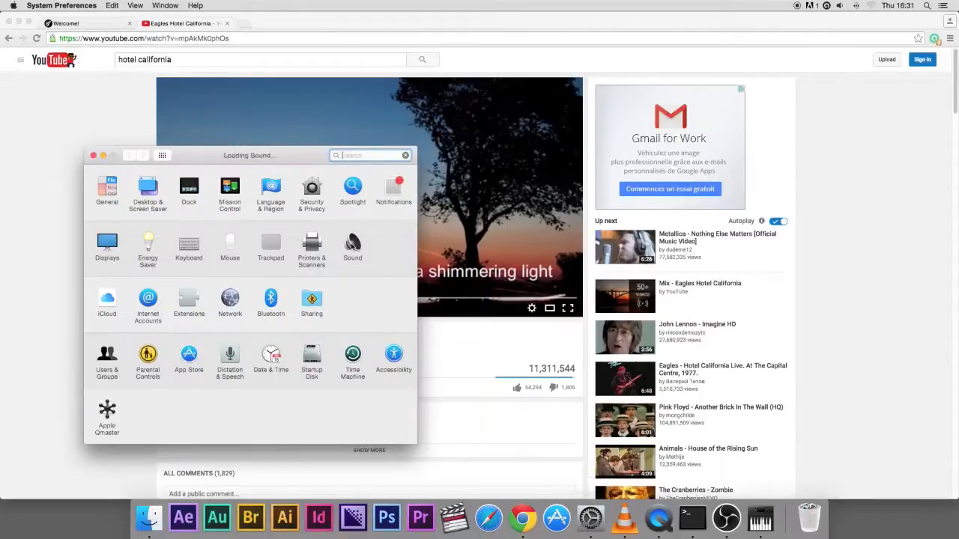
pyautogui.click(352, 243)
pyautogui.click(149, 240)
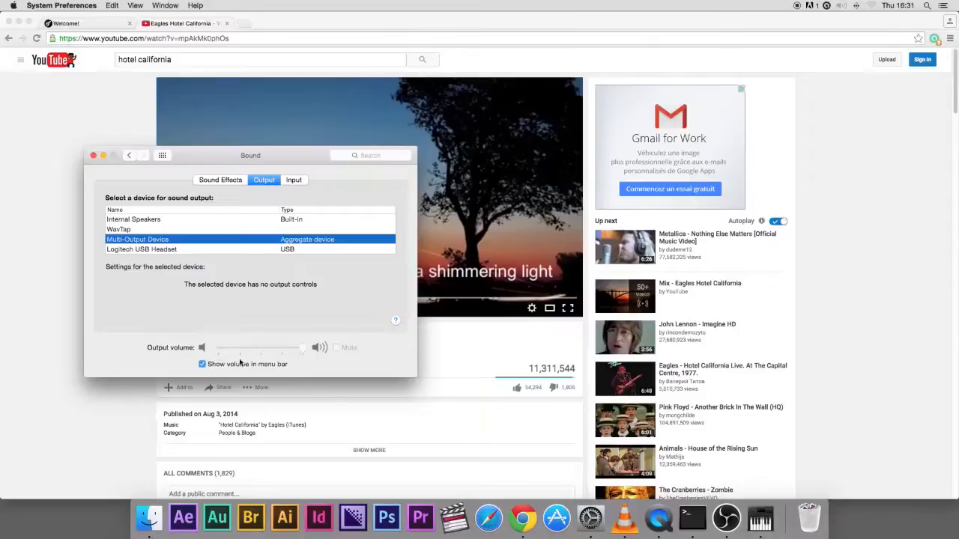
pyautogui.click(205, 365)
pyautogui.click(203, 366)
pyautogui.click(93, 155)
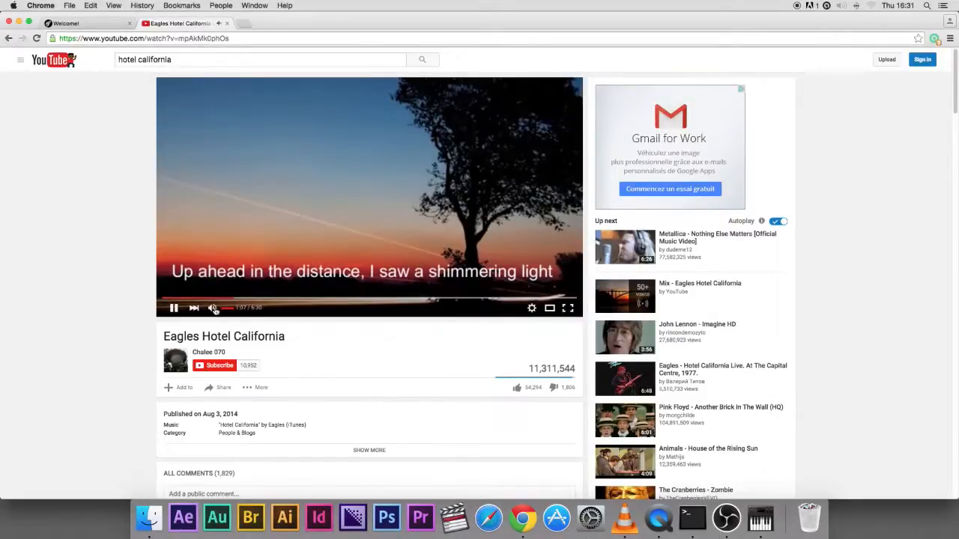
# Resume the Hotel California video and start streaming in OBS
pyautogui.click(233, 308)
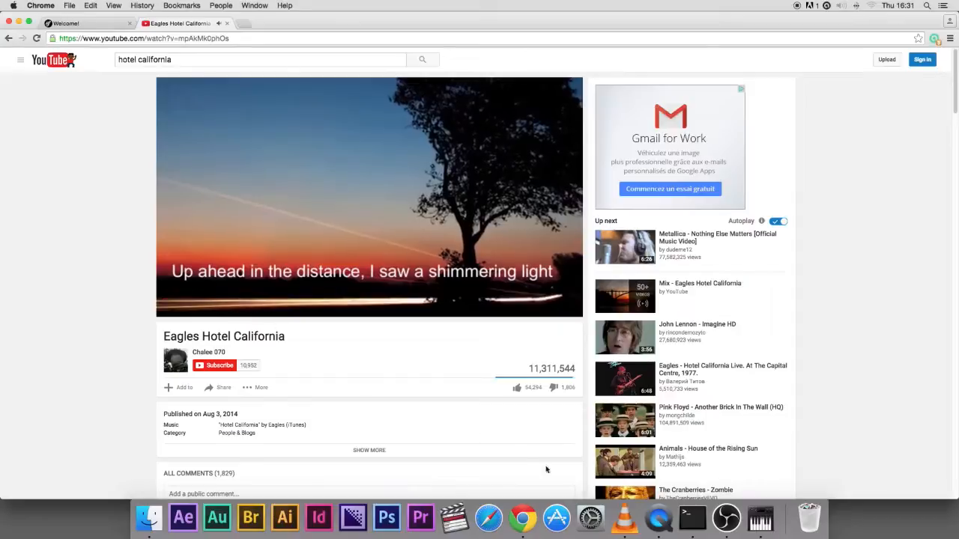
pyautogui.click(726, 519)
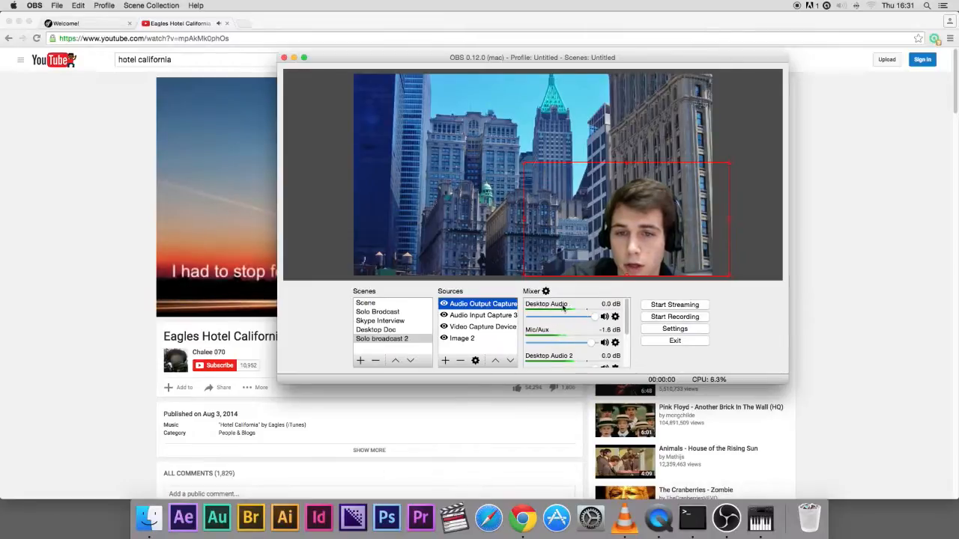
pyautogui.click(679, 308)
pyautogui.click(866, 304)
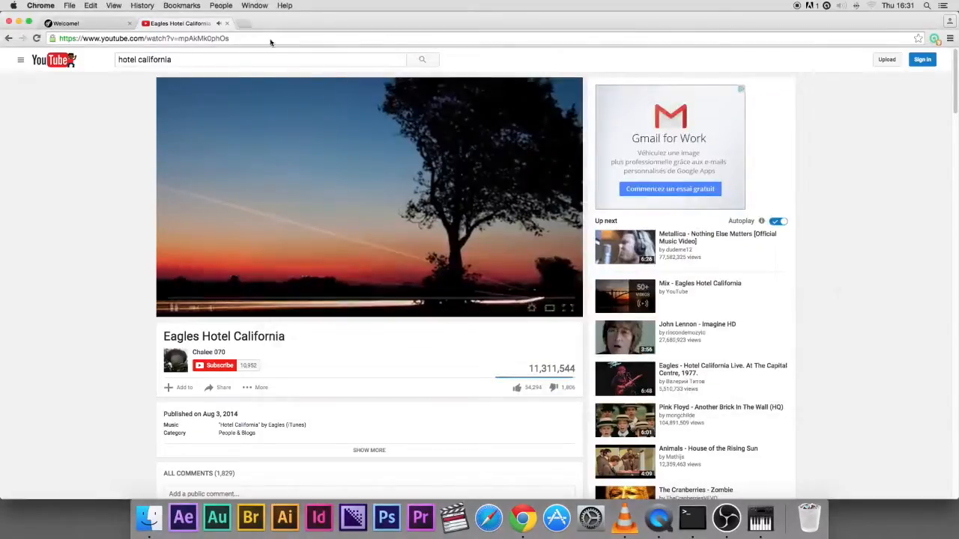
# Watch the live broadcast on the TRDR.tv tab, checking the YouTube tab in between
pyautogui.click(98, 24)
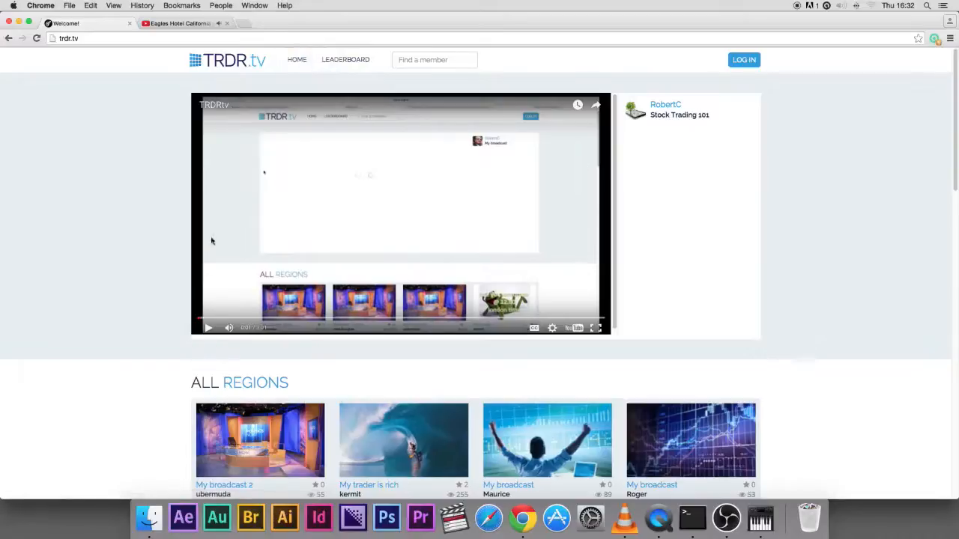
pyautogui.click(218, 64)
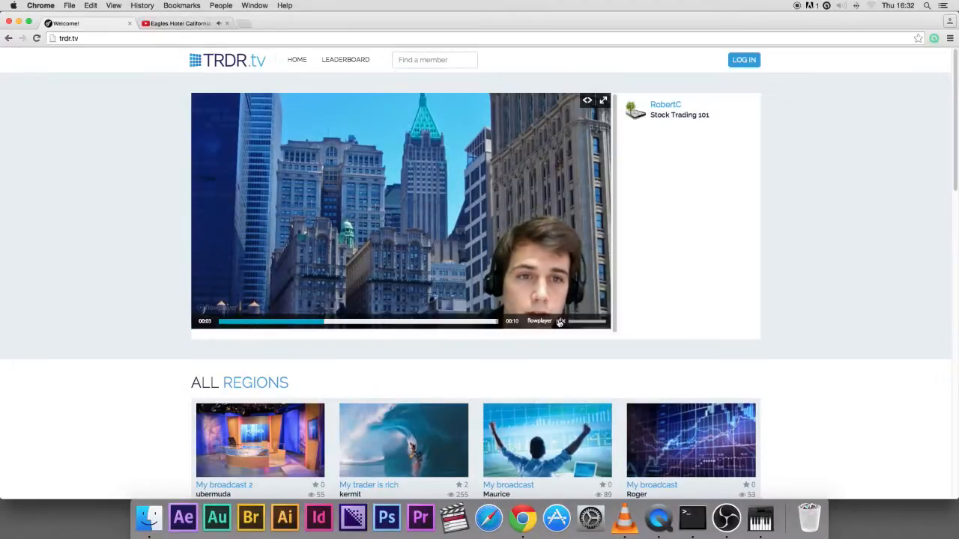
pyautogui.click(192, 24)
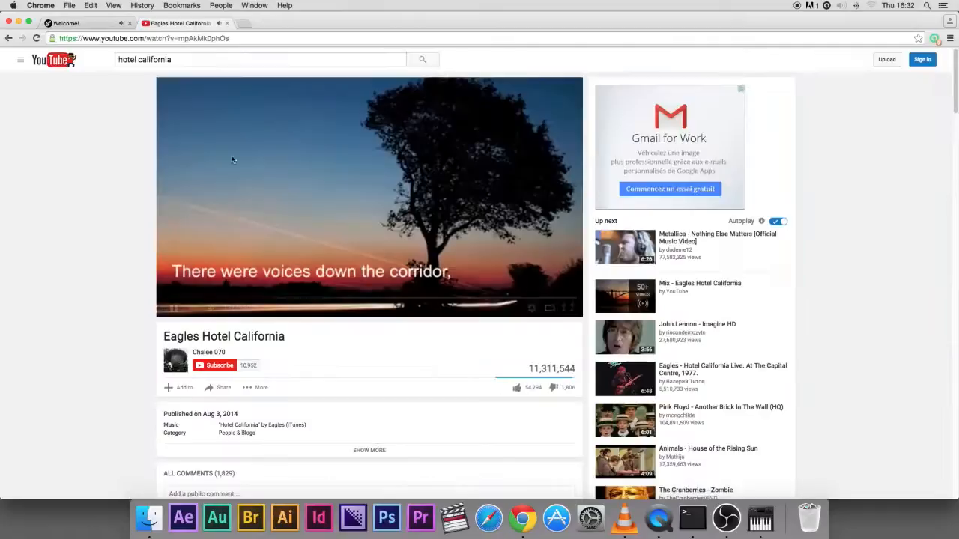
pyautogui.click(267, 218)
pyautogui.click(98, 25)
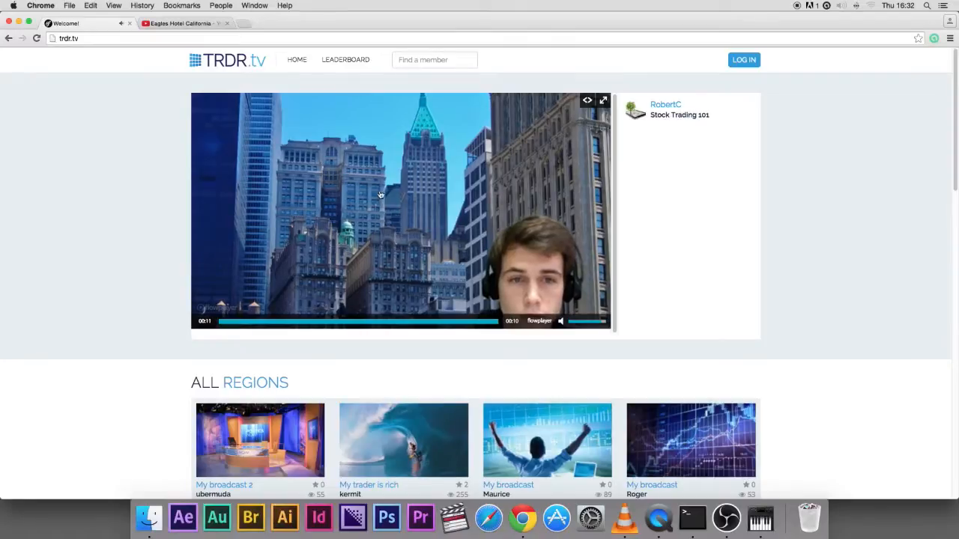
# Stop the OBS stream and go back to the browser
pyautogui.click(726, 523)
pyautogui.click(678, 305)
pyautogui.click(853, 360)
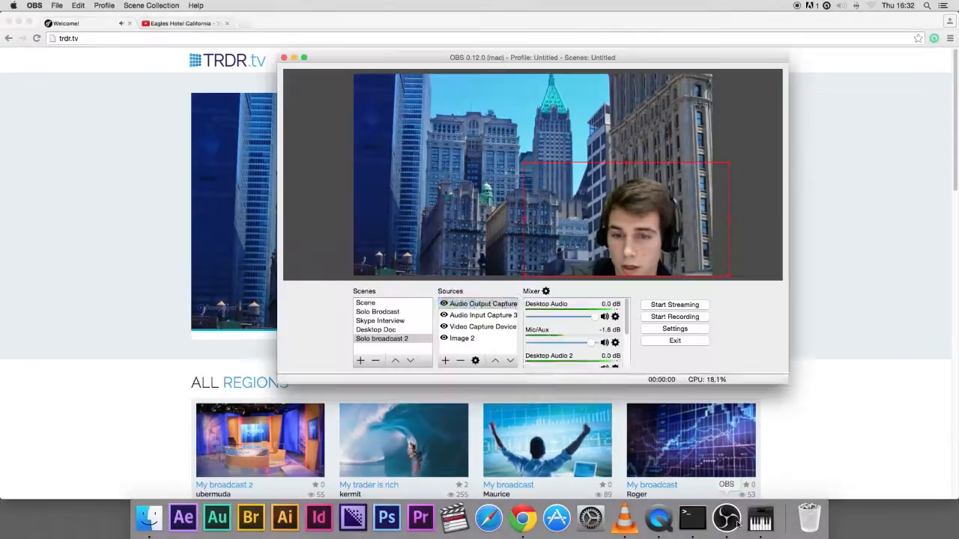
# Inspect the Audio Output Capture and Audio Input Capture sources in the OBS source list
pyautogui.click(726, 518)
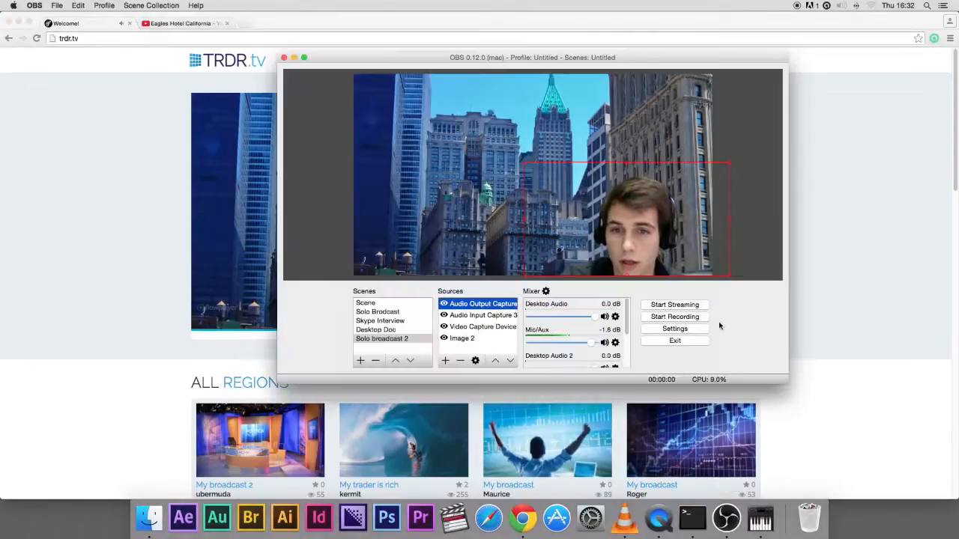
pyautogui.click(467, 315)
pyautogui.click(471, 305)
pyautogui.click(470, 316)
pyautogui.click(469, 306)
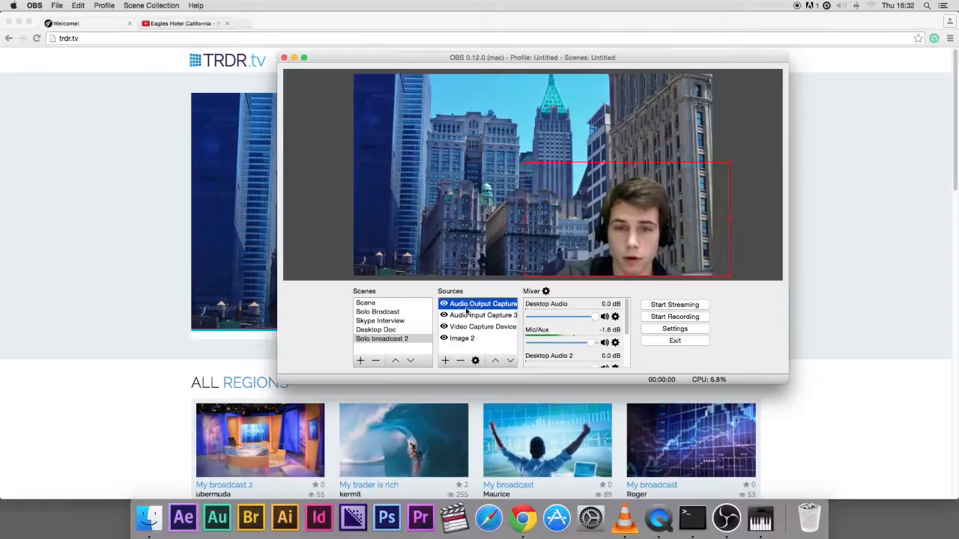
# Add a Window Capture source of the Chrome Welcome! window and scale it down into the upper-left corner
pyautogui.click(446, 361)
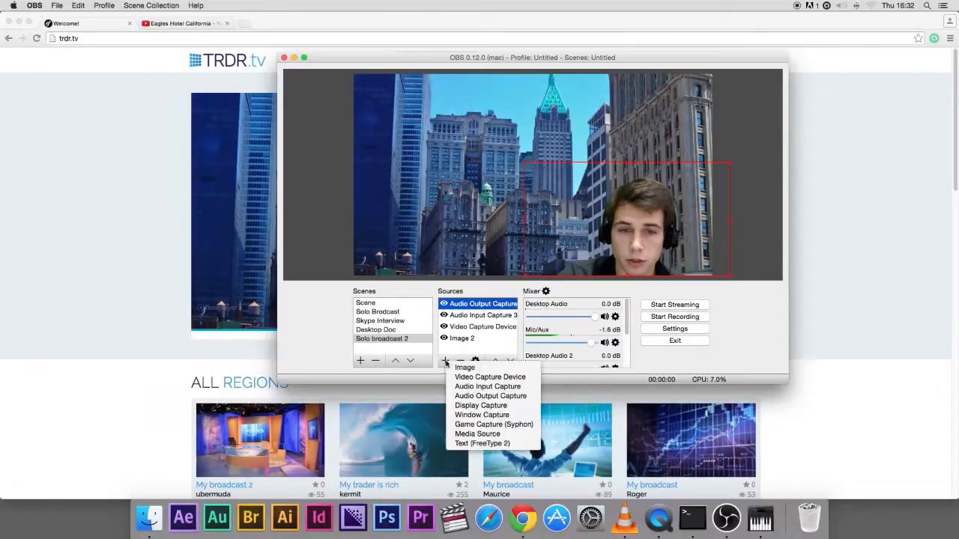
pyautogui.click(483, 415)
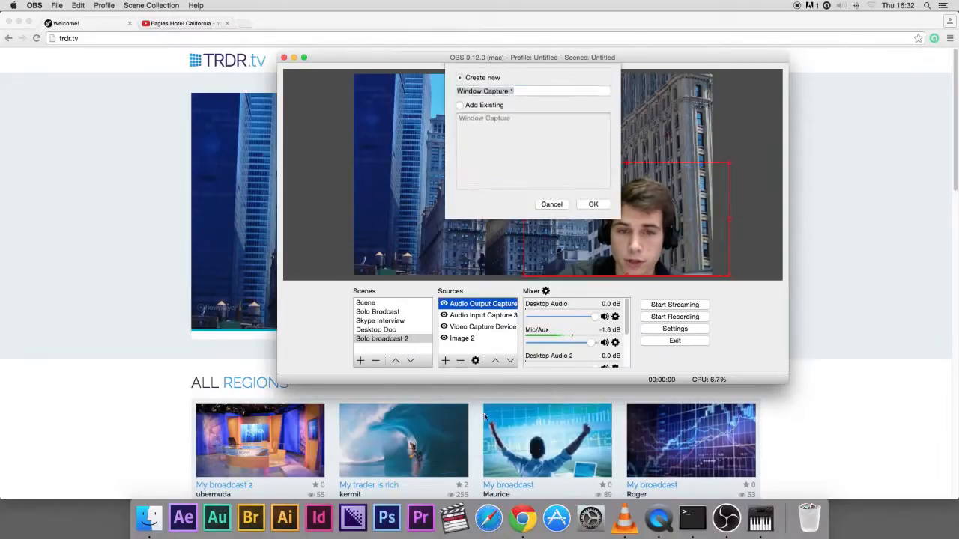
pyautogui.click(594, 205)
pyautogui.click(459, 275)
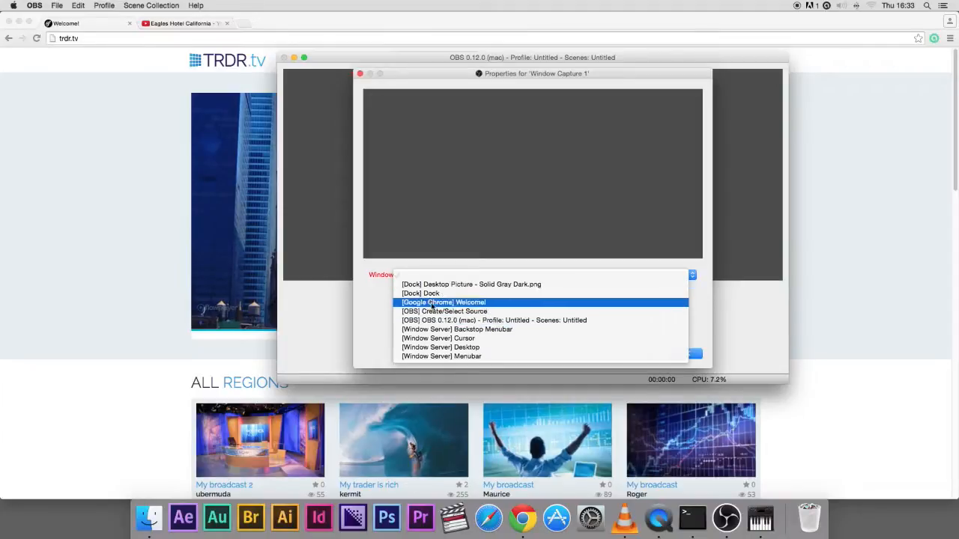
pyautogui.click(442, 302)
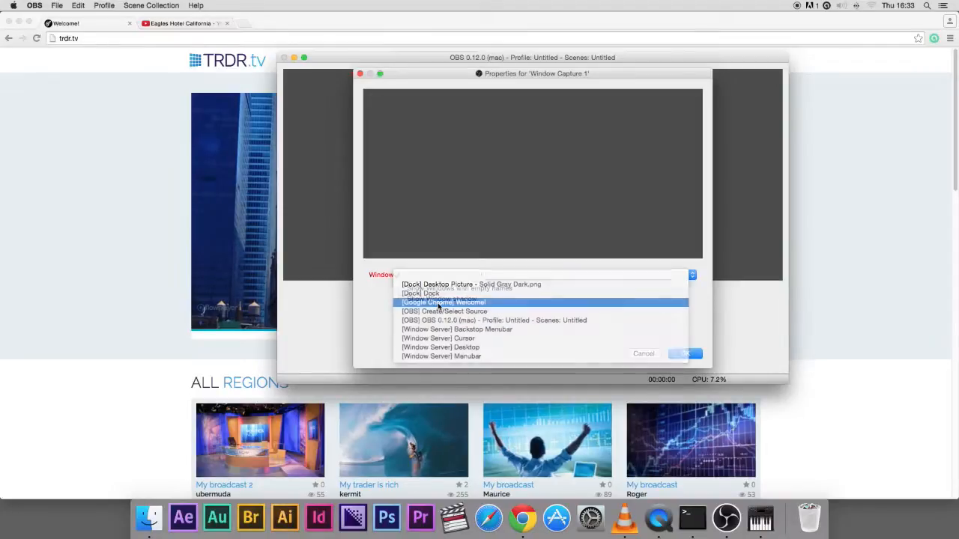
pyautogui.click(682, 355)
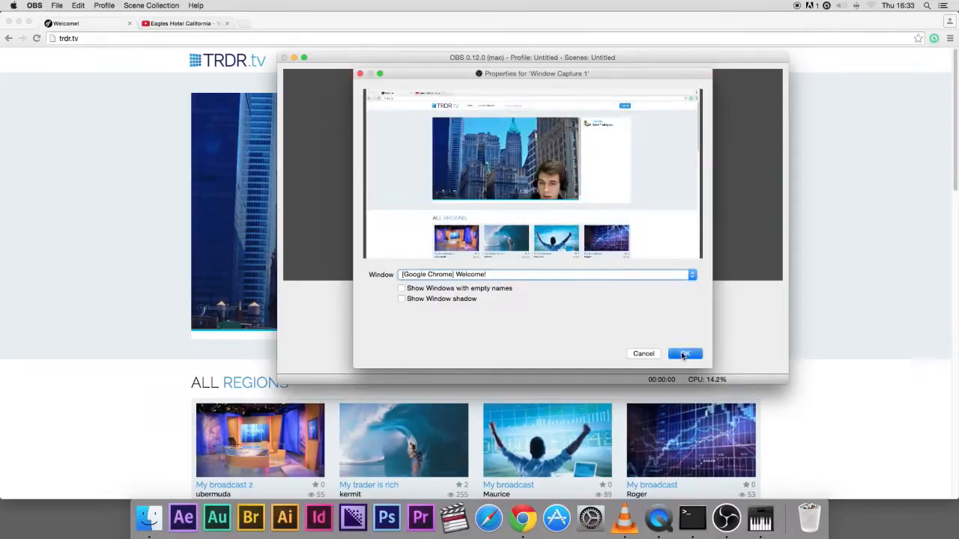
pyautogui.moveTo(713, 259); pyautogui.dragTo(556, 178)
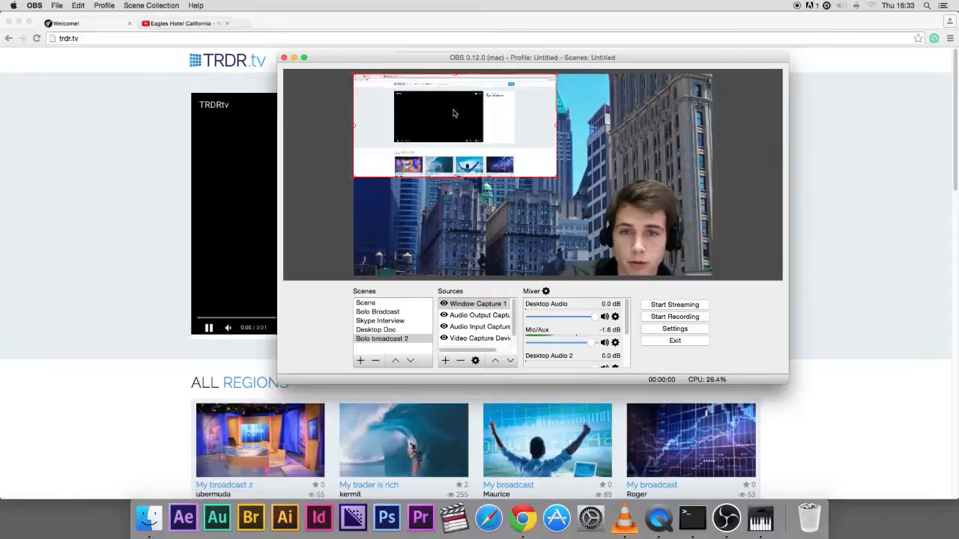
# Remove the Window Capture 1 source from the scene
pyautogui.click(209, 327)
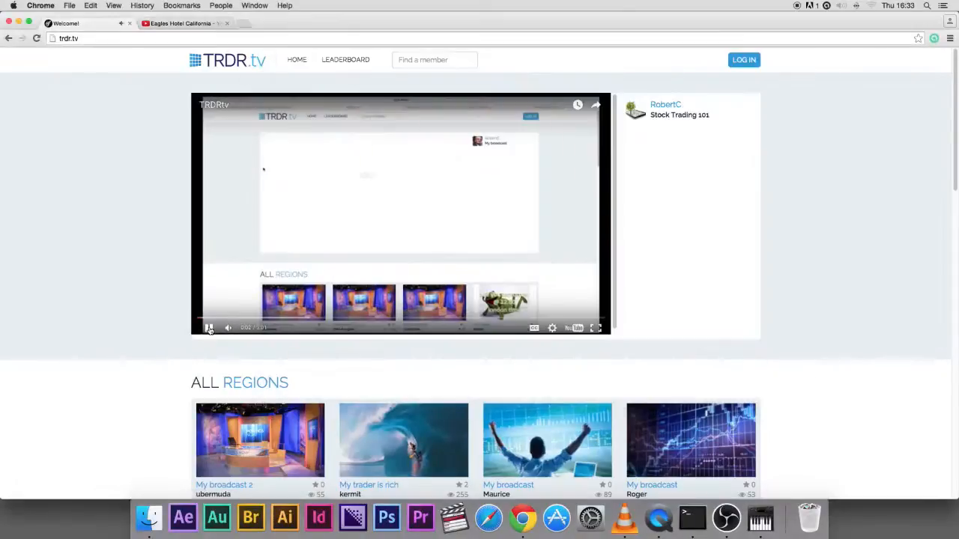
pyautogui.click(726, 517)
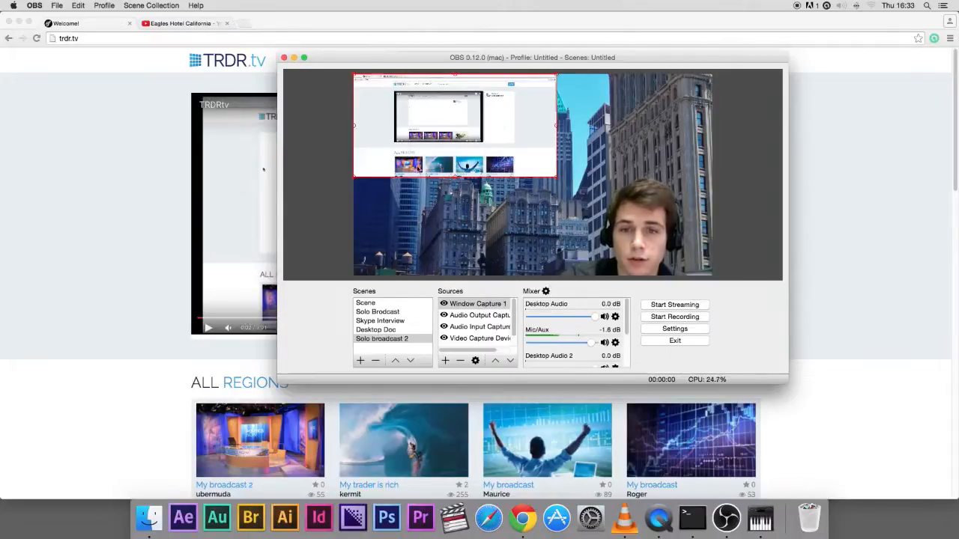
pyautogui.rightClick(471, 307)
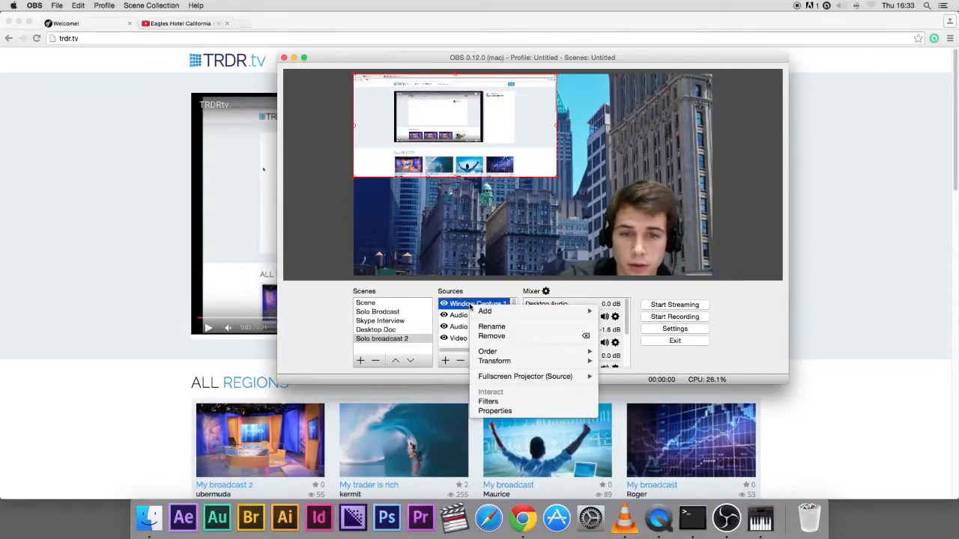
pyautogui.click(507, 335)
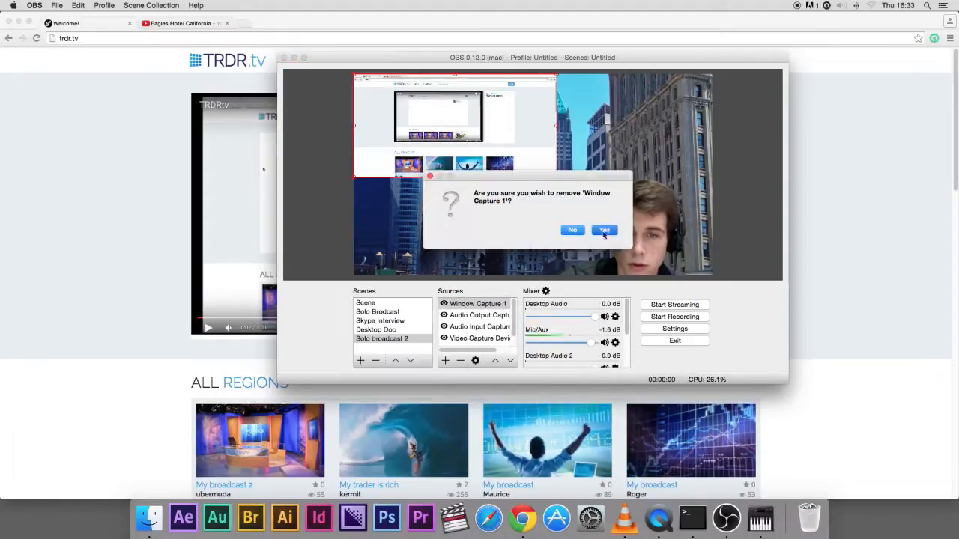
pyautogui.click(604, 231)
# Add a Display Capture source of display 0 to the Solo broadcast 2 scene and remove it again
pyautogui.click(446, 362)
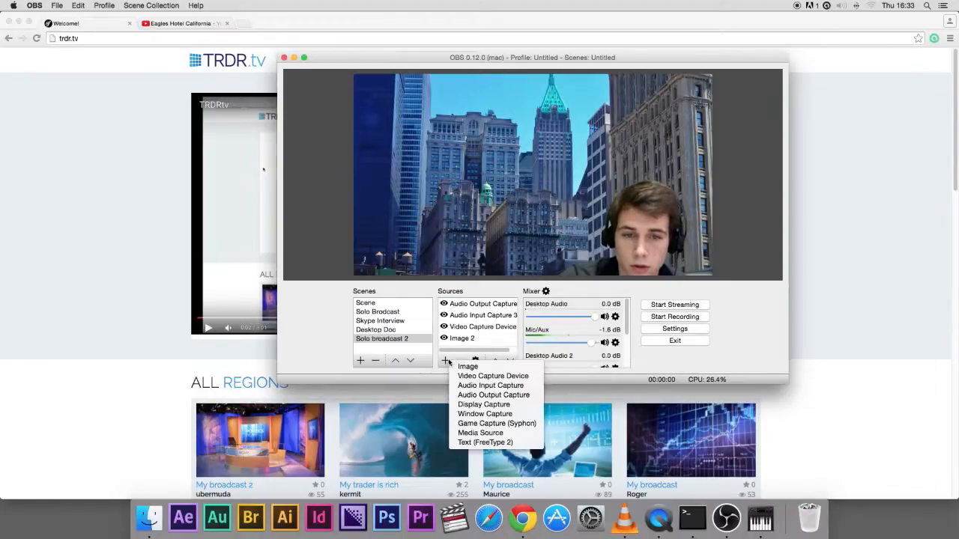
pyautogui.click(487, 404)
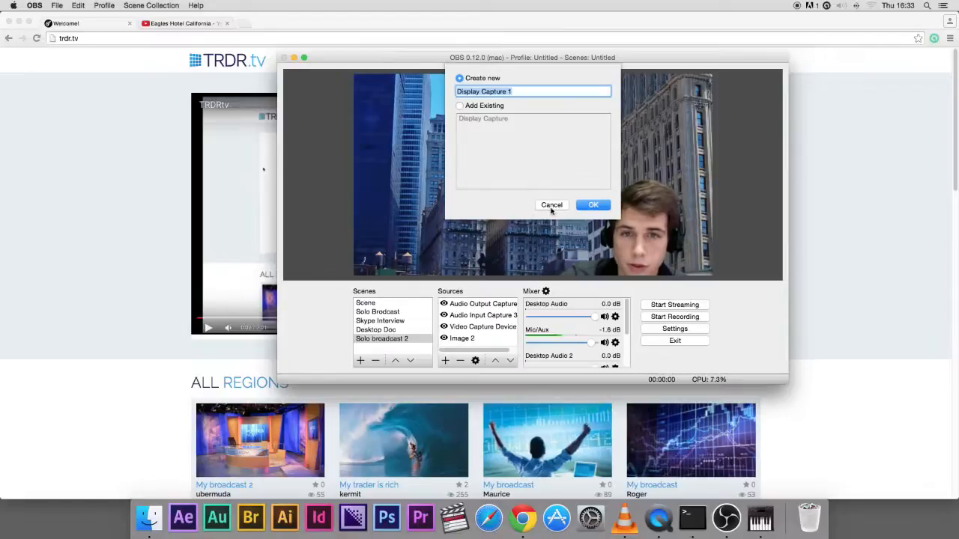
pyautogui.click(593, 204)
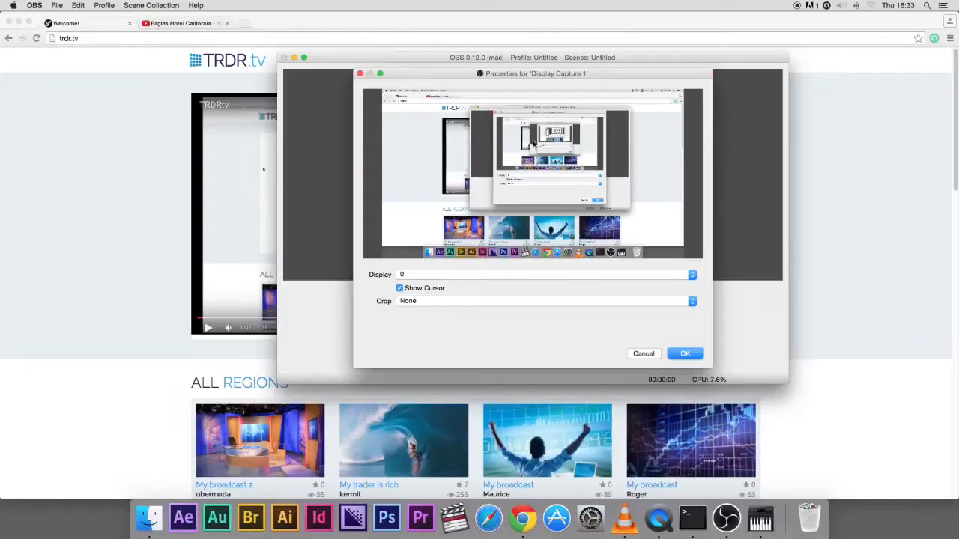
pyautogui.click(686, 354)
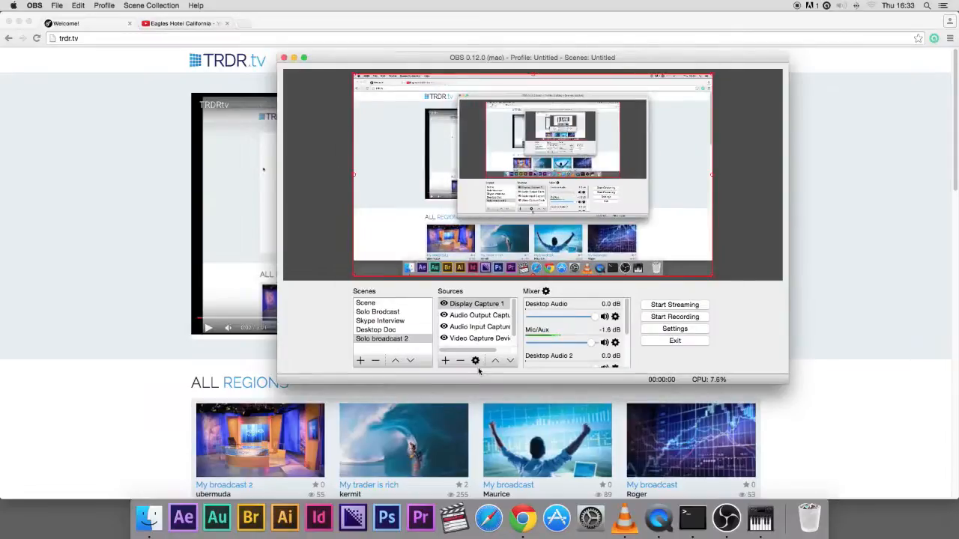
pyautogui.click(460, 360)
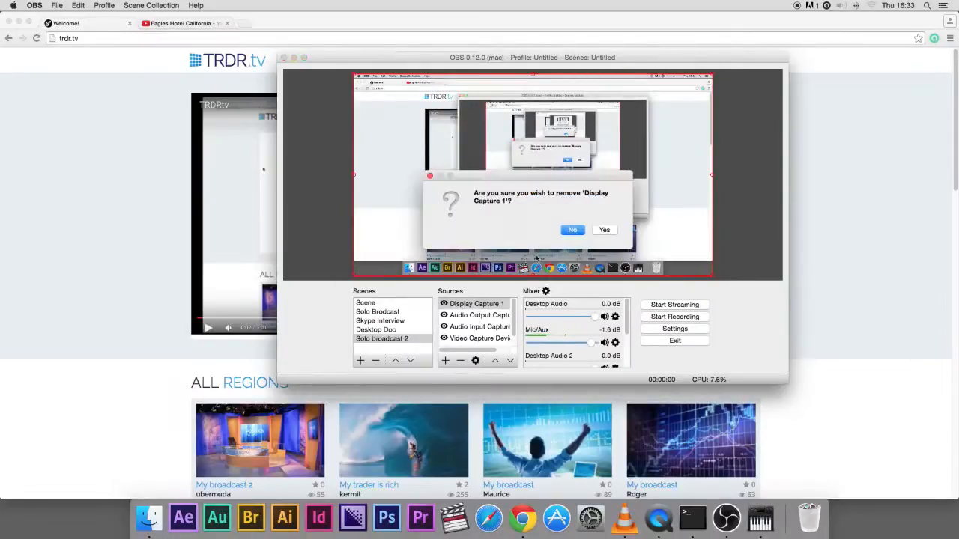
pyautogui.click(575, 230)
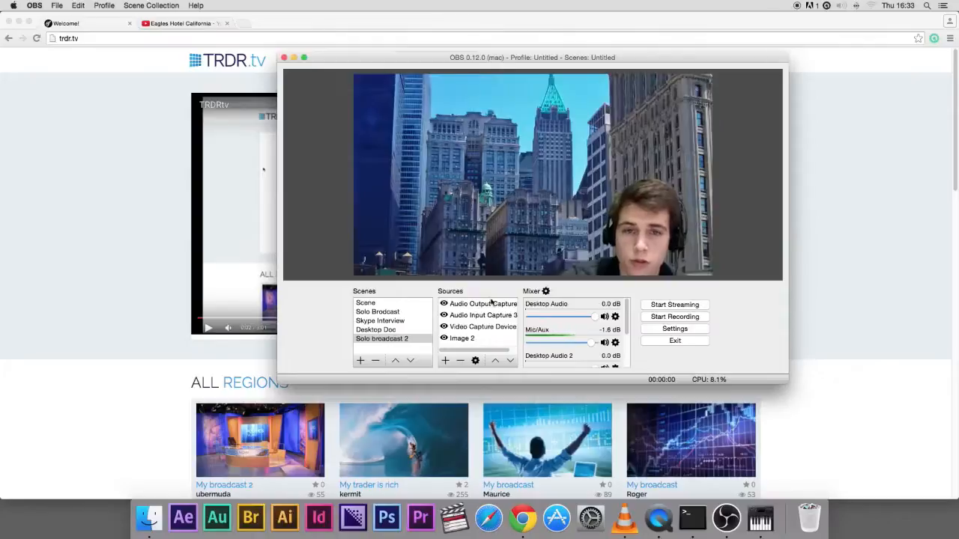
# Switch to the Desktop Doc and Skype Interview scenes and inspect their sources
pyautogui.click(388, 332)
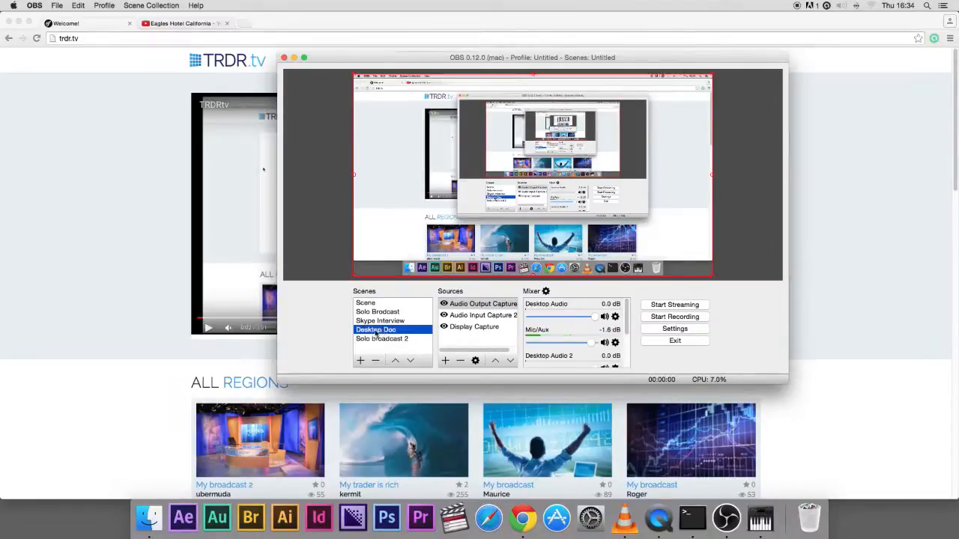
pyautogui.click(374, 321)
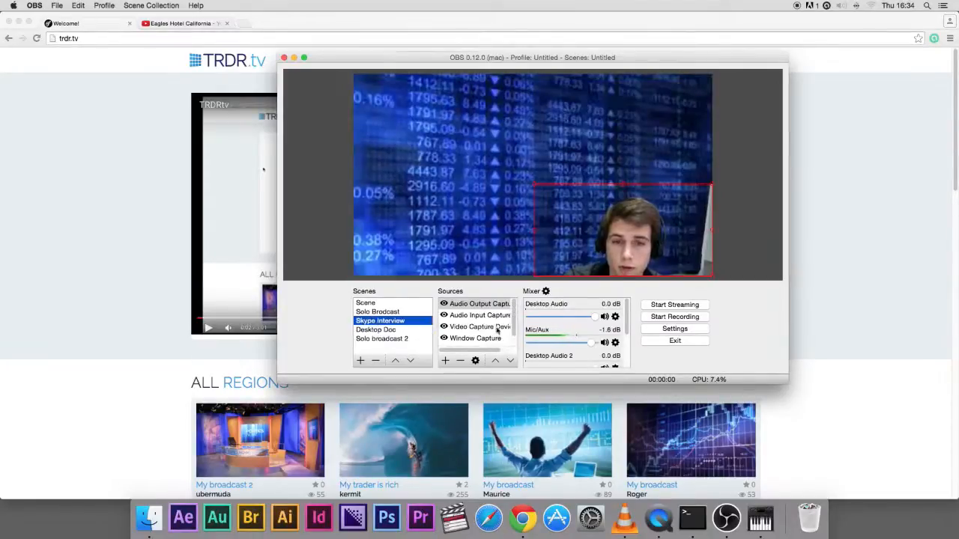
pyautogui.click(466, 340)
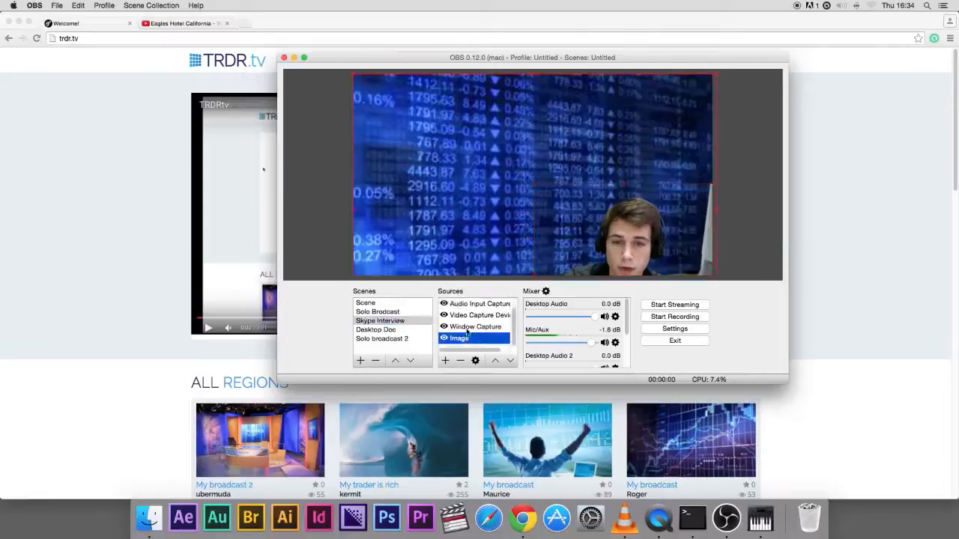
pyautogui.click(469, 328)
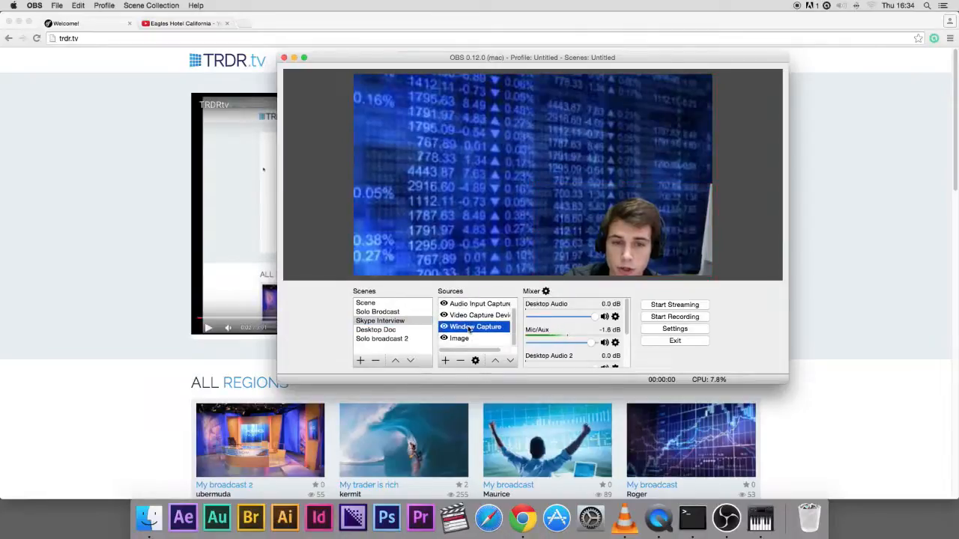
# Inspect the filters and the properties of the Skype Interview scene's Window Capture source
pyautogui.rightClick(470, 328)
pyautogui.click(487, 421)
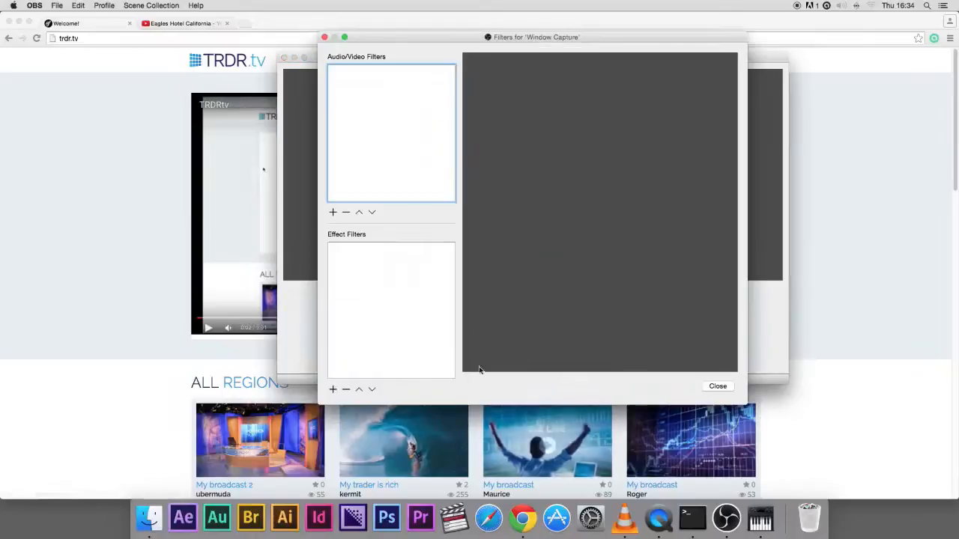
pyautogui.click(731, 387)
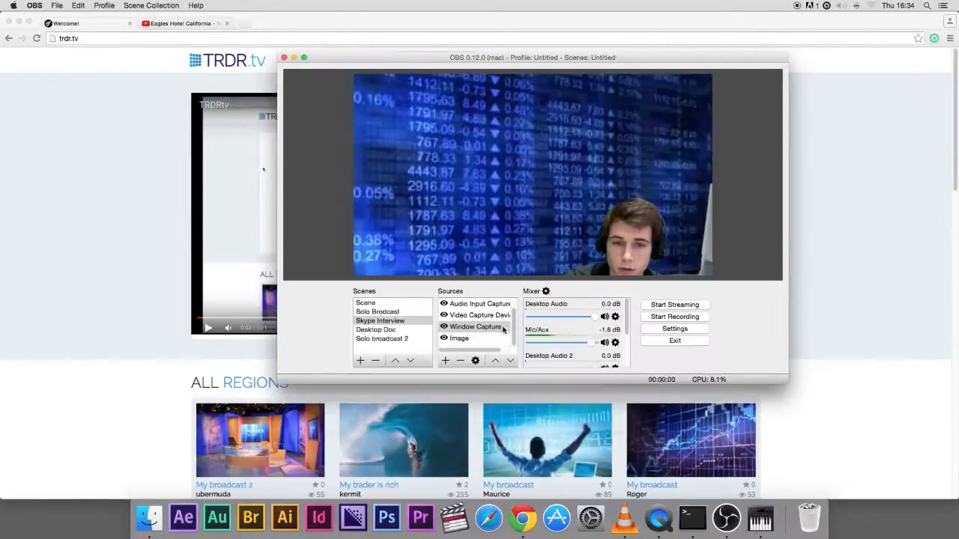
pyautogui.rightClick(500, 328)
pyautogui.click(535, 434)
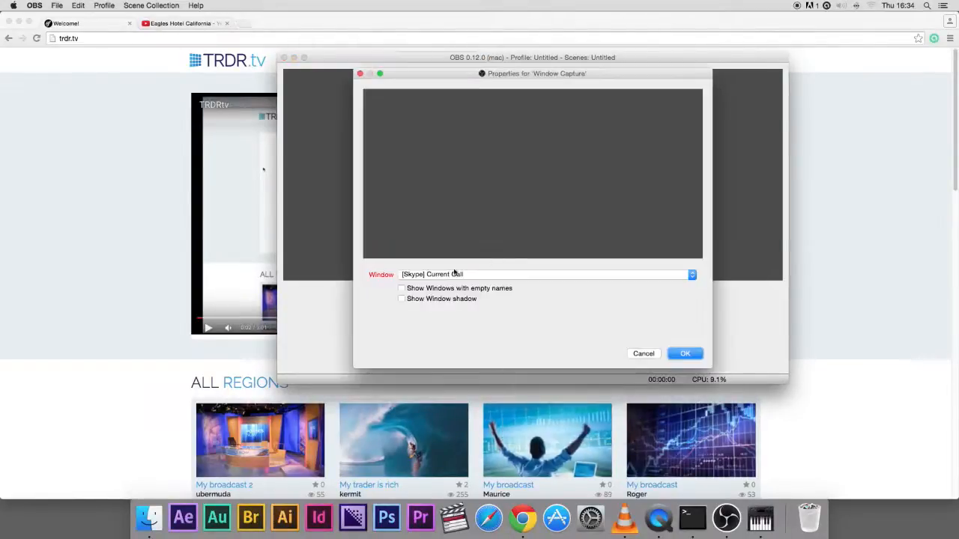
pyautogui.click(684, 354)
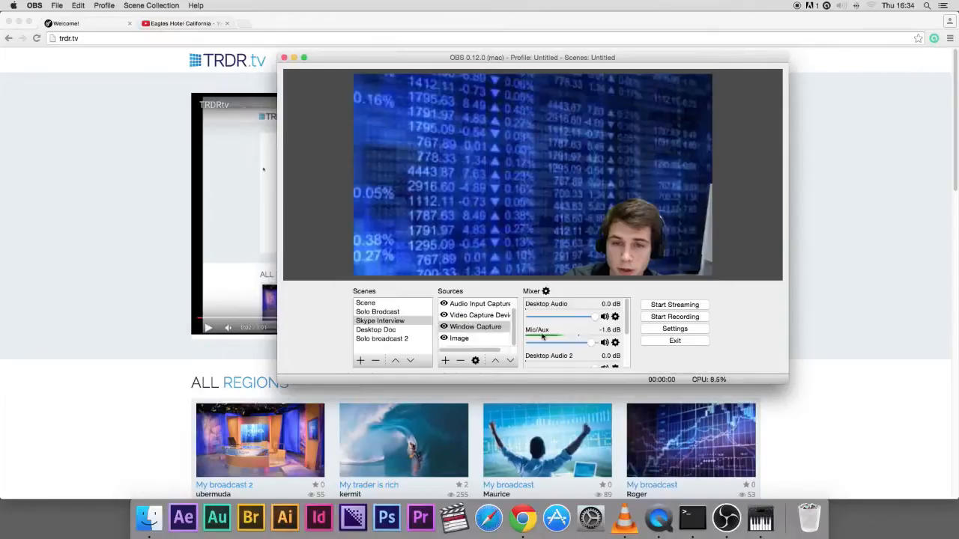
# Review the Solo Brodcast scene's sources and cycle through the Skype Interview, Desktop Doc and Solo broadcast 2 scenes
pyautogui.click(379, 312)
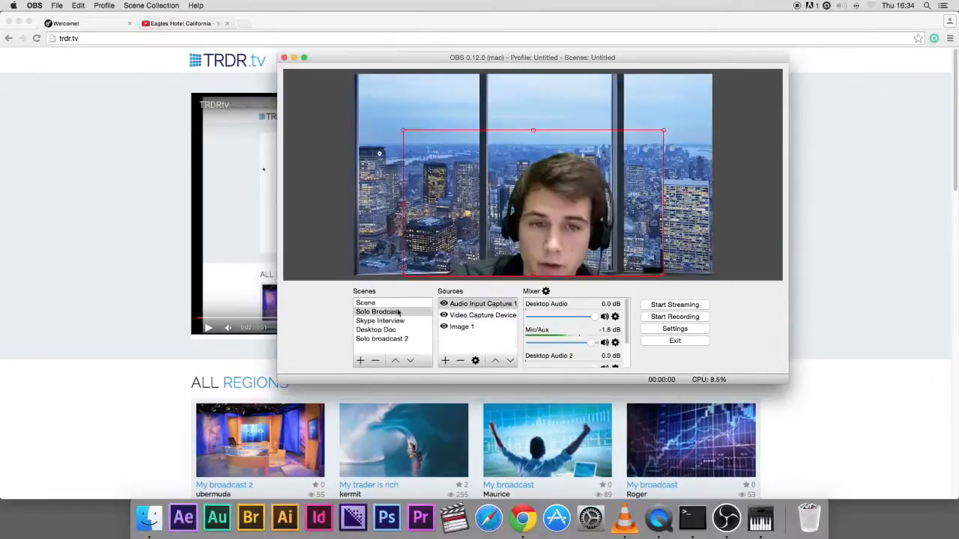
pyautogui.click(464, 327)
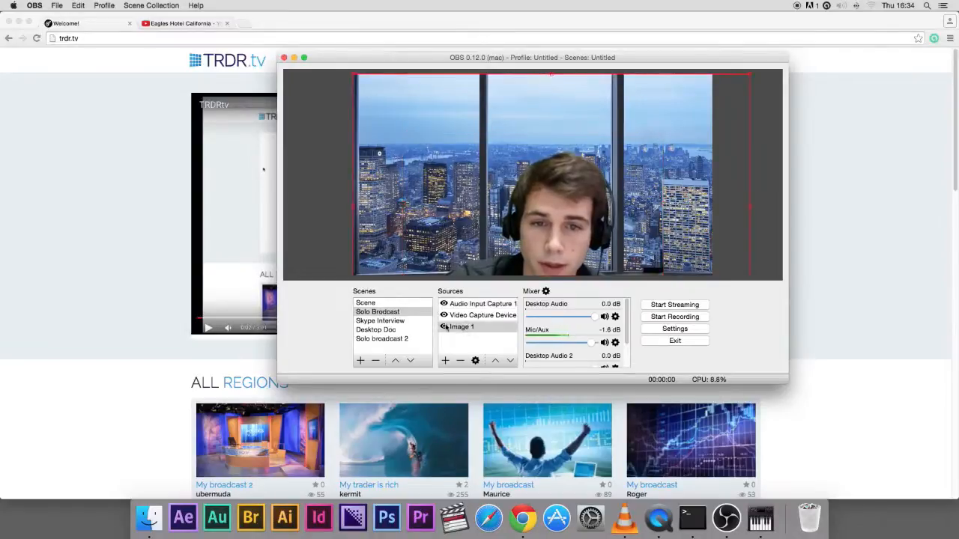
pyautogui.click(464, 315)
pyautogui.click(464, 304)
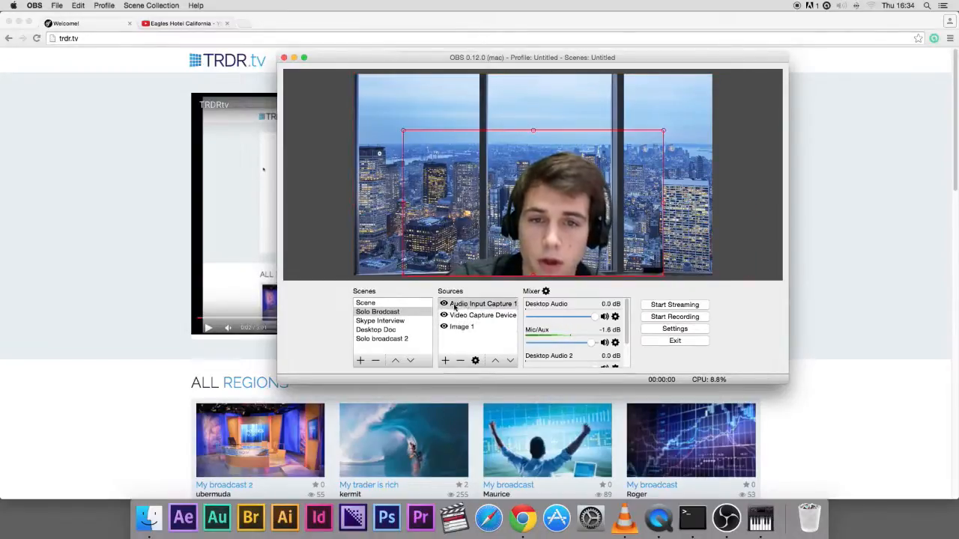
pyautogui.click(383, 320)
pyautogui.click(387, 331)
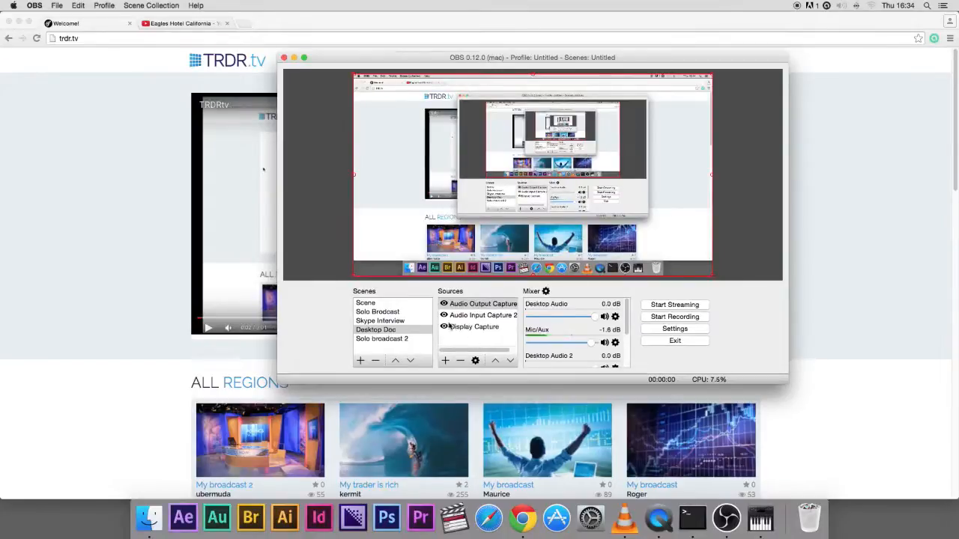
pyautogui.click(401, 320)
pyautogui.click(399, 312)
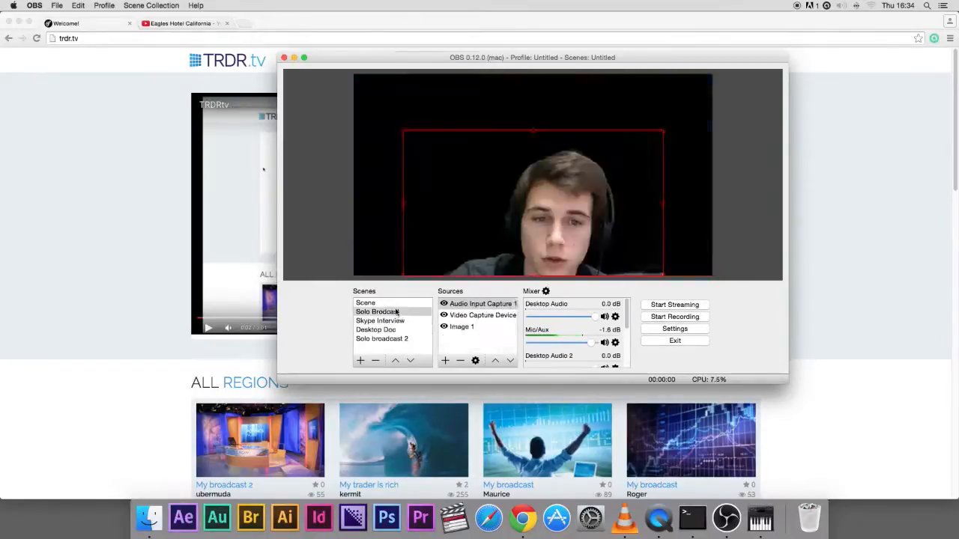
pyautogui.click(397, 339)
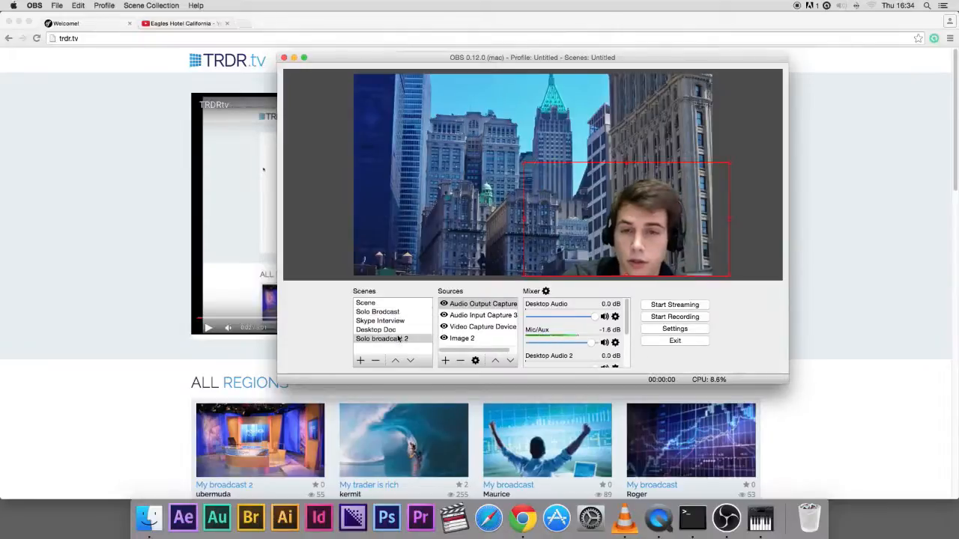